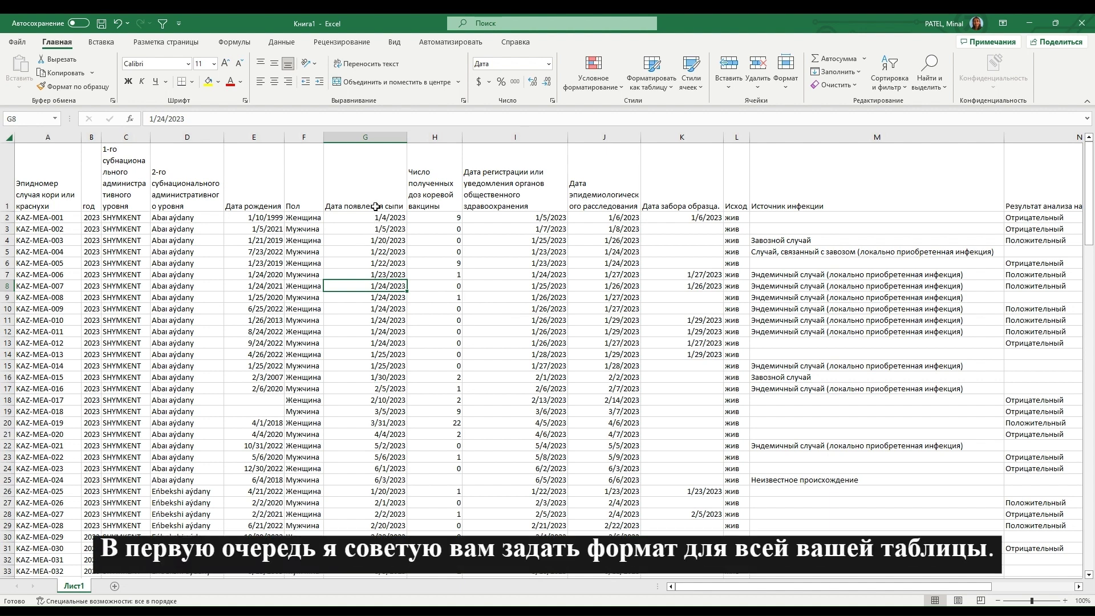
- Format the whole data range as a table with a light blue banded style and reduce the header row's height
{"action": "left_click", "coordinate": [668, 86]}
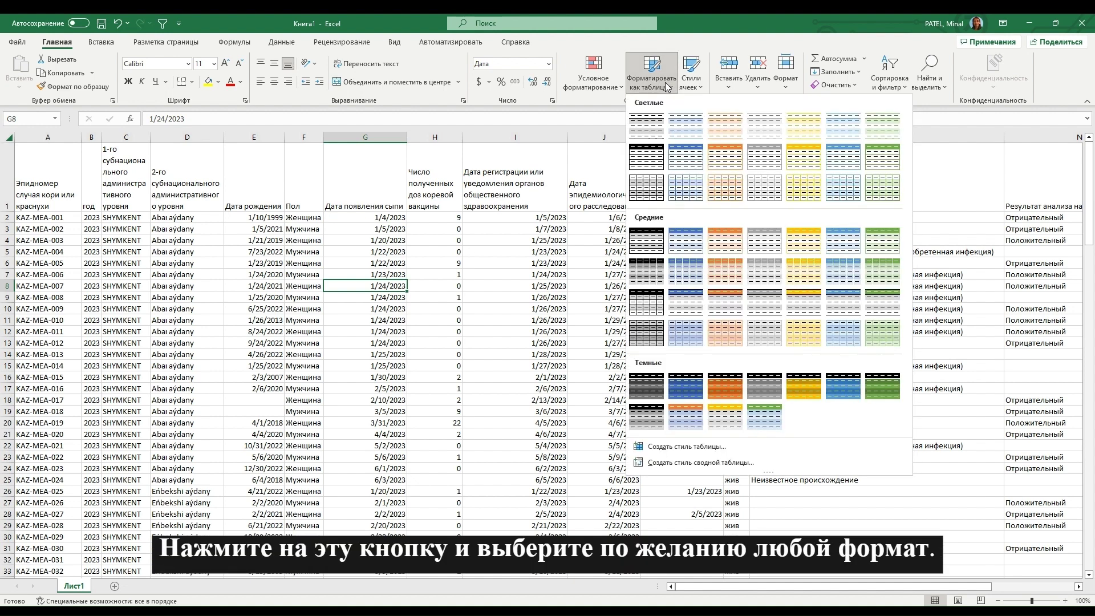
{"action": "left_click", "coordinate": [687, 124]}
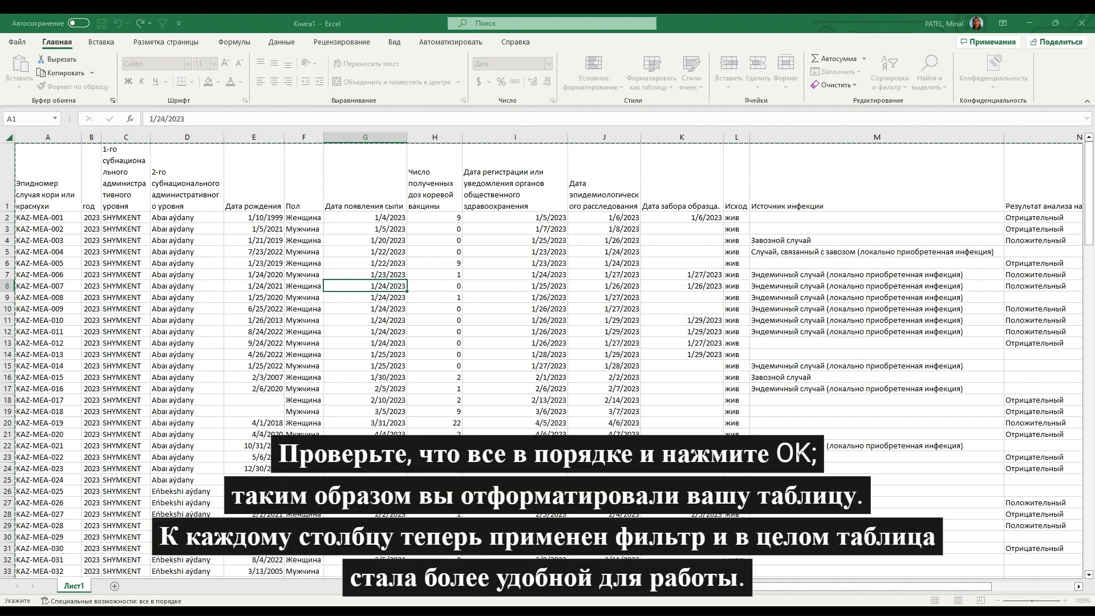
{"action": "left_click", "coordinate": [857, 356]}
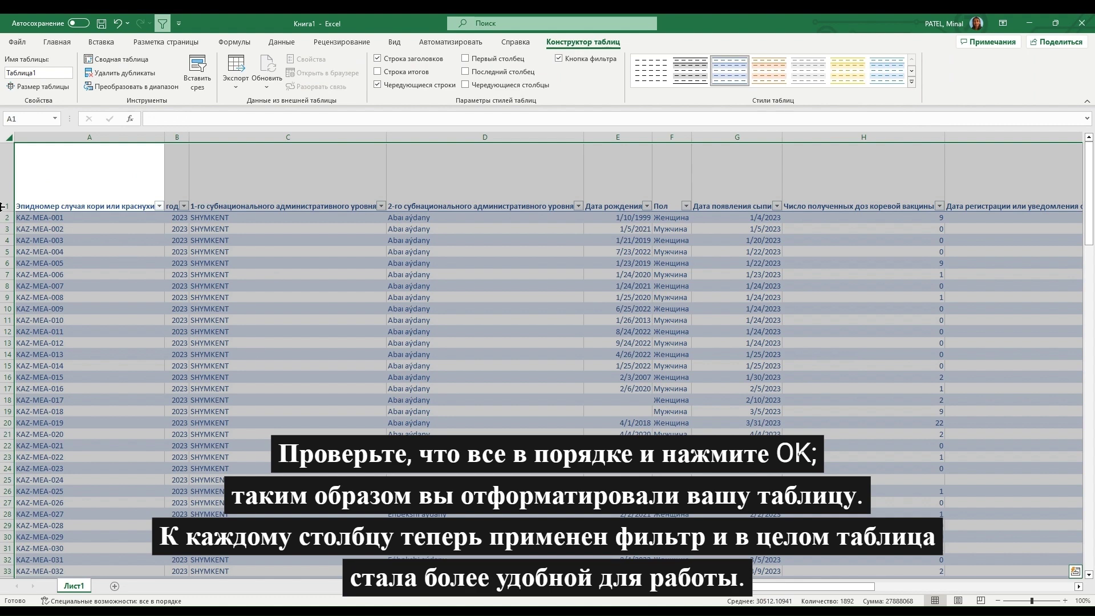
{"action": "left_click_drag", "start_coordinate": [4, 211], "coordinate": [7, 172]}
{"action": "left_click", "coordinate": [417, 324]}
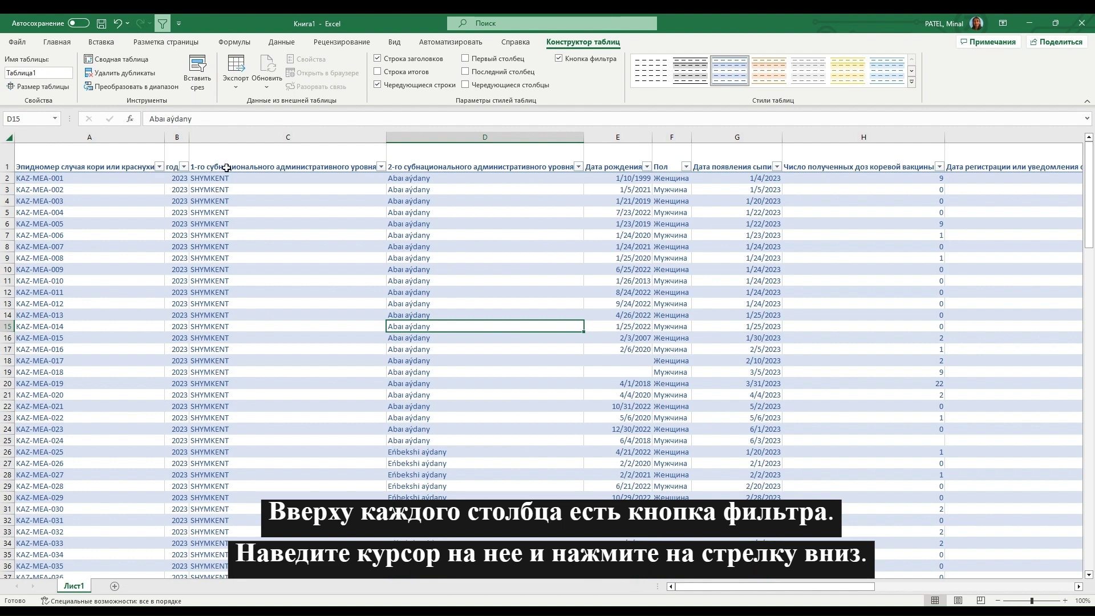
- Filter the second subnational administrative level column to show only Qarataý aýdany
{"action": "left_click", "coordinate": [381, 167]}
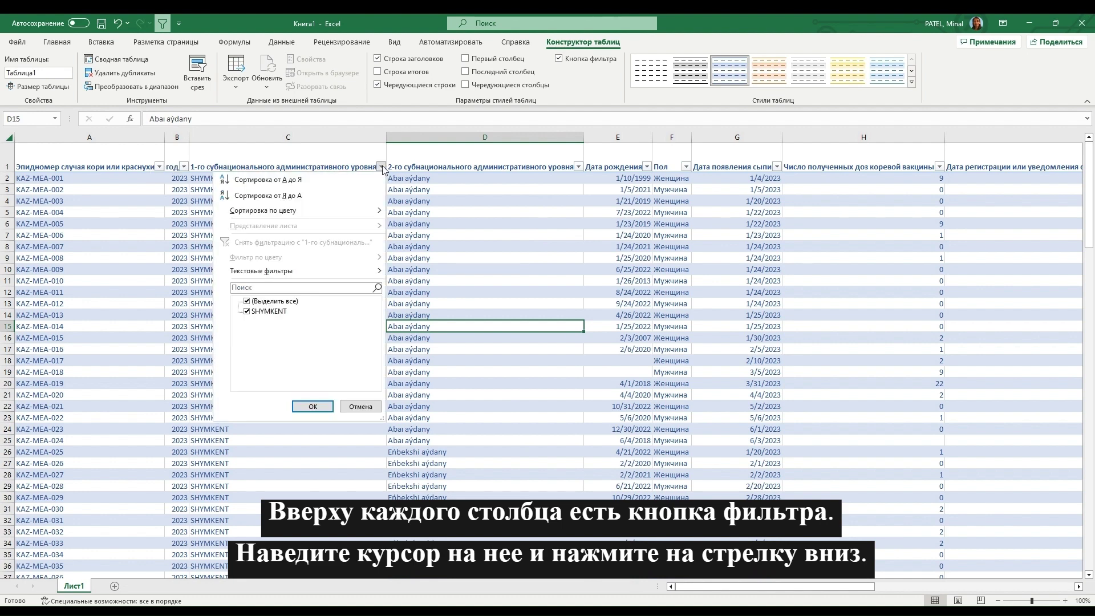
{"action": "left_click", "coordinate": [382, 168]}
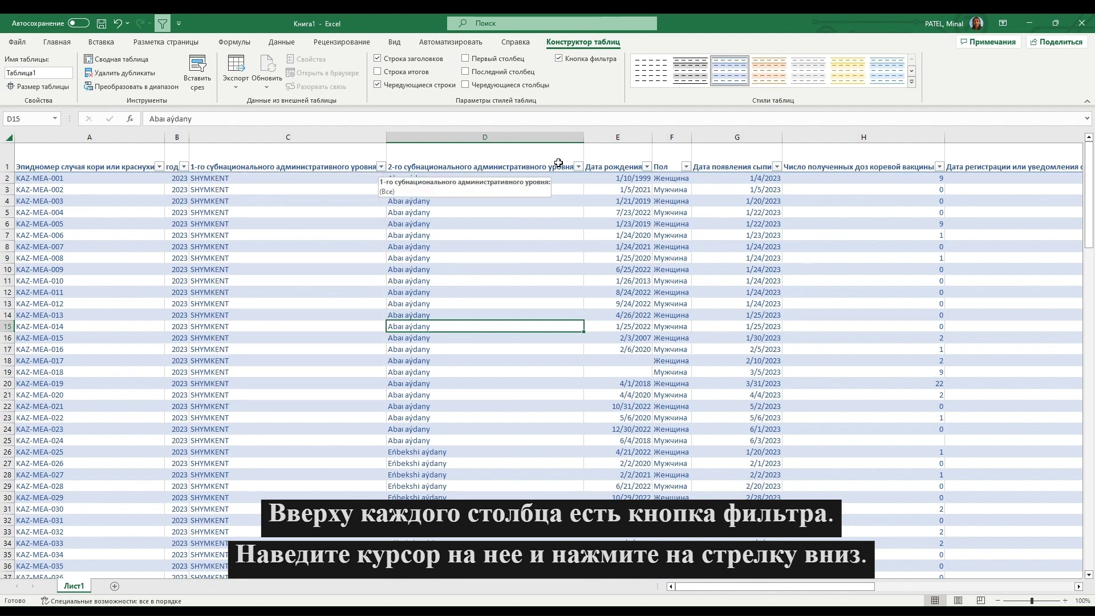
{"action": "left_click", "coordinate": [578, 168]}
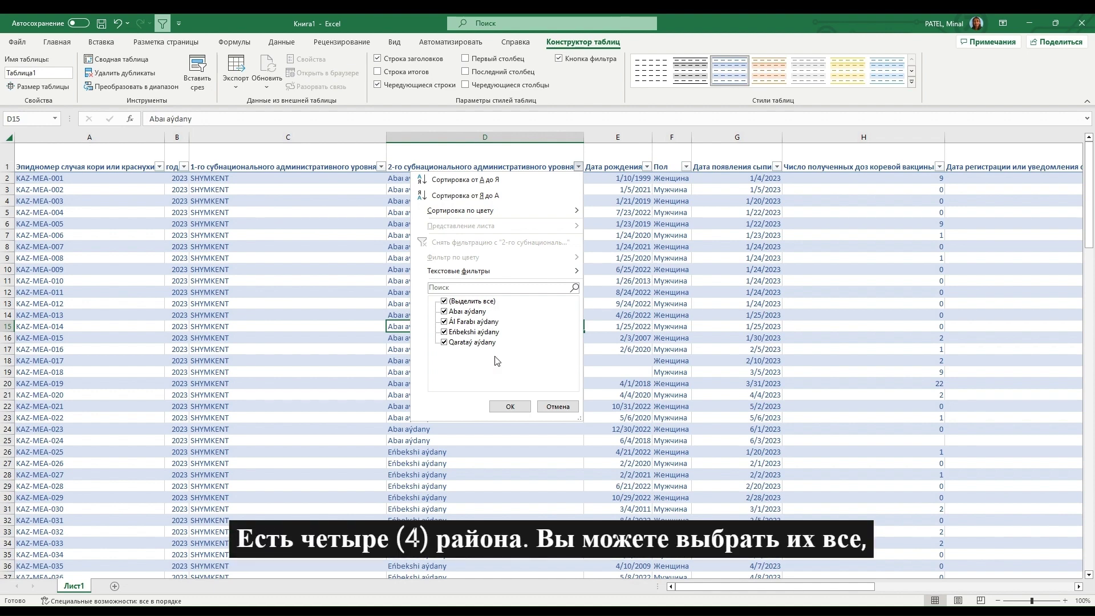
{"action": "left_click", "coordinate": [445, 302]}
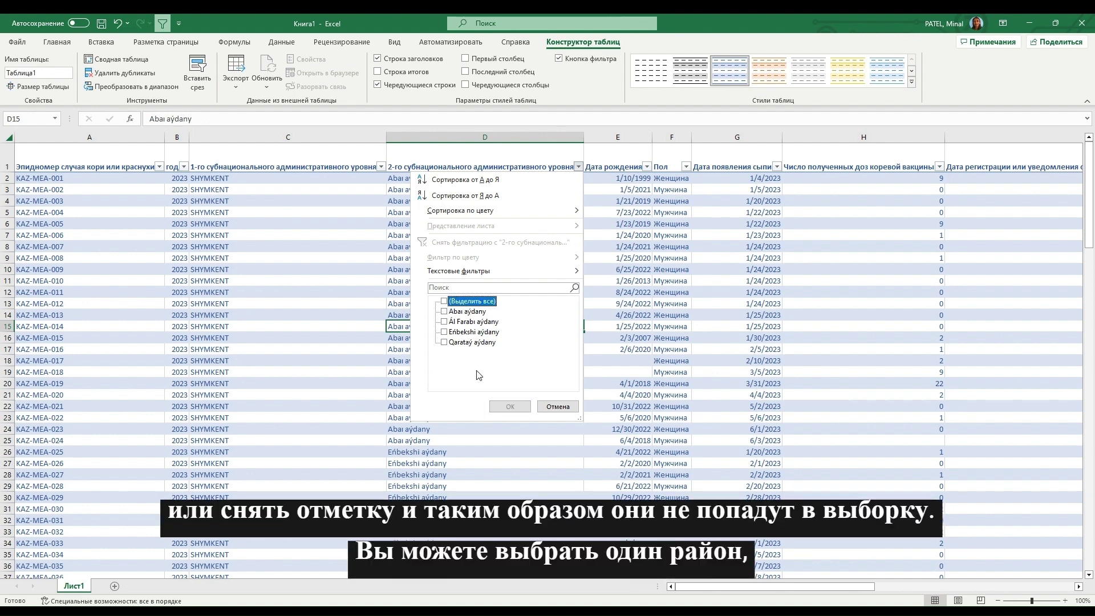
{"action": "left_click", "coordinate": [460, 343]}
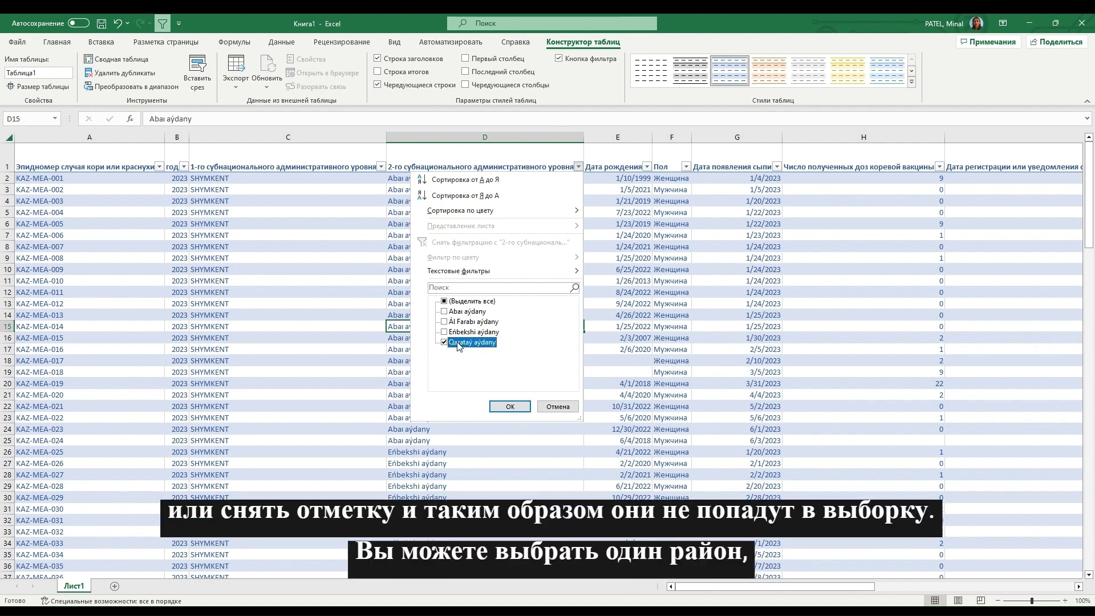
{"action": "left_click", "coordinate": [507, 406]}
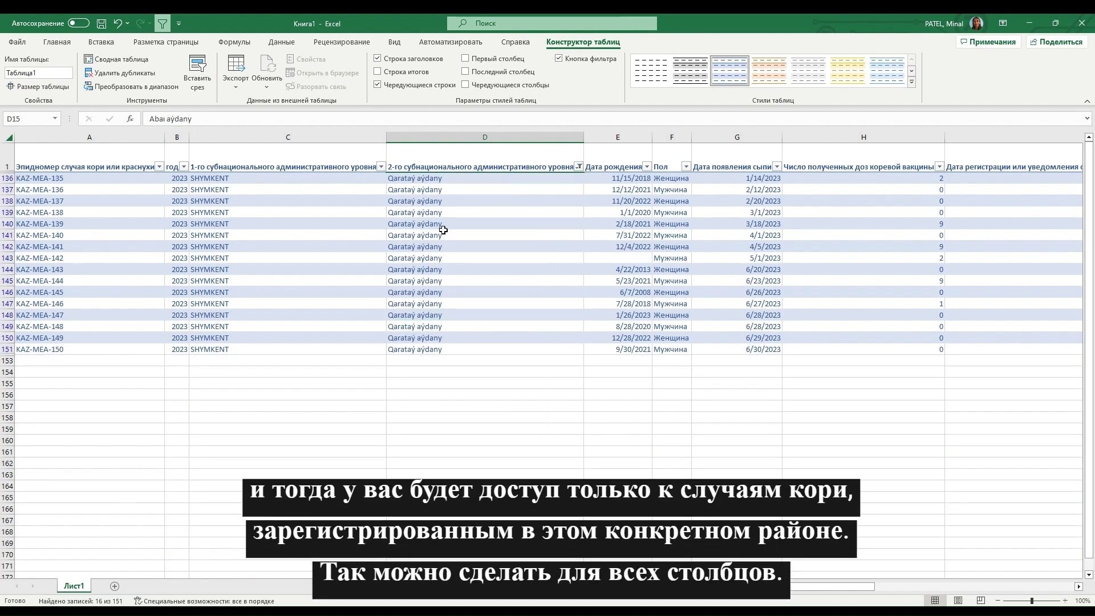
- Reselect all districts in the second subnational administrative level filter to show every record again
{"action": "left_click", "coordinate": [579, 167]}
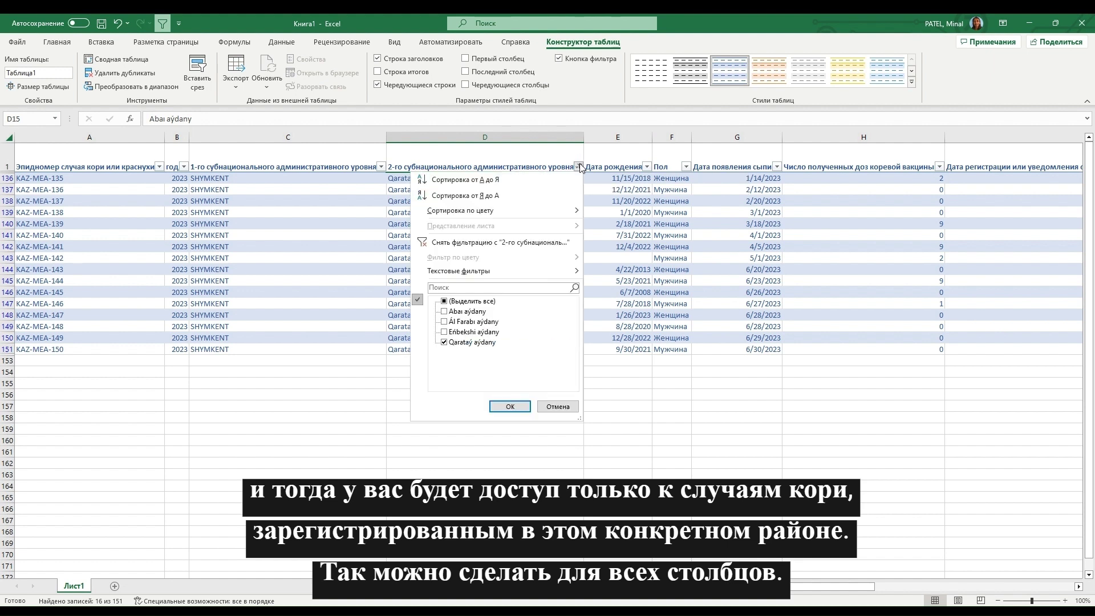
{"action": "left_click", "coordinate": [468, 304]}
{"action": "left_click", "coordinate": [510, 406]}
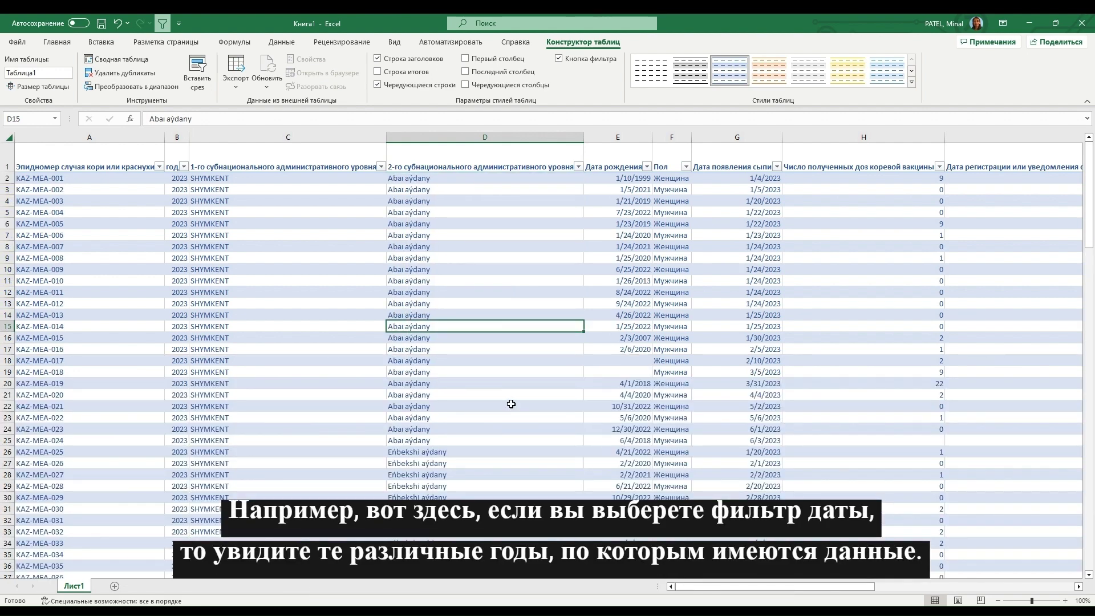
- Examine the years offered in the filter of the date of birth column, leaving the filter unapplied
{"action": "left_click", "coordinate": [645, 166]}
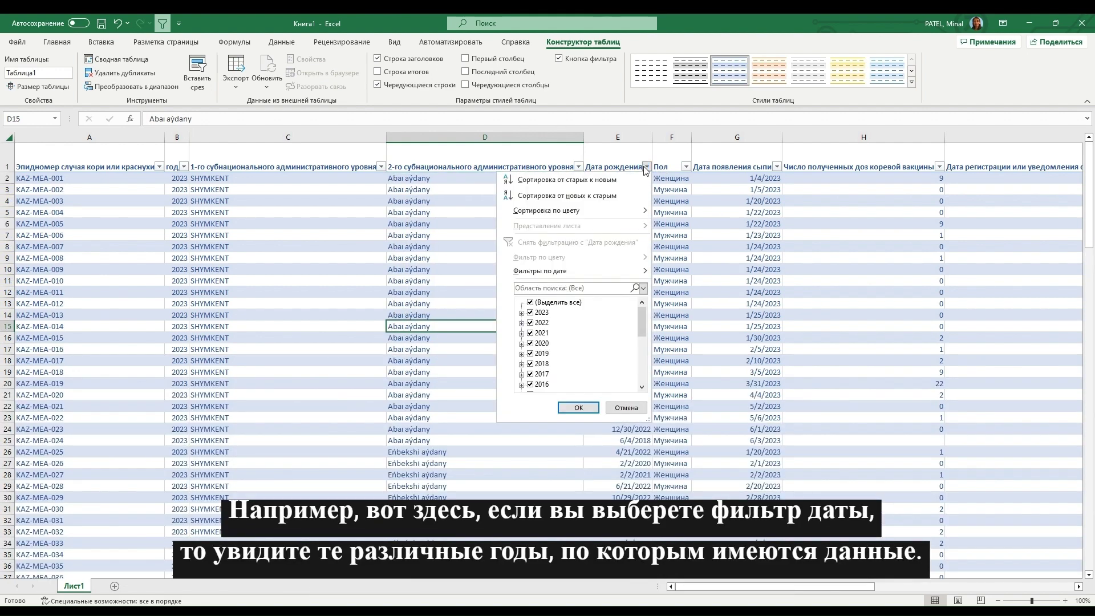
{"action": "scroll", "coordinate": [642, 320], "scroll_direction": "down", "scroll_amount": 1}
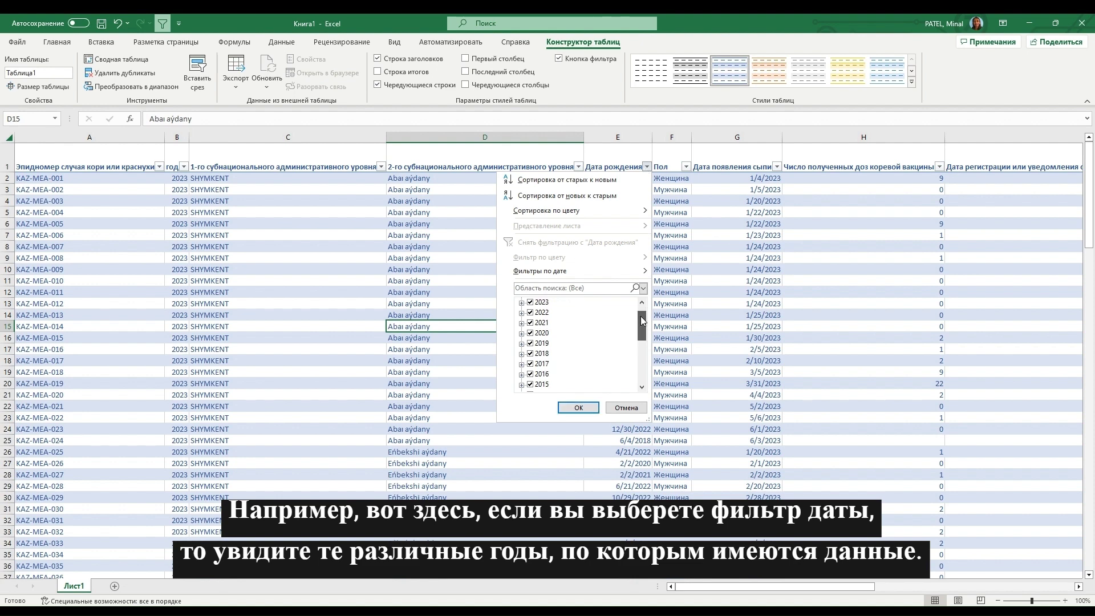
{"action": "left_click_drag", "start_coordinate": [642, 320], "coordinate": [635, 296]}
{"action": "left_click", "coordinate": [615, 409]}
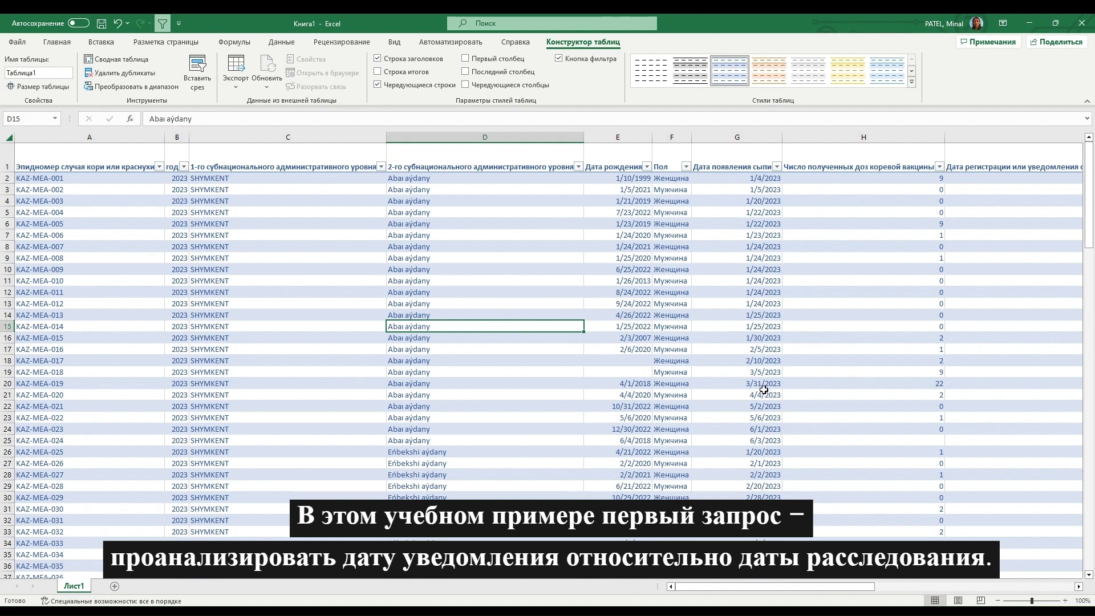
- Insert a new column between the epidemiological investigation date and the sample collection date (Дата забора образца)
{"action": "scroll", "coordinate": [764, 389], "scroll_direction": "right", "scroll_amount": 5}
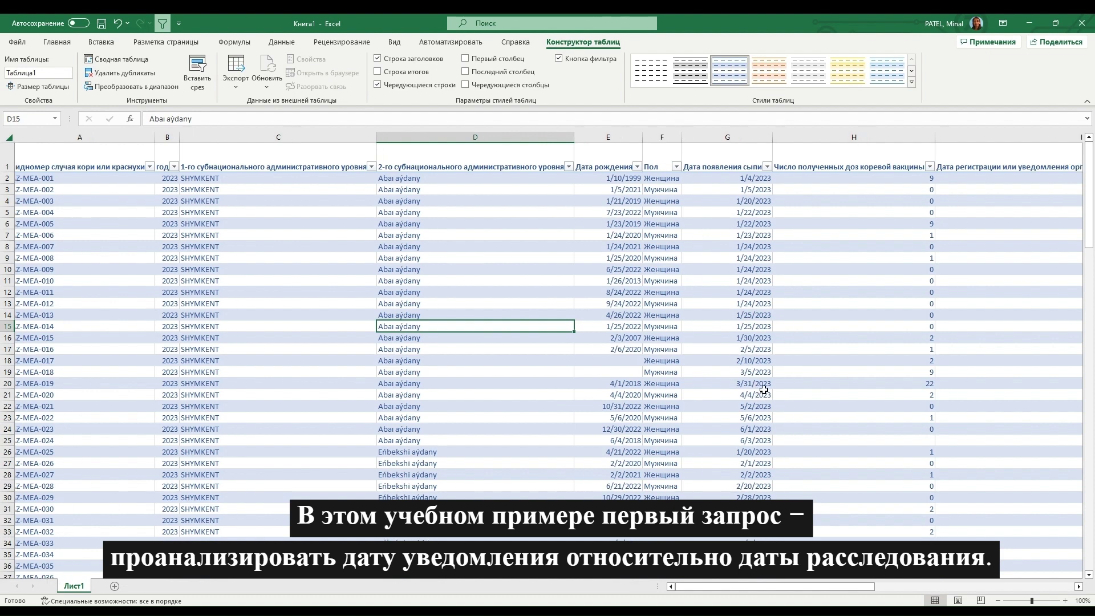
{"action": "scroll", "coordinate": [764, 389], "scroll_direction": "right", "scroll_amount": 3}
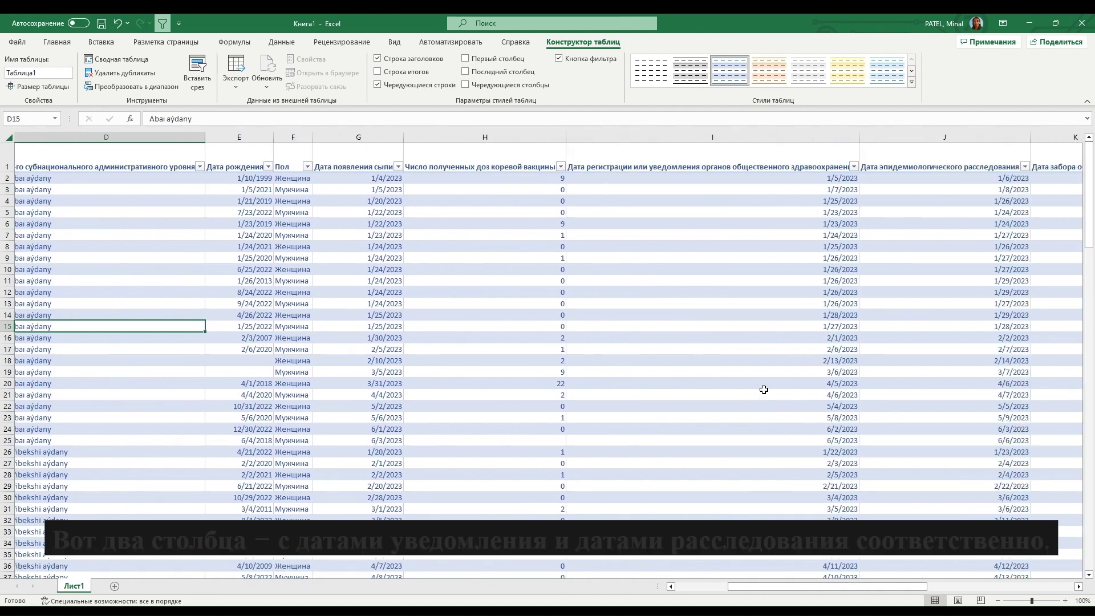
{"action": "scroll", "coordinate": [764, 390], "scroll_direction": "right", "scroll_amount": 2}
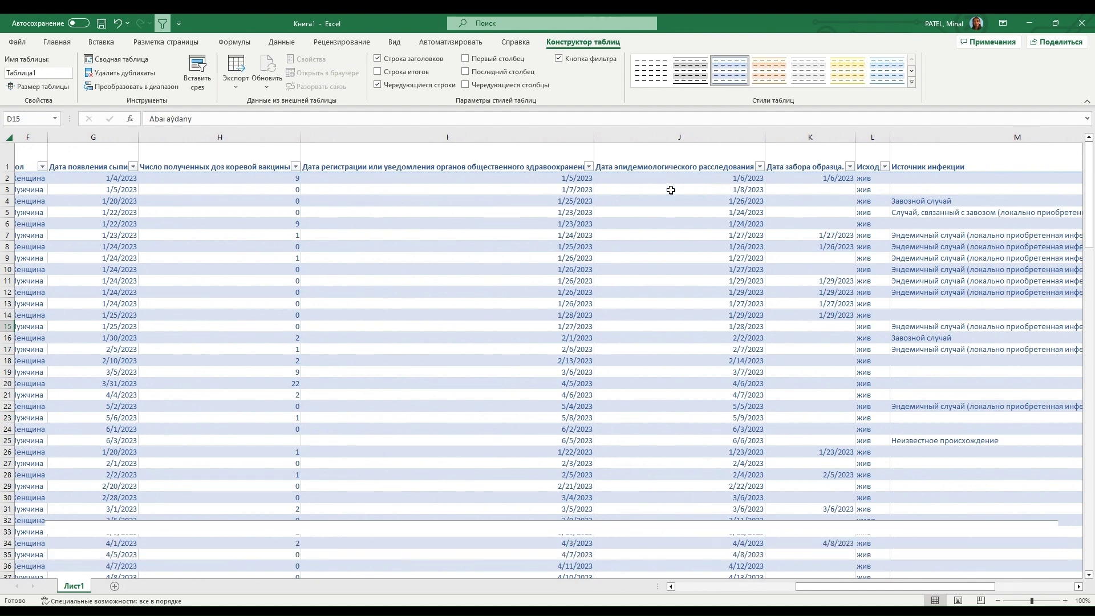
{"action": "left_click", "coordinate": [808, 138]}
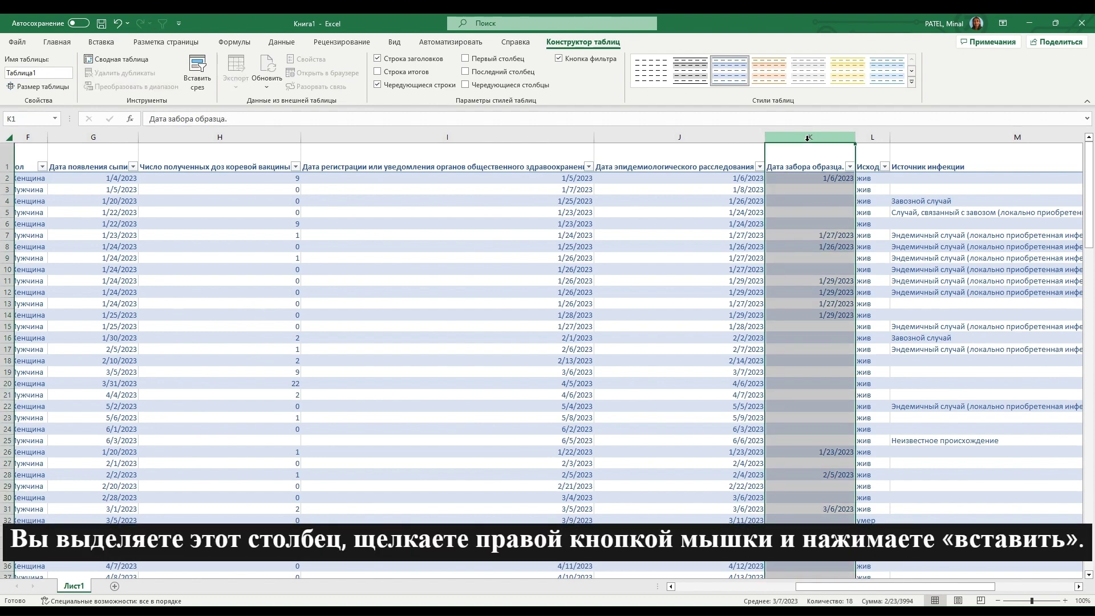
{"action": "right_click", "coordinate": [807, 138]}
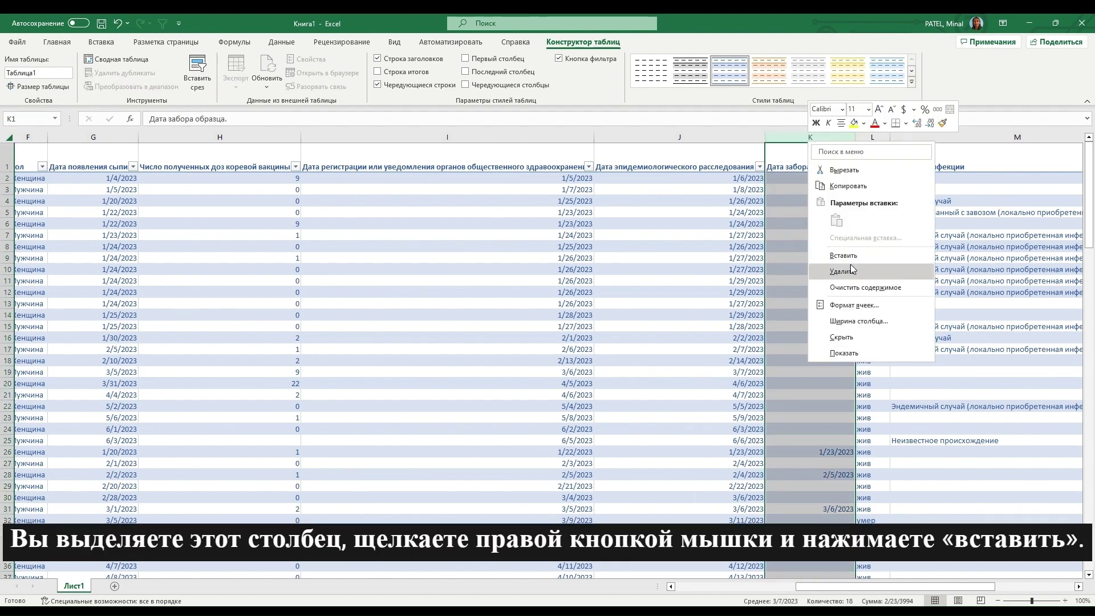
{"action": "left_click", "coordinate": [882, 255]}
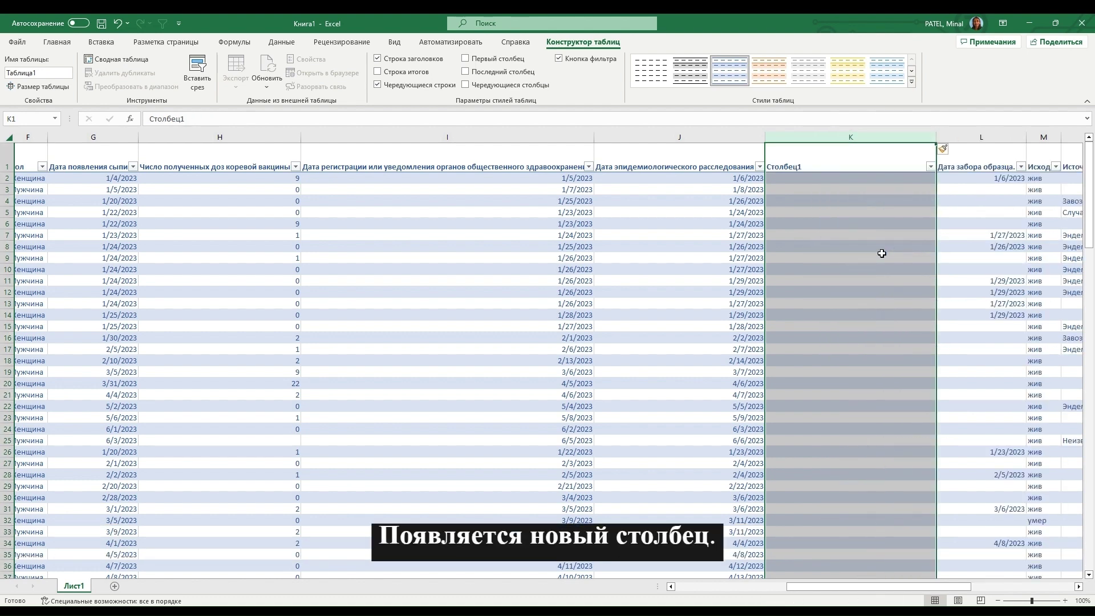
- Apply the Number format (Числовой) to the whole new column K
{"action": "key", "text": "Down"}
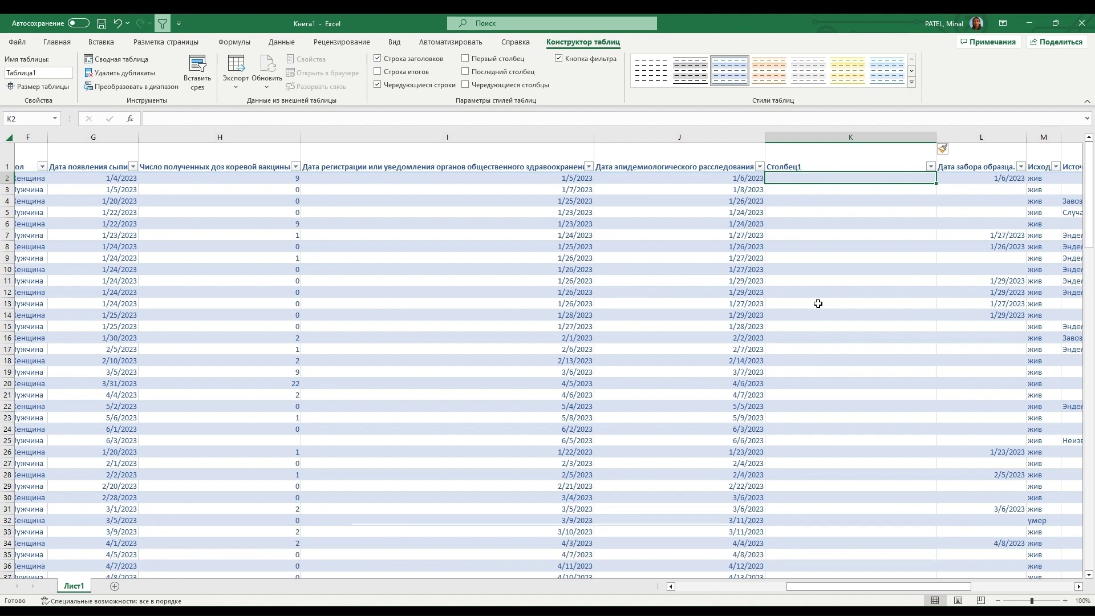
{"action": "left_click", "coordinate": [833, 172]}
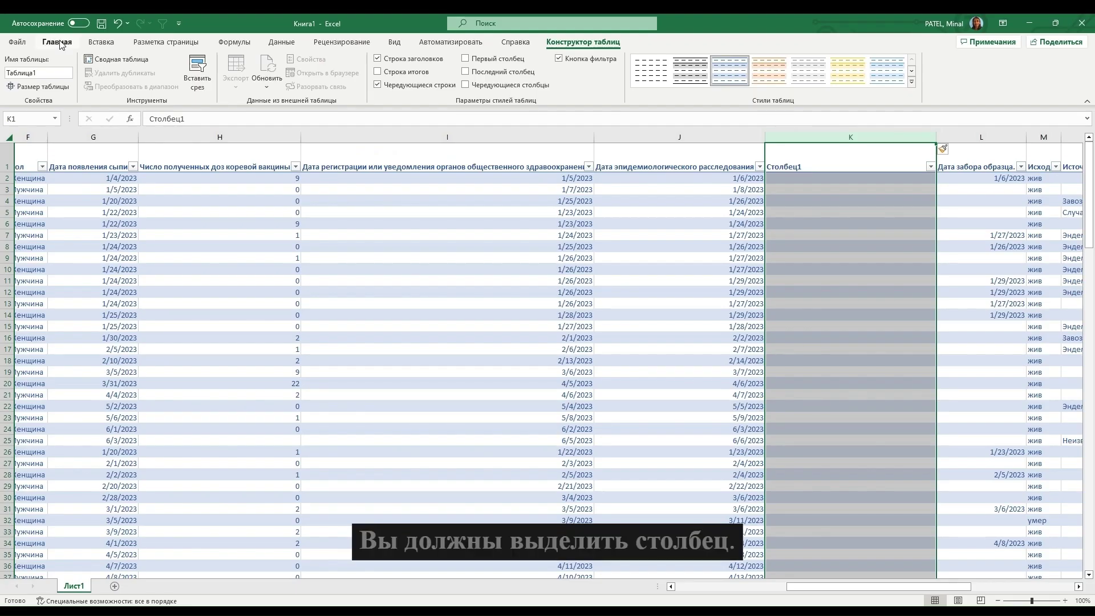
{"action": "left_click", "coordinate": [57, 43]}
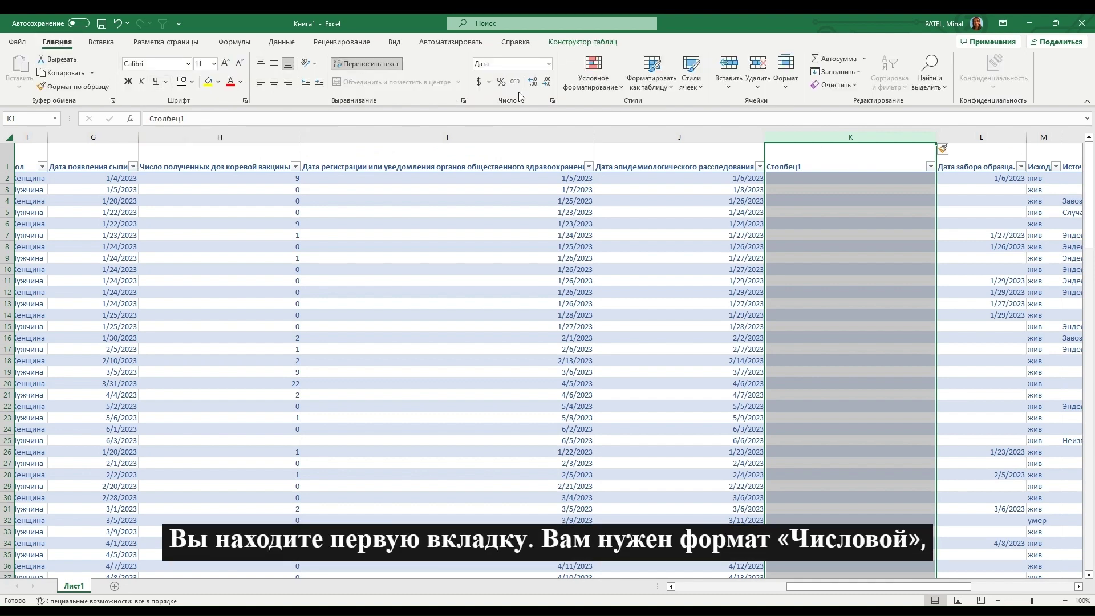
{"action": "left_click", "coordinate": [549, 64]}
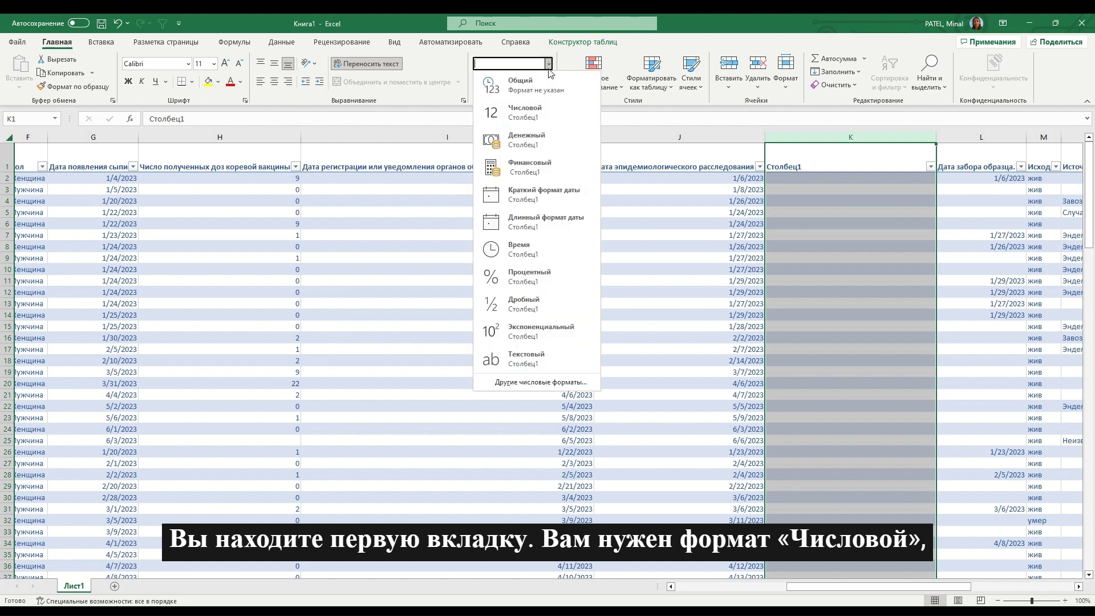
{"action": "left_click", "coordinate": [569, 121]}
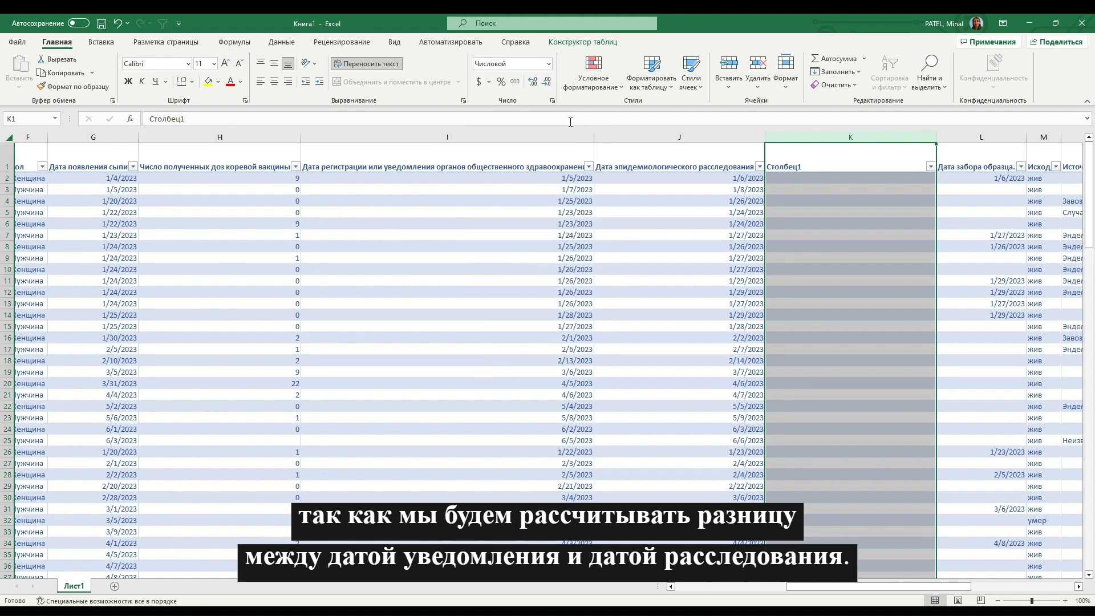
- Fill column K with a formula from K2 subtracting the registration or notification date in column I from the investigation date in column J
{"action": "double_click", "coordinate": [803, 177]}
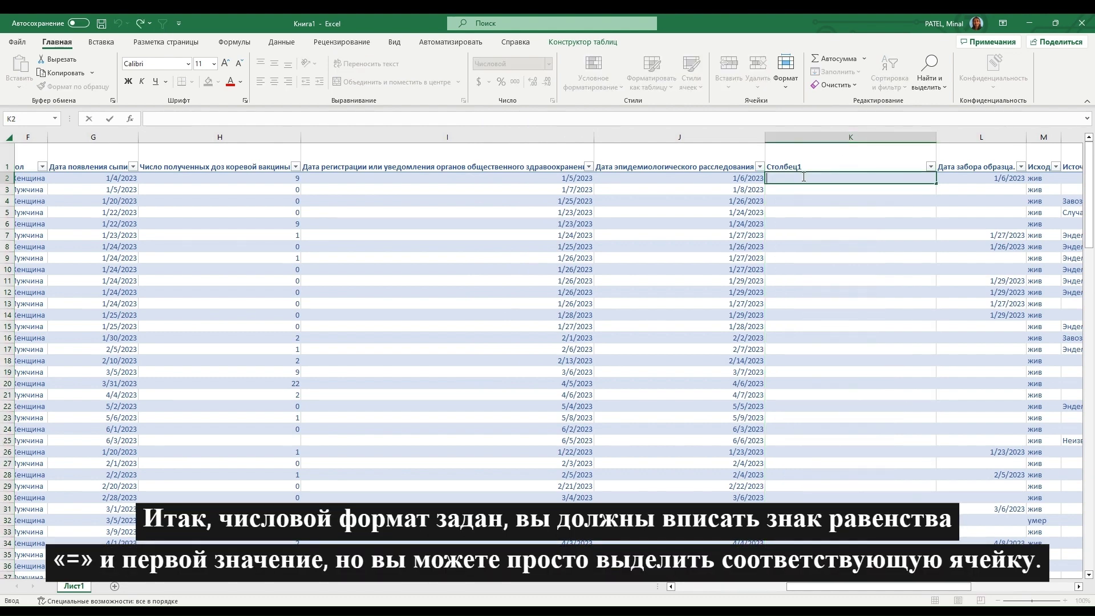
{"action": "type", "text": "="}
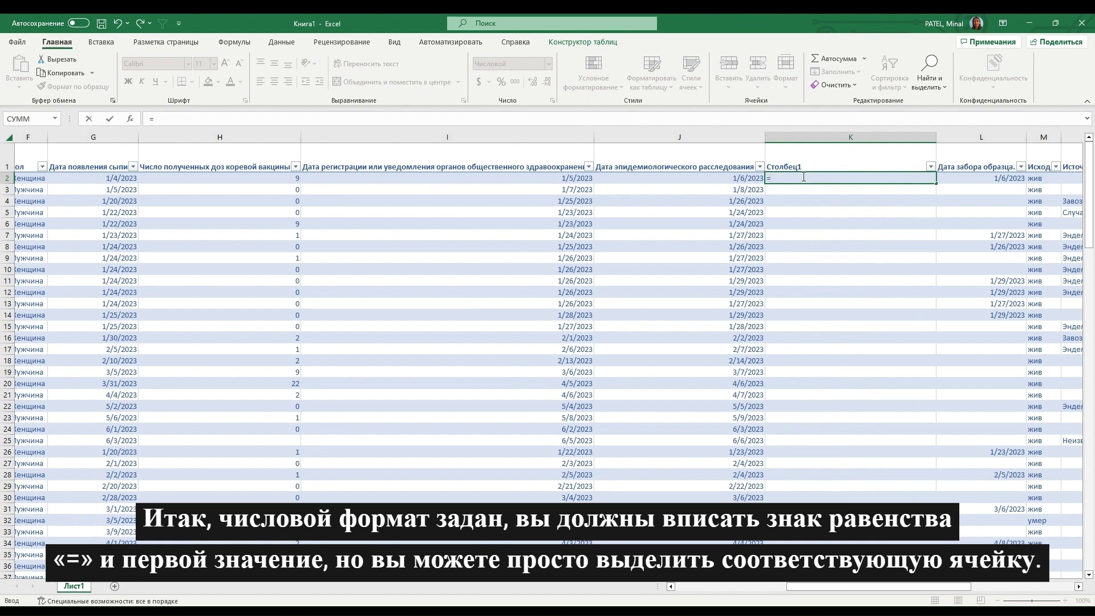
{"action": "left_click", "coordinate": [720, 177]}
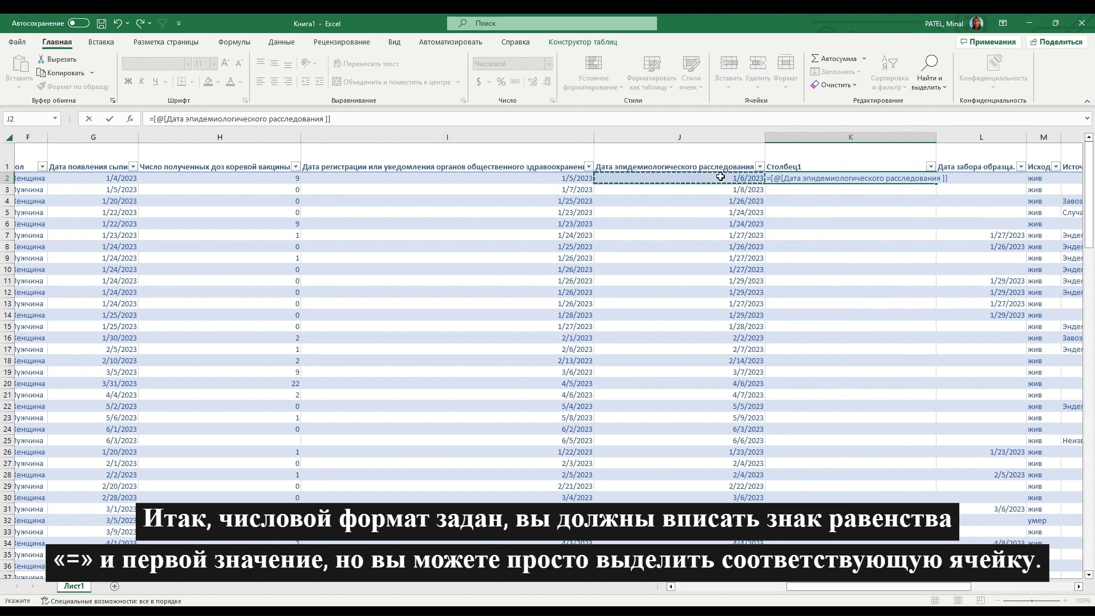
{"action": "left_click", "coordinate": [549, 121]}
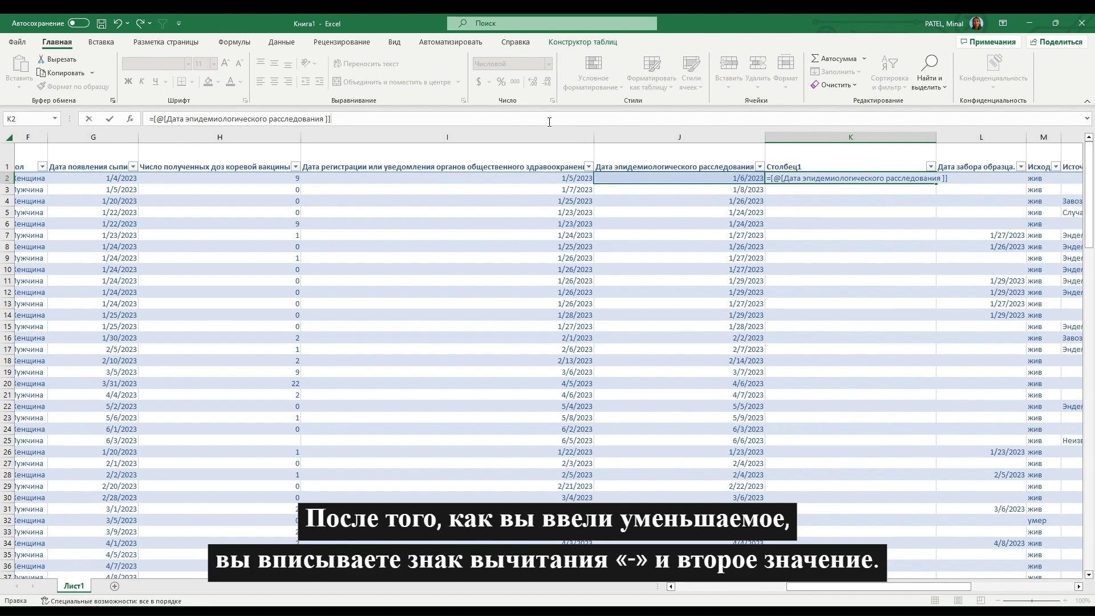
{"action": "type", "text": "-"}
{"action": "left_click", "coordinate": [520, 178]}
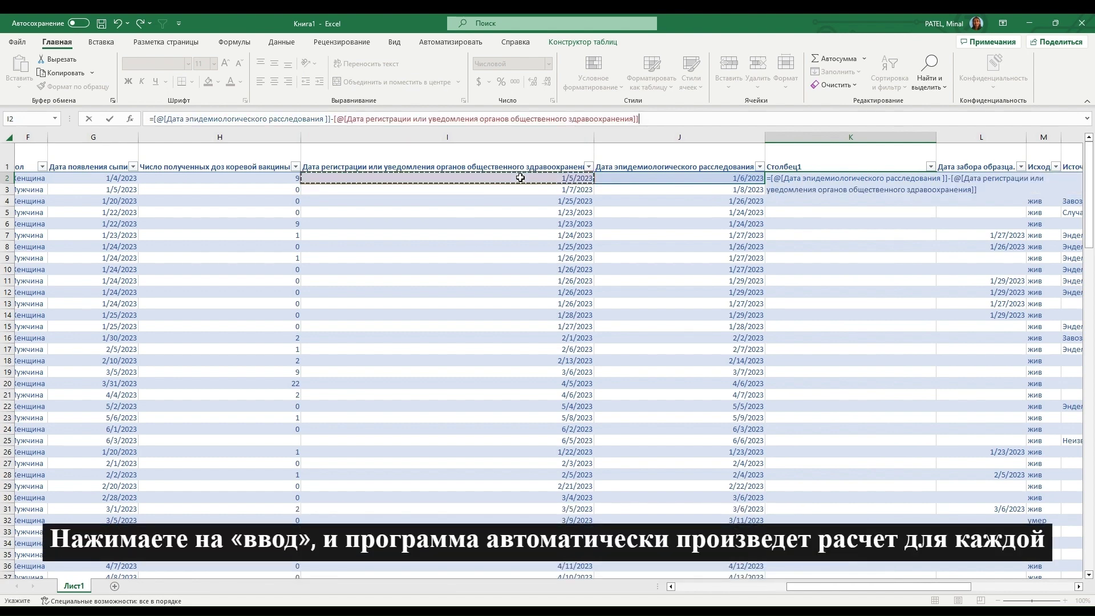
{"action": "key", "text": "Return"}
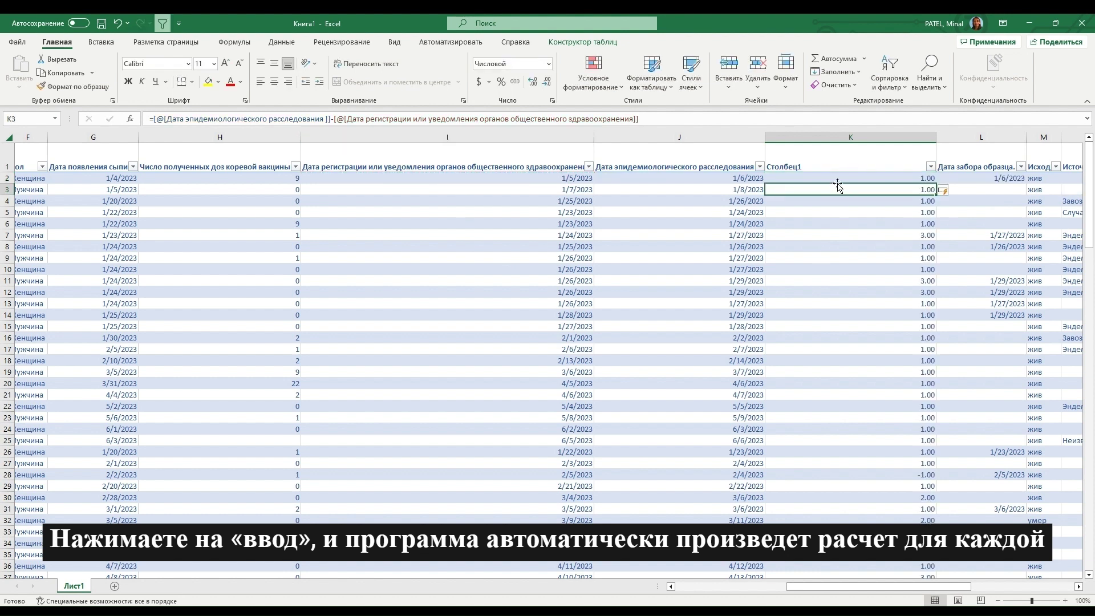
{"action": "left_click_drag", "start_coordinate": [1086, 202], "coordinate": [1077, 182]}
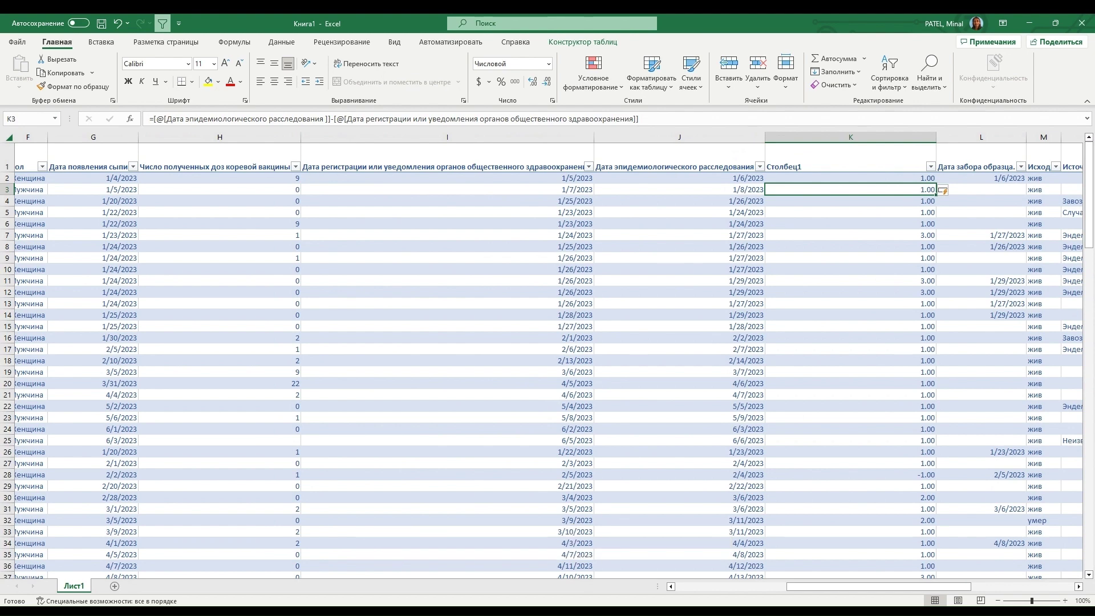
- Rename the header of the date difference column K as "differenceindates"
{"action": "left_click", "coordinate": [832, 165]}
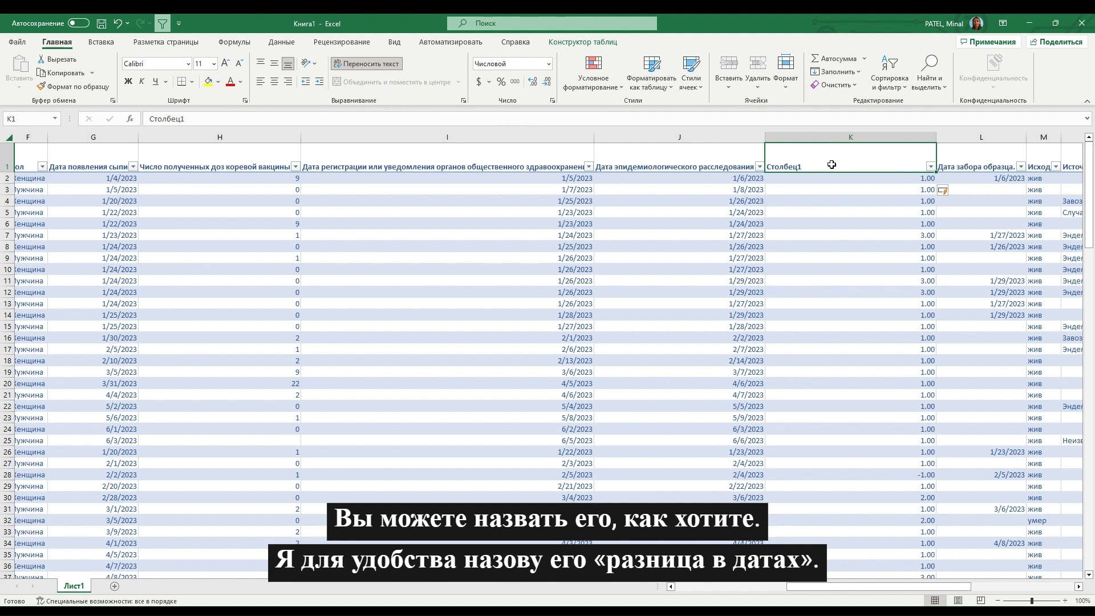
{"action": "type", "text": "difference"}
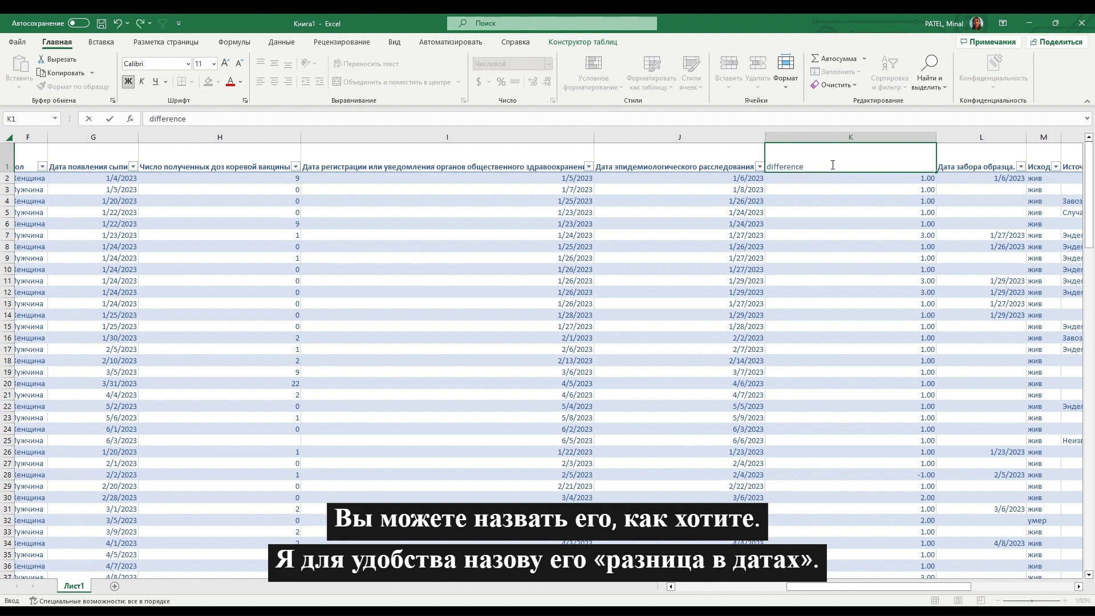
{"action": "type", "text": "indates"}
{"action": "key", "text": "Return"}
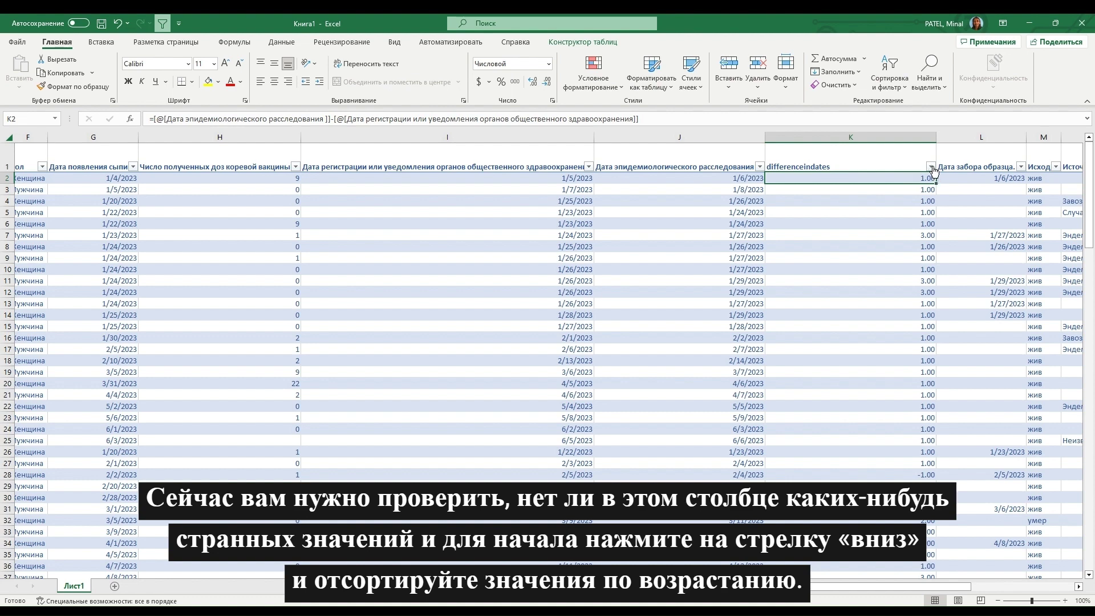
- Sort the table by the differenceindates column in ascending order and select the negative differences in K2:K3
{"action": "left_click", "coordinate": [931, 167]}
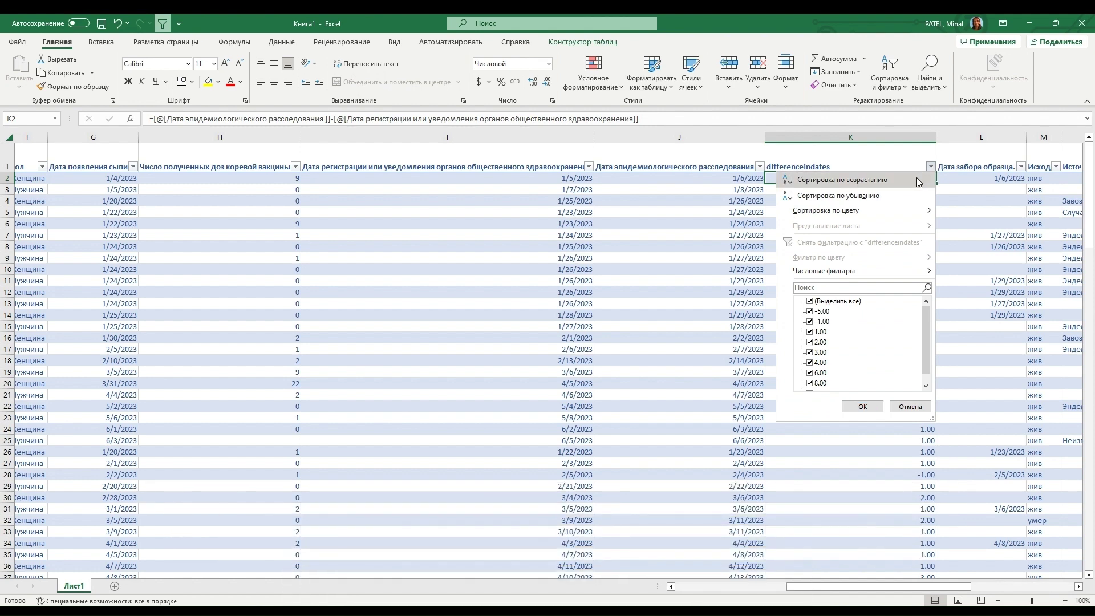
{"action": "left_click", "coordinate": [918, 180]}
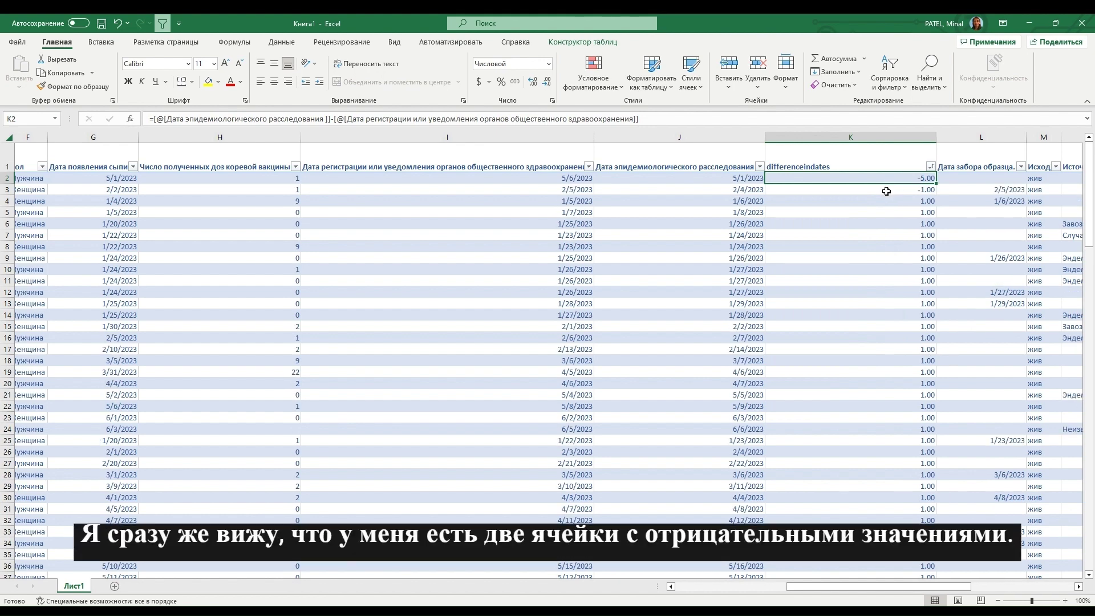
{"action": "left_click_drag", "start_coordinate": [886, 191], "coordinate": [885, 180]}
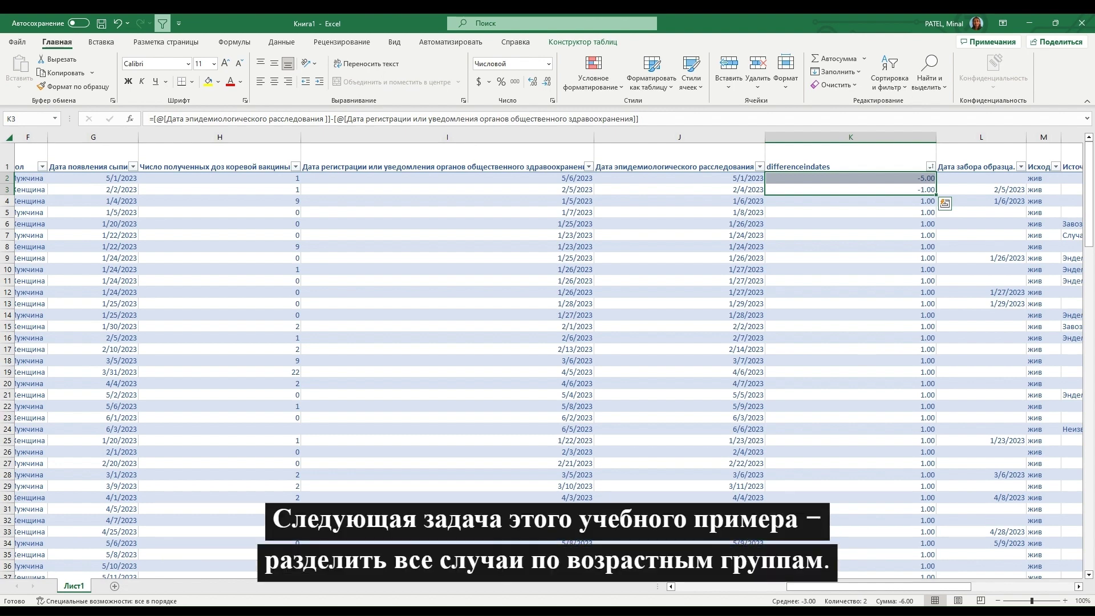
- Insert a new column between the rash onset date (Дата появления сыпи) and the measles vaccine doses, and name it "age"
{"action": "scroll", "coordinate": [598, 290], "scroll_direction": "left", "scroll_amount": 5}
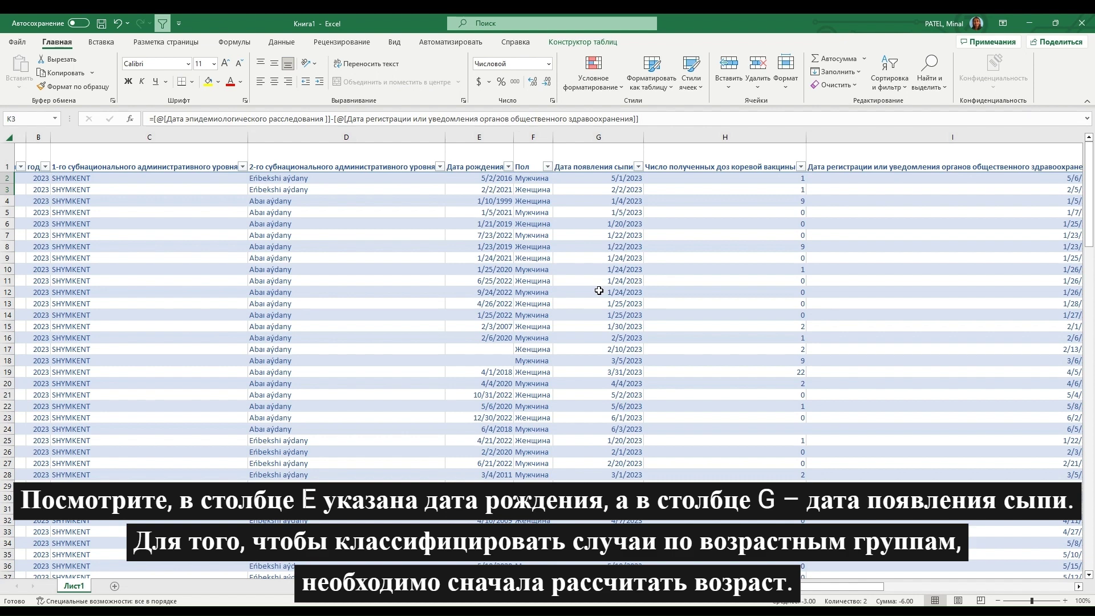
{"action": "left_click", "coordinate": [666, 139]}
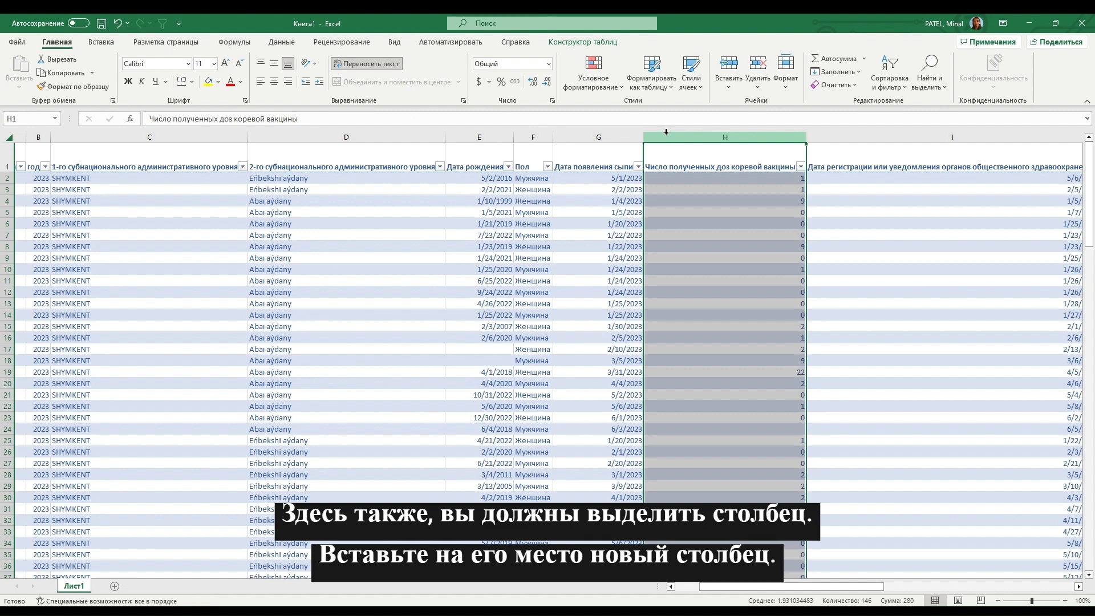
{"action": "right_click", "coordinate": [667, 132]}
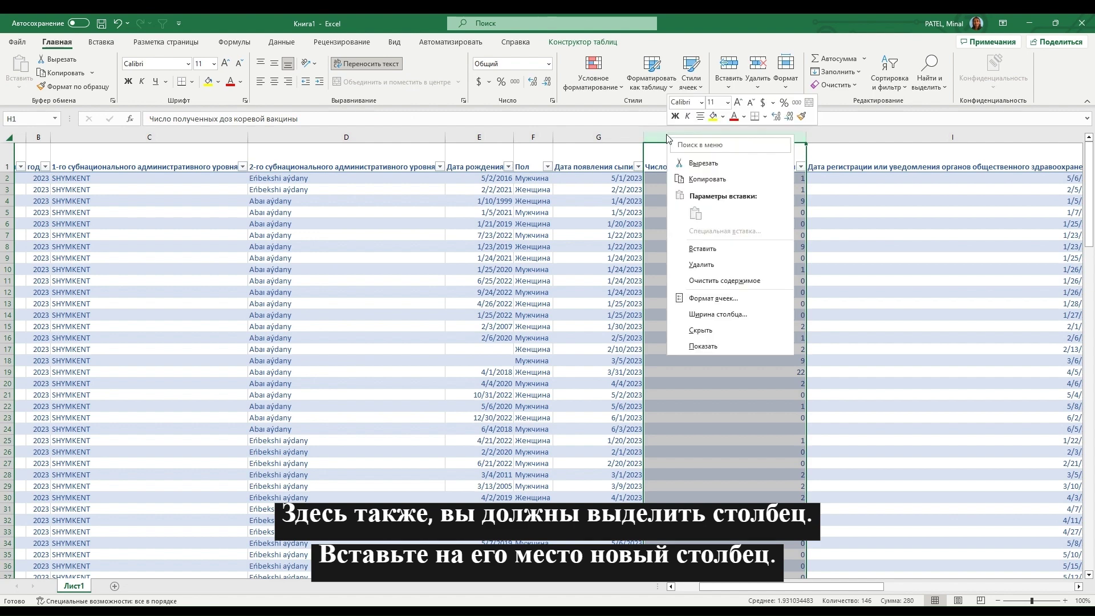
{"action": "left_click", "coordinate": [733, 256]}
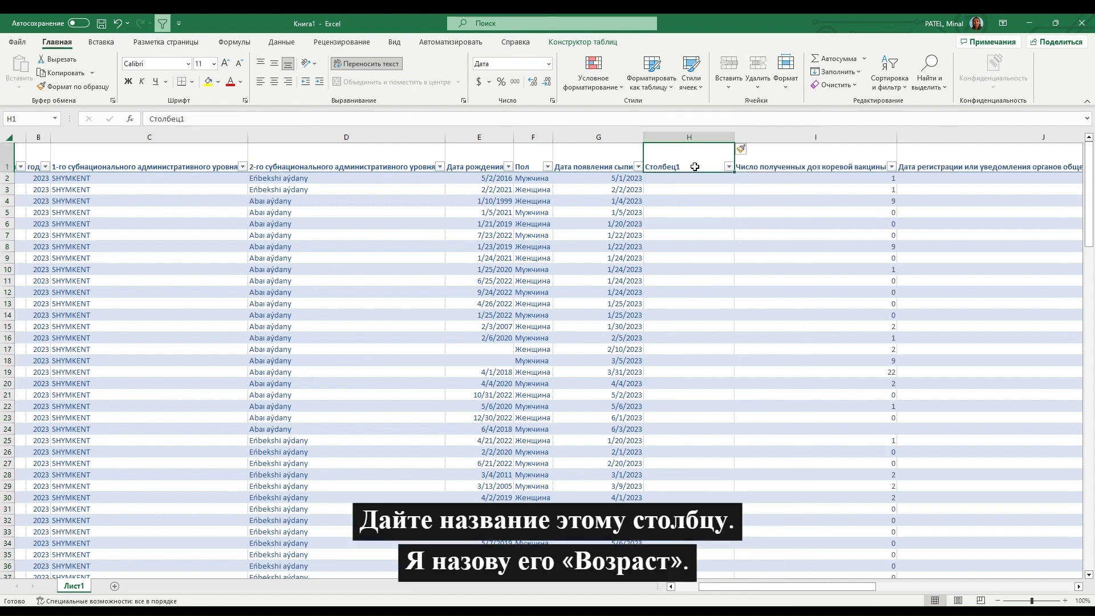
{"action": "type", "text": "age"}
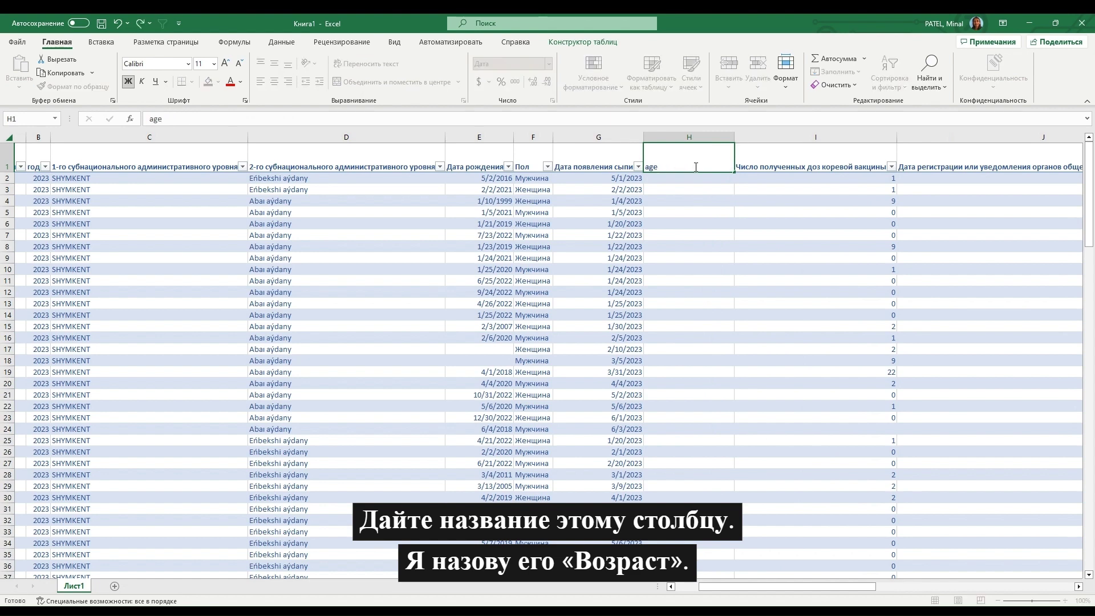
{"action": "key", "text": "Return"}
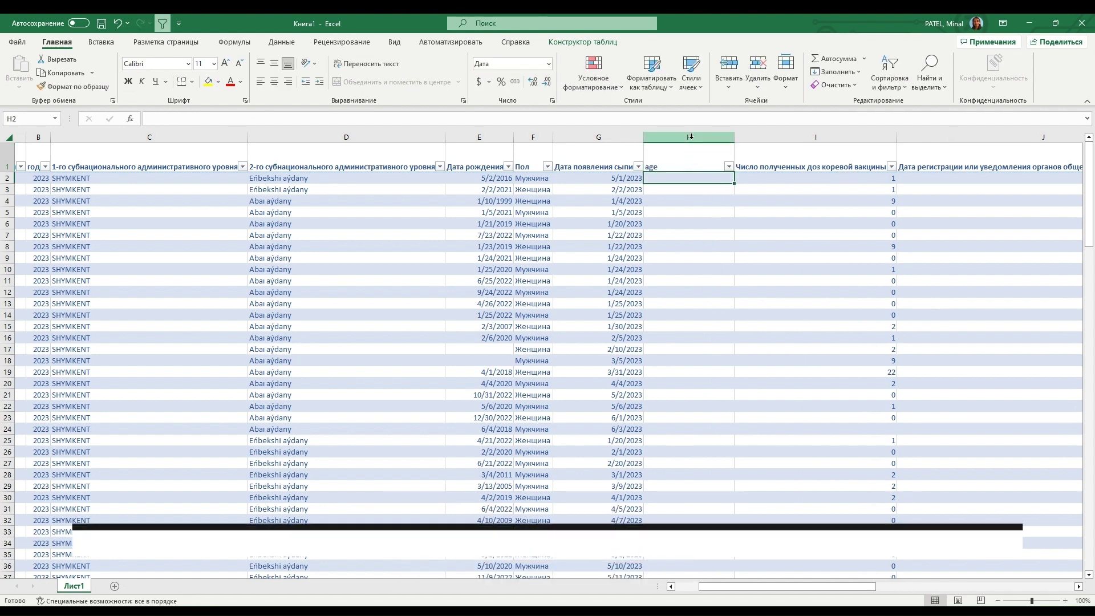
- Apply the Number format (Числовой) to the whole age column H
{"action": "left_click", "coordinate": [690, 137]}
{"action": "left_click", "coordinate": [548, 64]}
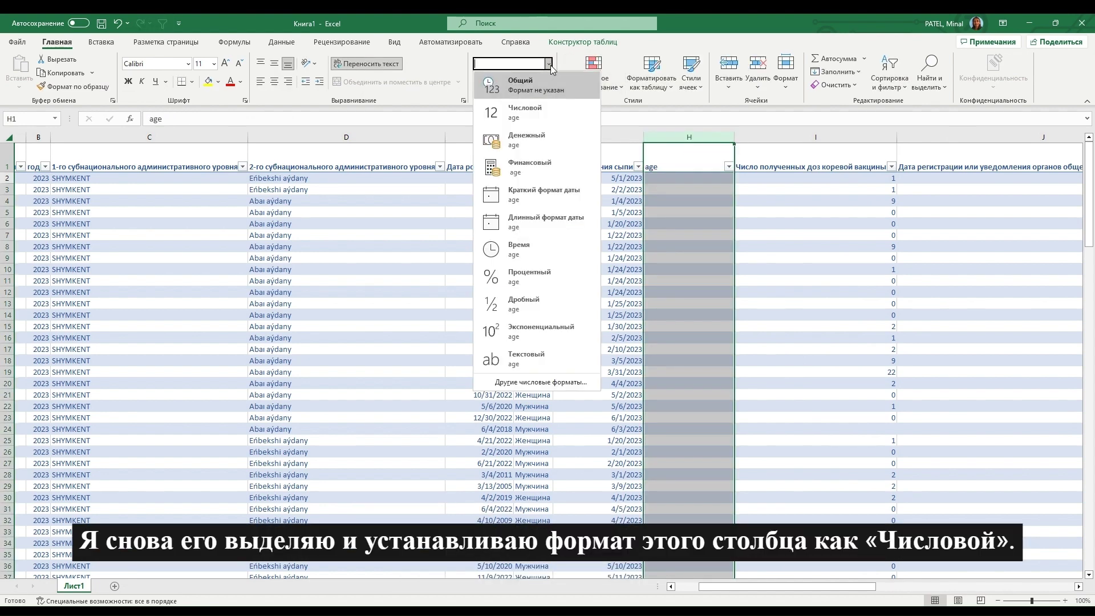
{"action": "left_click", "coordinate": [564, 119]}
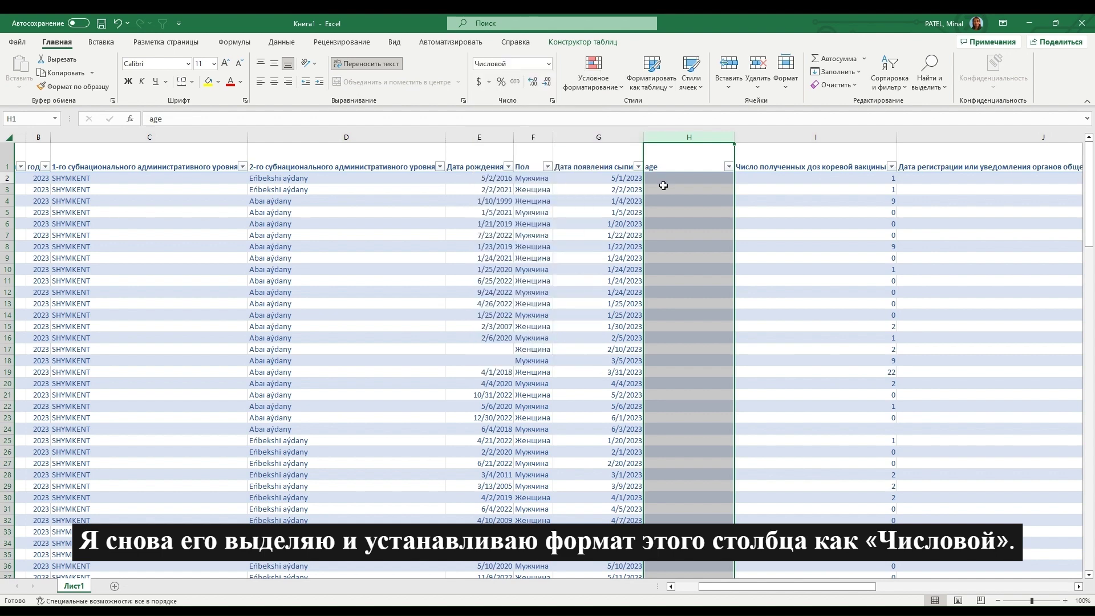
- Fill the age column with a formula from H2 subtracting the date of birth from the rash onset date and dividing the difference by 365
{"action": "left_click", "coordinate": [667, 179]}
{"action": "double_click", "coordinate": [667, 179]}
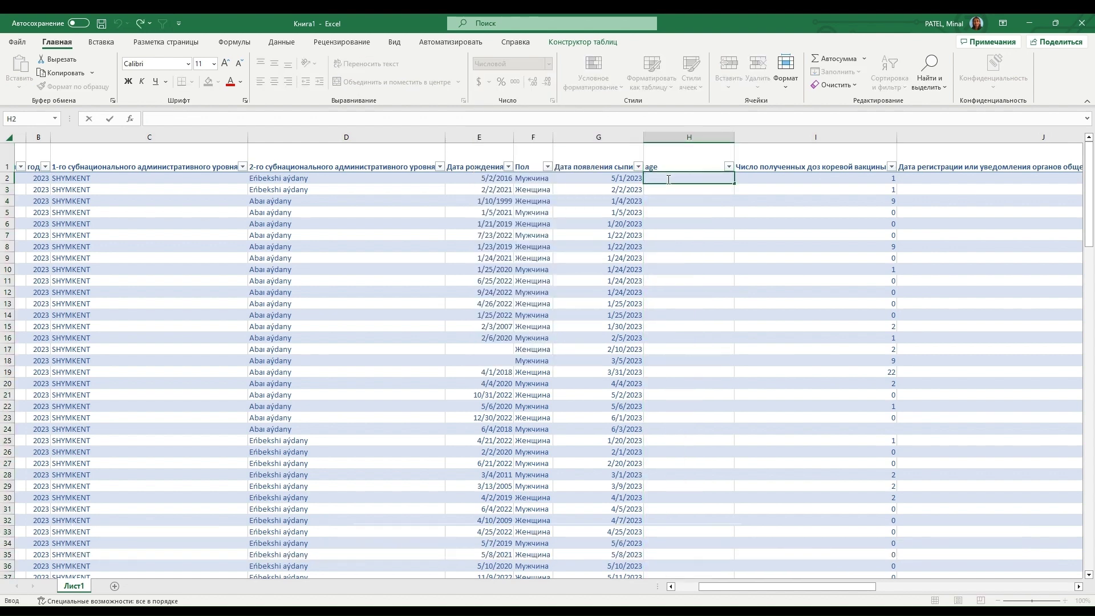
{"action": "type", "text": "="}
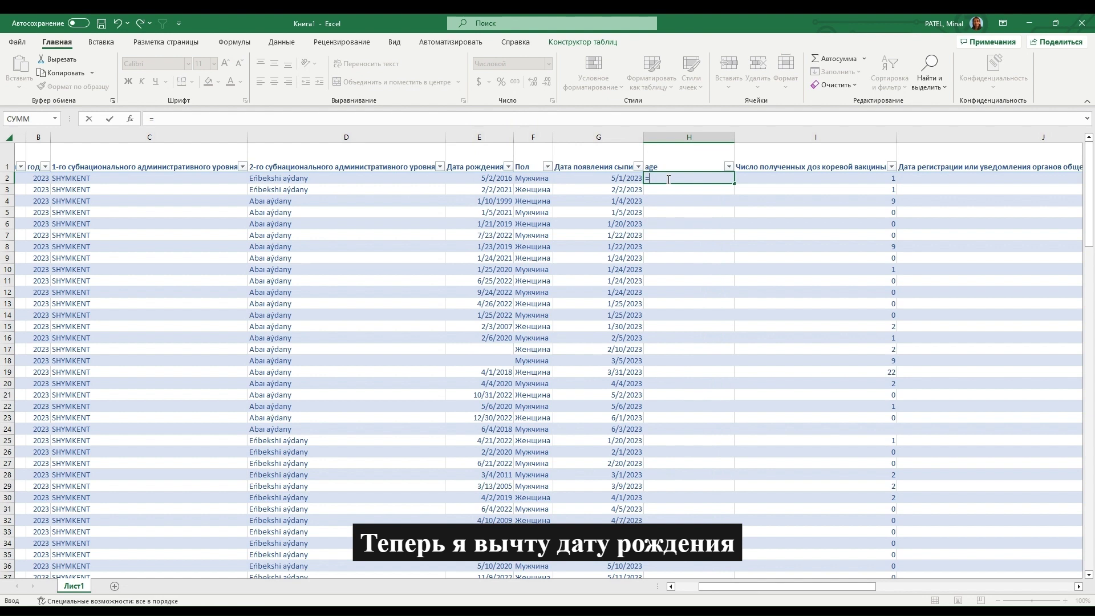
{"action": "type", "text": "("}
{"action": "left_click", "coordinate": [620, 179]}
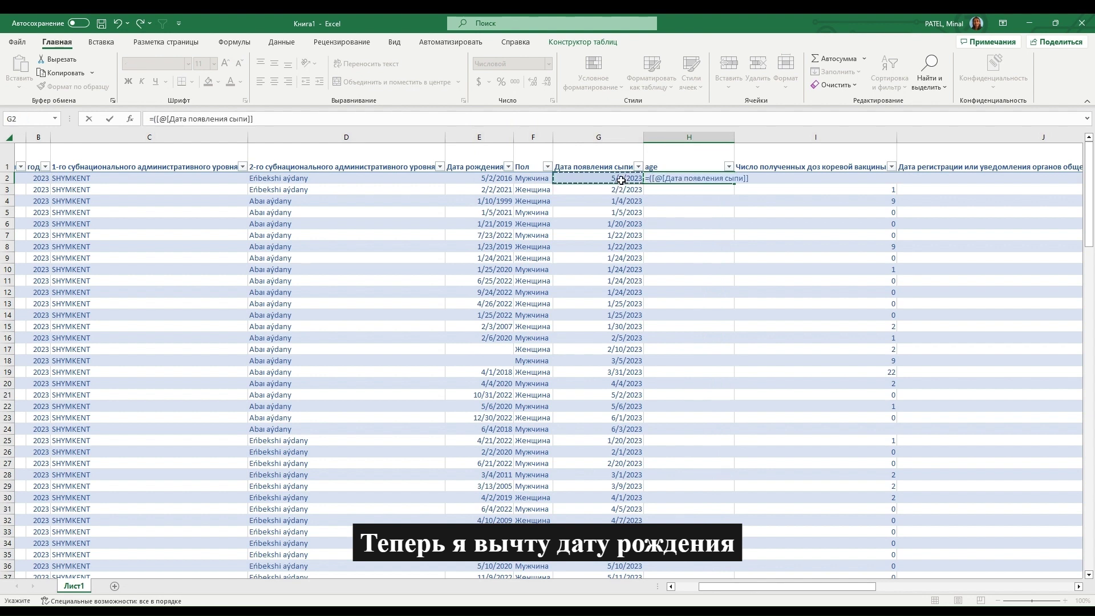
{"action": "left_click", "coordinate": [539, 123]}
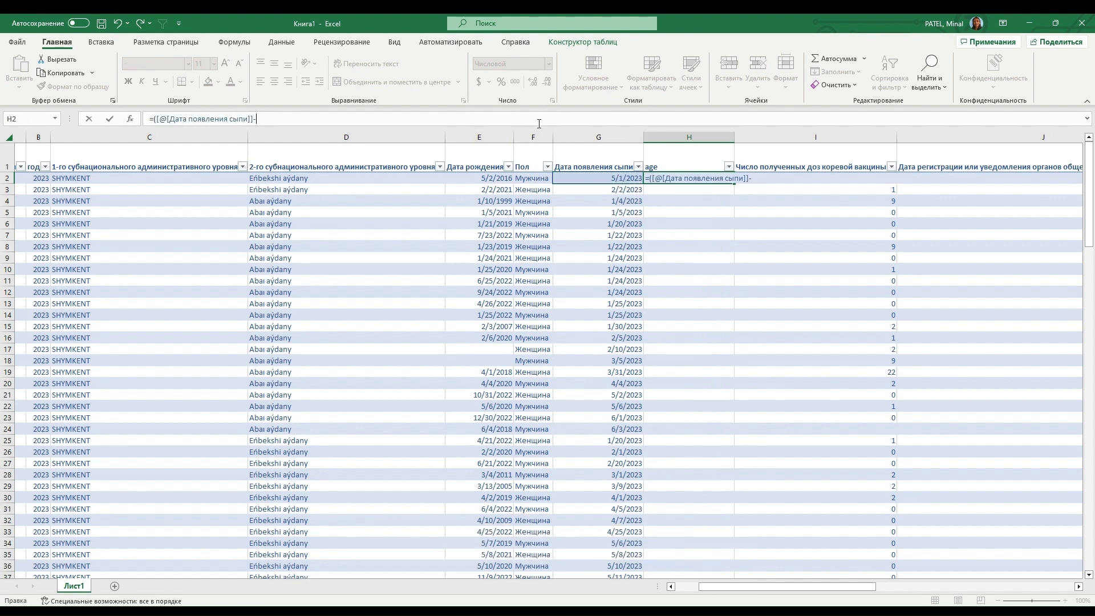
{"action": "left_click", "coordinate": [482, 179]}
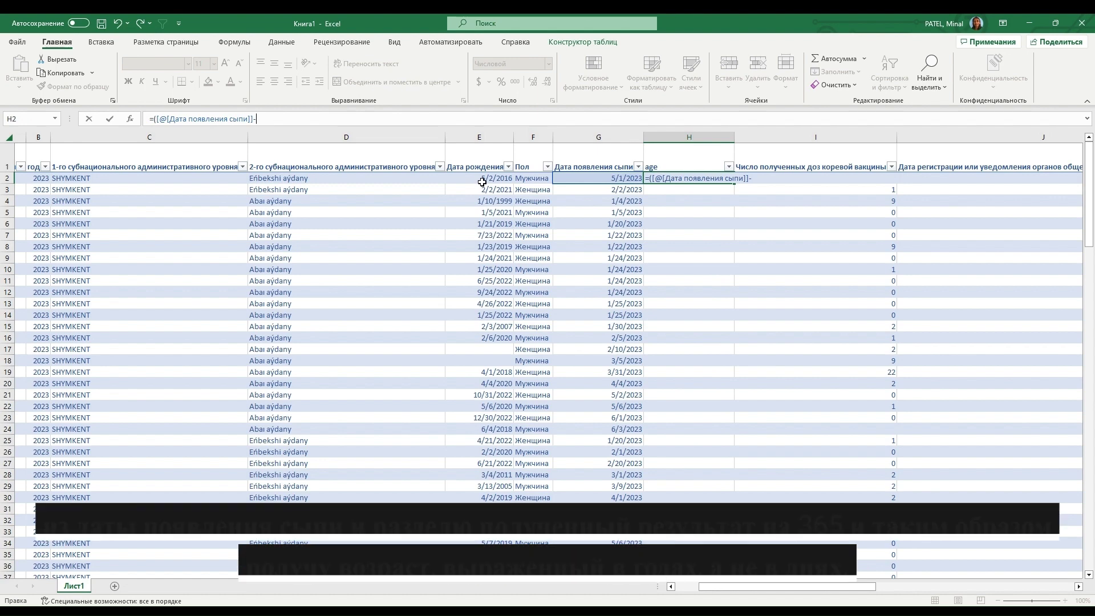
{"action": "left_click", "coordinate": [427, 118]}
{"action": "type", "text": ")"}
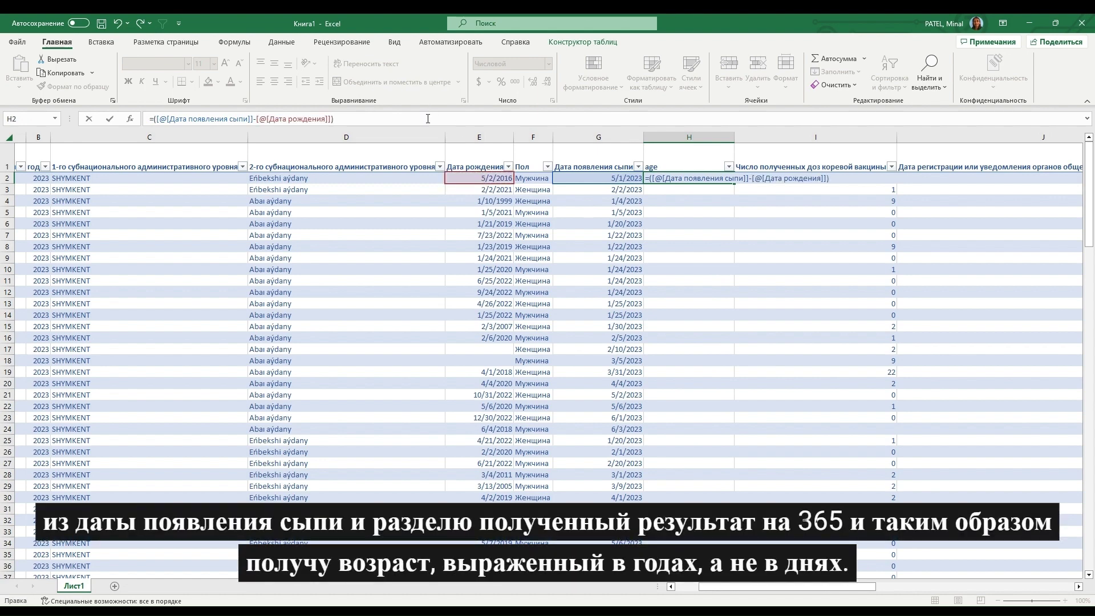
{"action": "type", "text": "/365"}
{"action": "key", "text": "Return"}
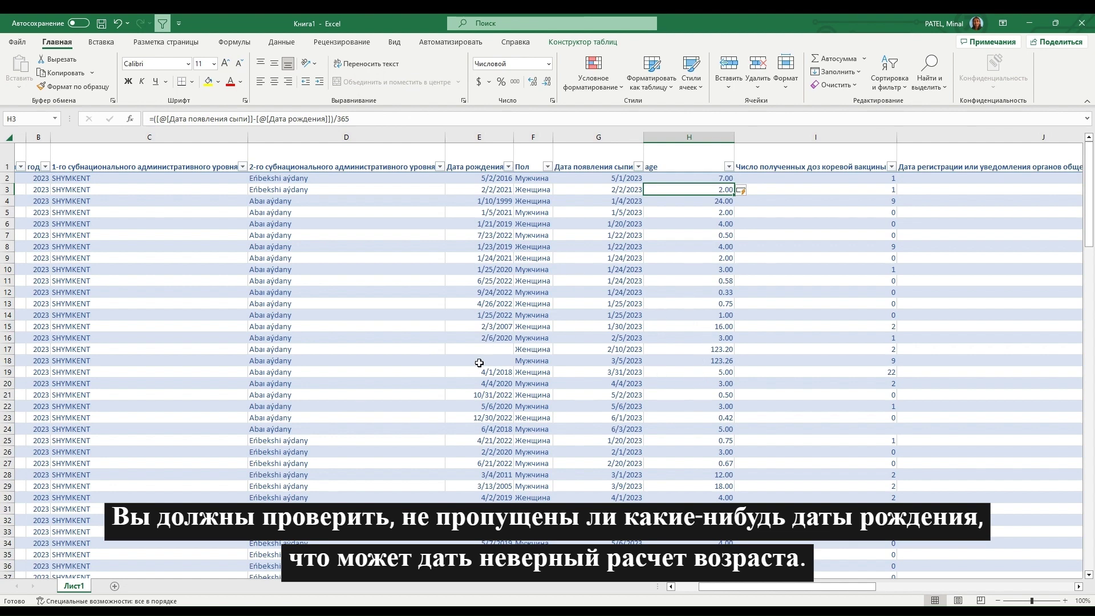
- Filter the date of birth column to blanks only (Пустые) and clear the ages calculated in the filtered rows
{"action": "left_click", "coordinate": [508, 167]}
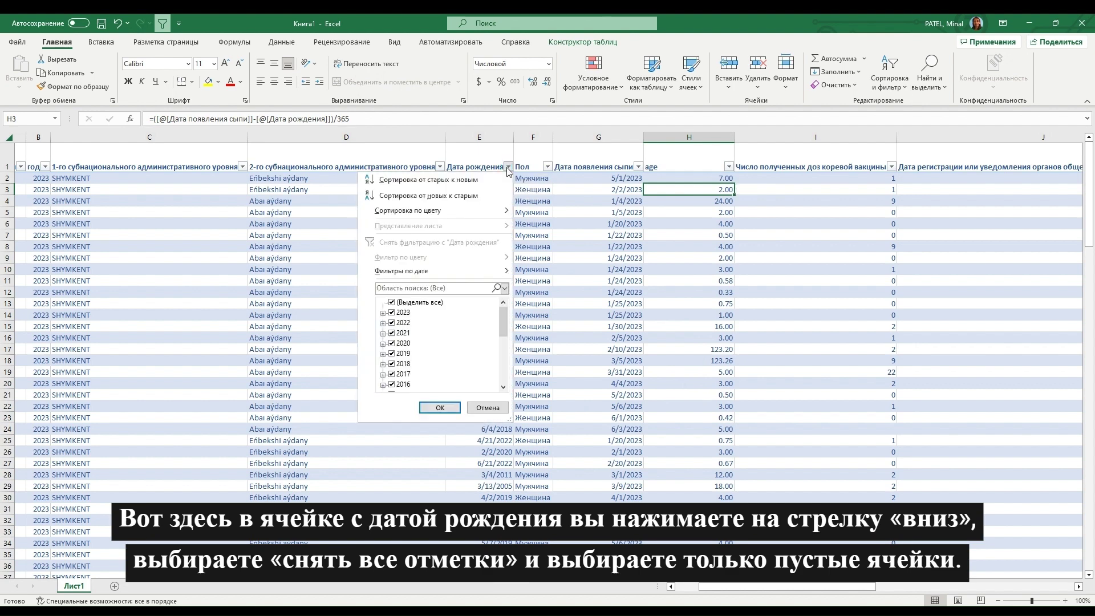
{"action": "left_click", "coordinate": [422, 303]}
{"action": "left_click_drag", "start_coordinate": [504, 319], "coordinate": [501, 399]}
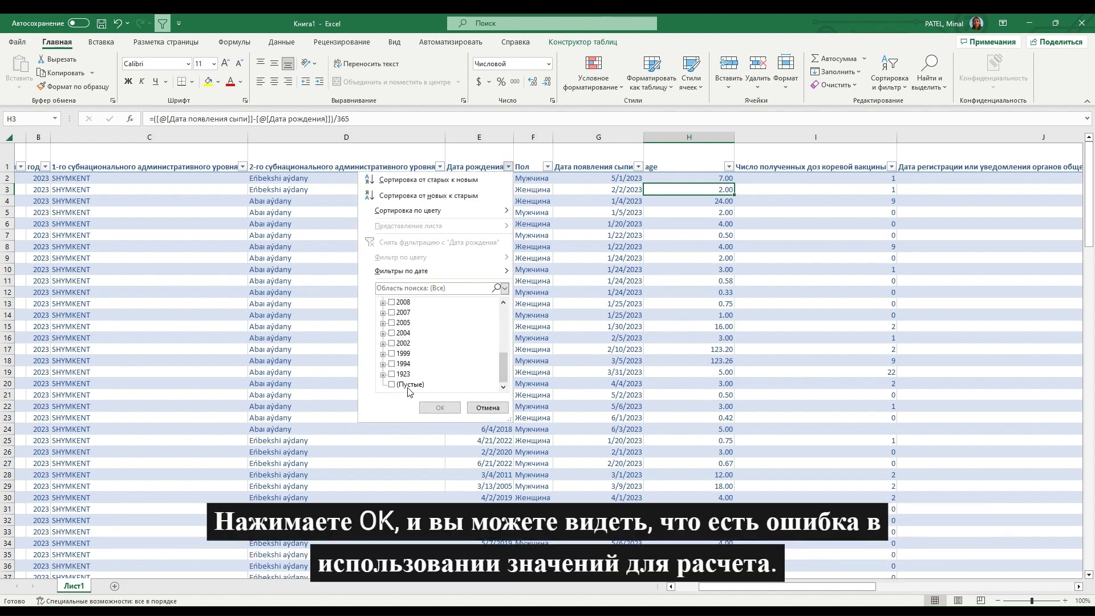
{"action": "left_click", "coordinate": [409, 385]}
{"action": "left_click", "coordinate": [431, 408]}
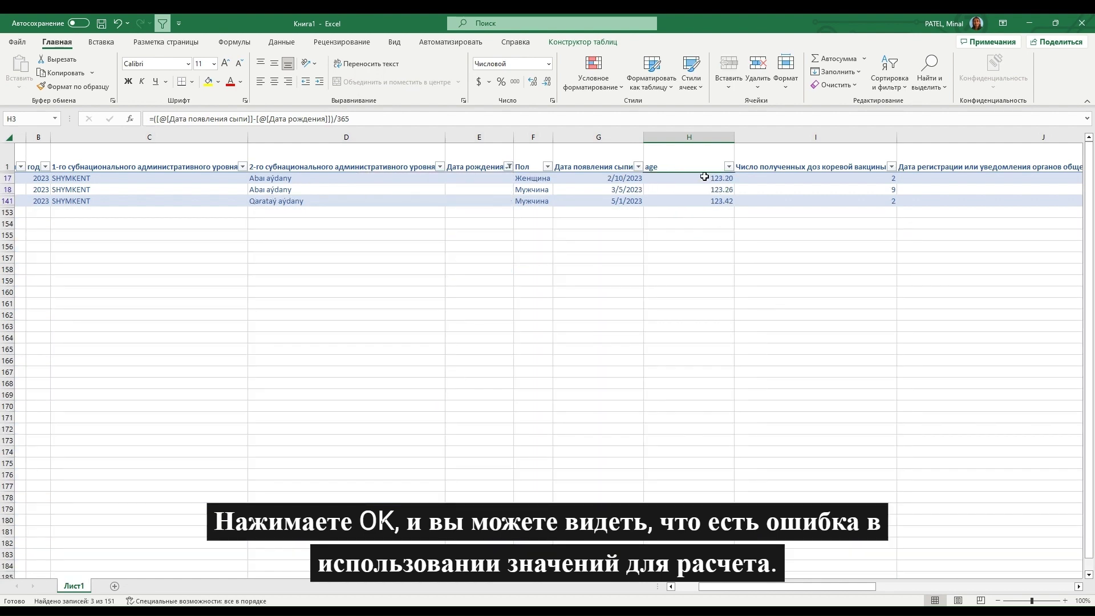
{"action": "left_click_drag", "start_coordinate": [704, 178], "coordinate": [703, 201]}
{"action": "key", "text": "Delete"}
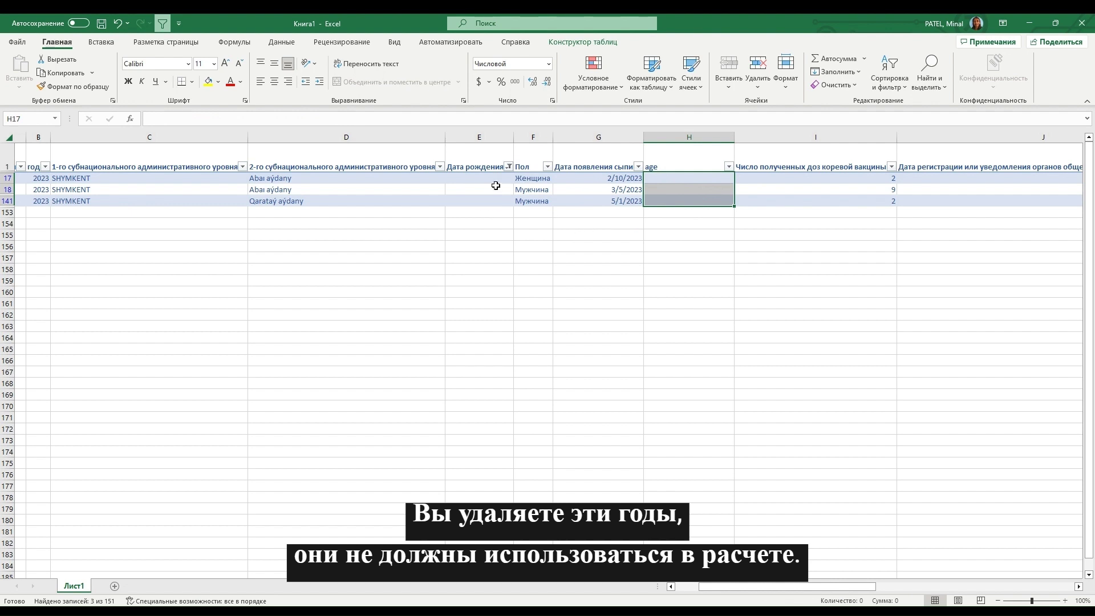
{"action": "left_click", "coordinate": [508, 166]}
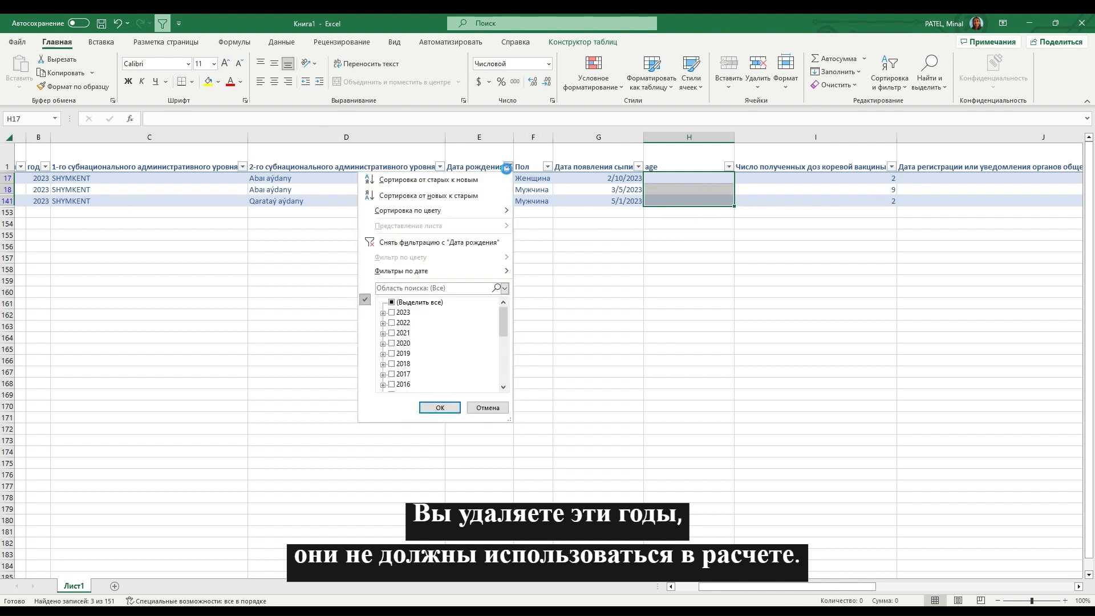
{"action": "left_click", "coordinate": [432, 304]}
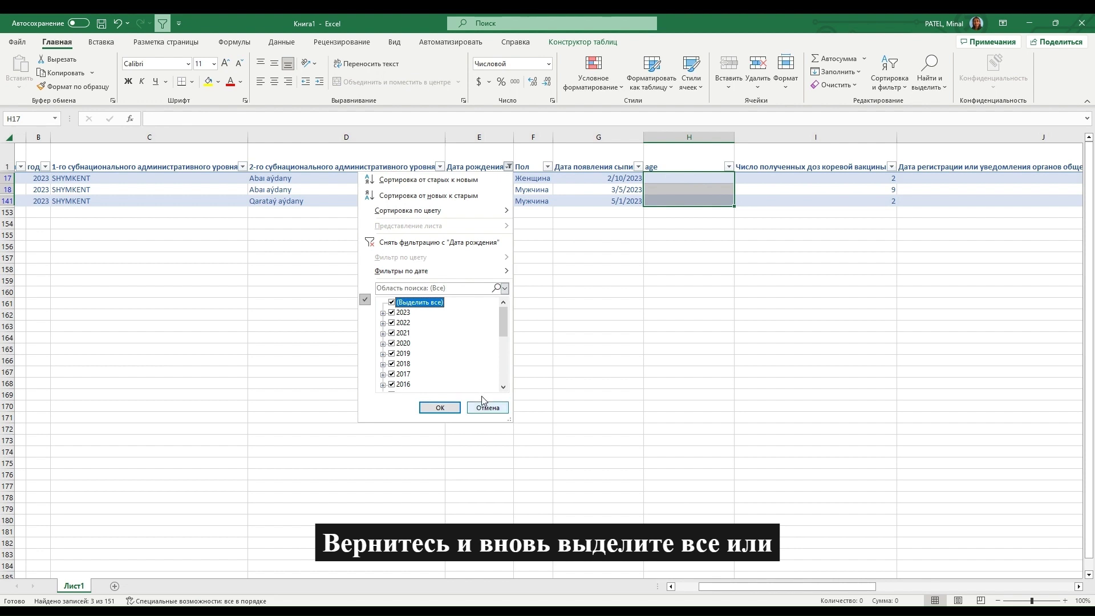
{"action": "left_click", "coordinate": [492, 415]}
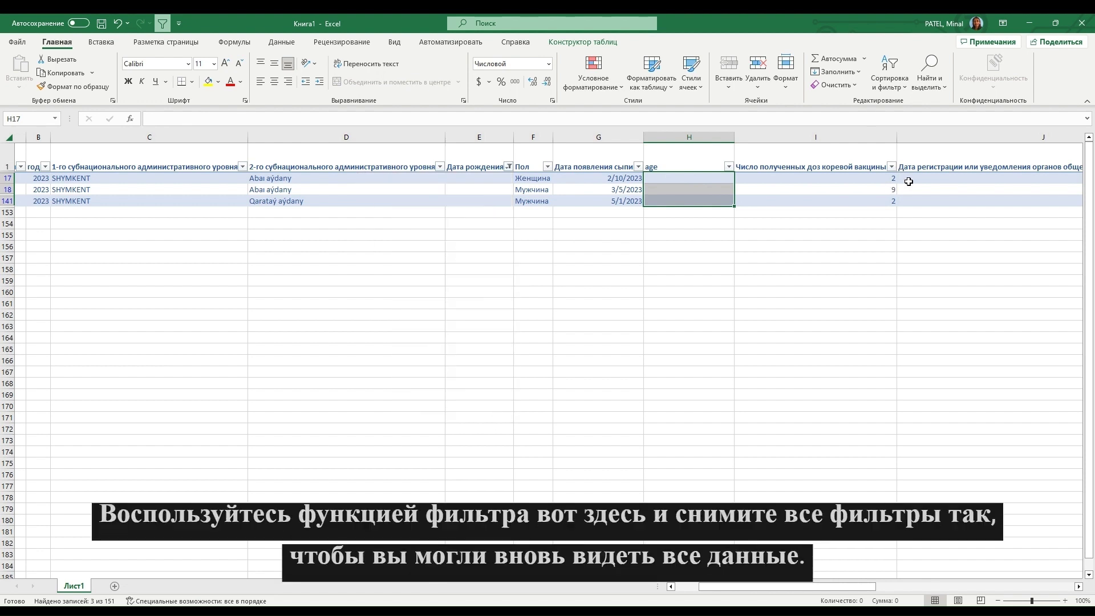
- Clear all filters from the table to show every record, and deselect the age cells
{"action": "left_click", "coordinate": [905, 90]}
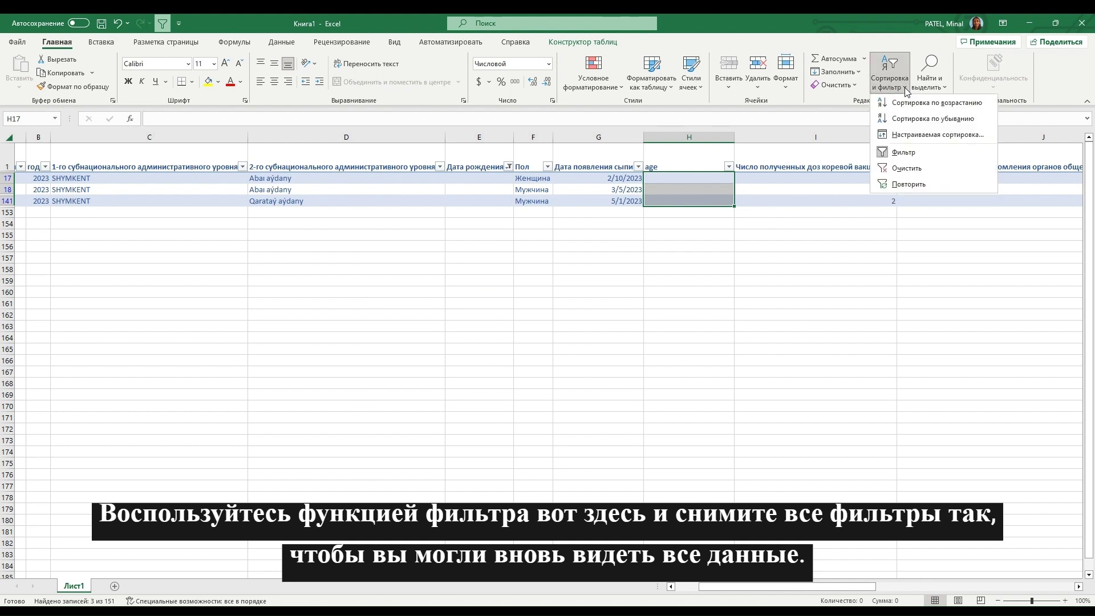
{"action": "left_click", "coordinate": [922, 167]}
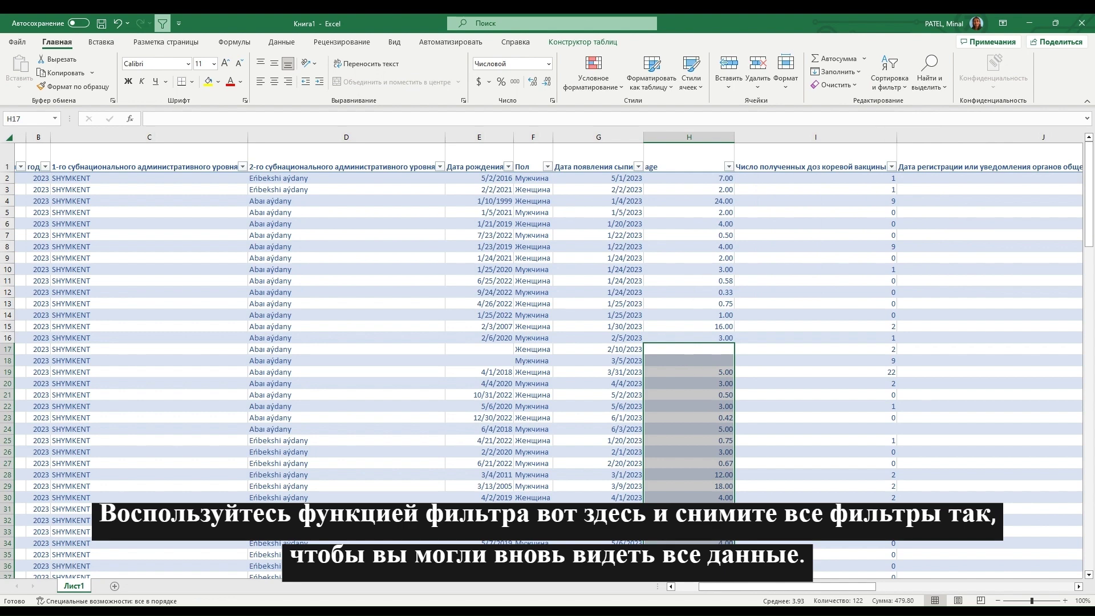
{"action": "left_click", "coordinate": [798, 315]}
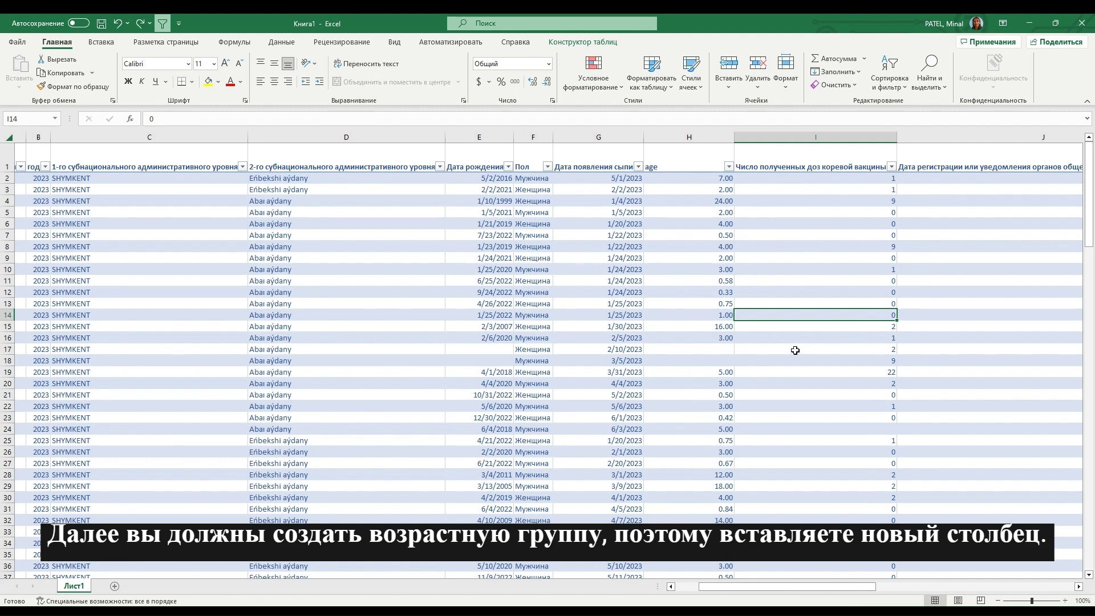
- Insert a new column between the age and measles vaccine doses columns and name it "age group"
{"action": "left_click", "coordinate": [785, 132]}
{"action": "right_click", "coordinate": [784, 132]}
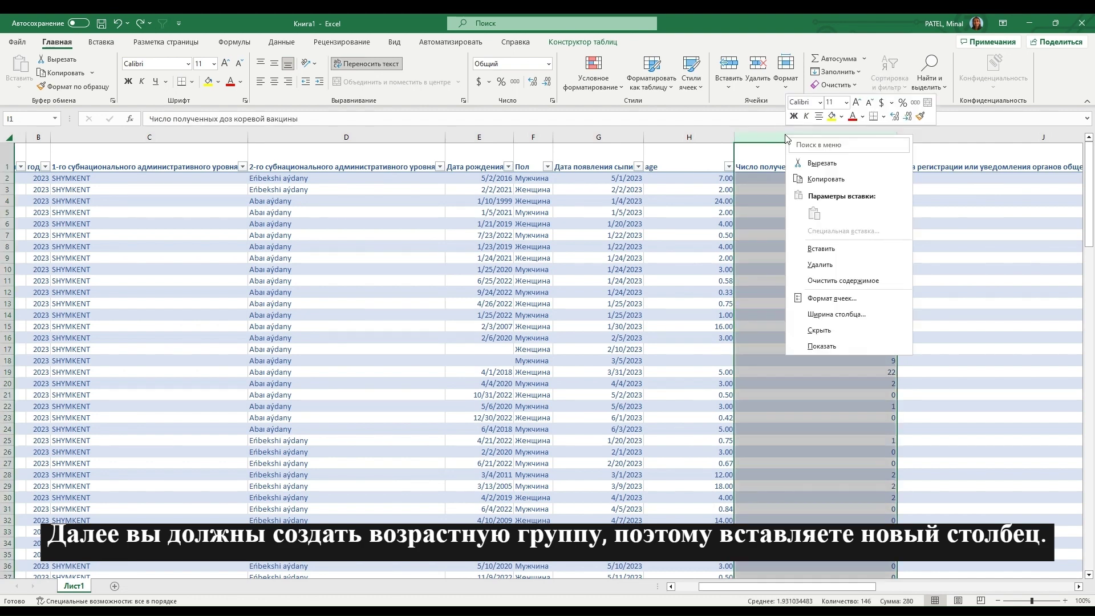
{"action": "left_click", "coordinate": [817, 247]}
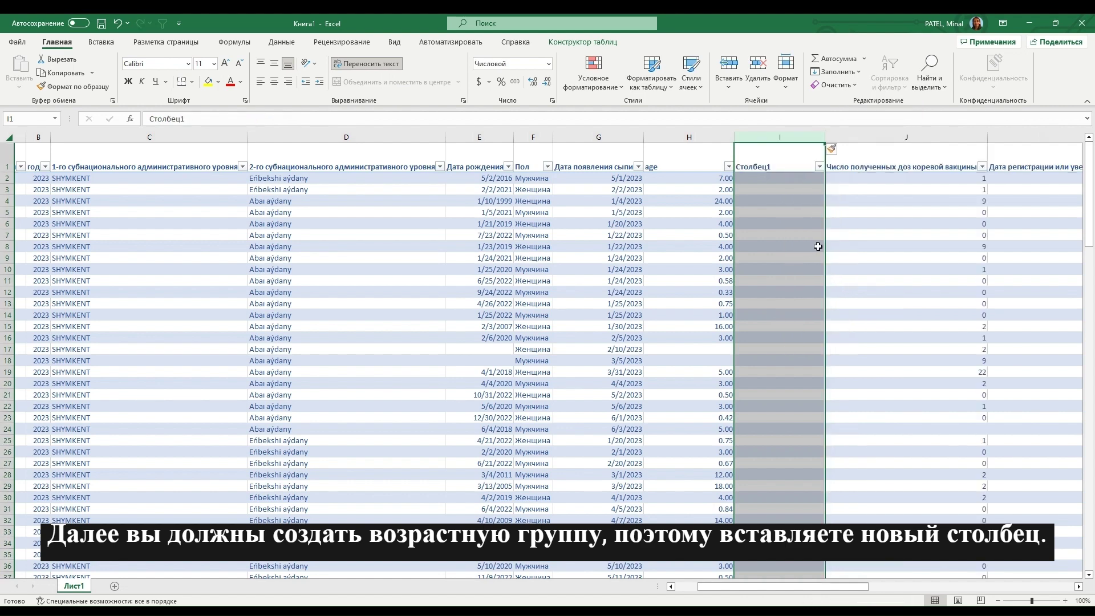
{"action": "left_click", "coordinate": [784, 161]}
{"action": "type", "text": "age group"}
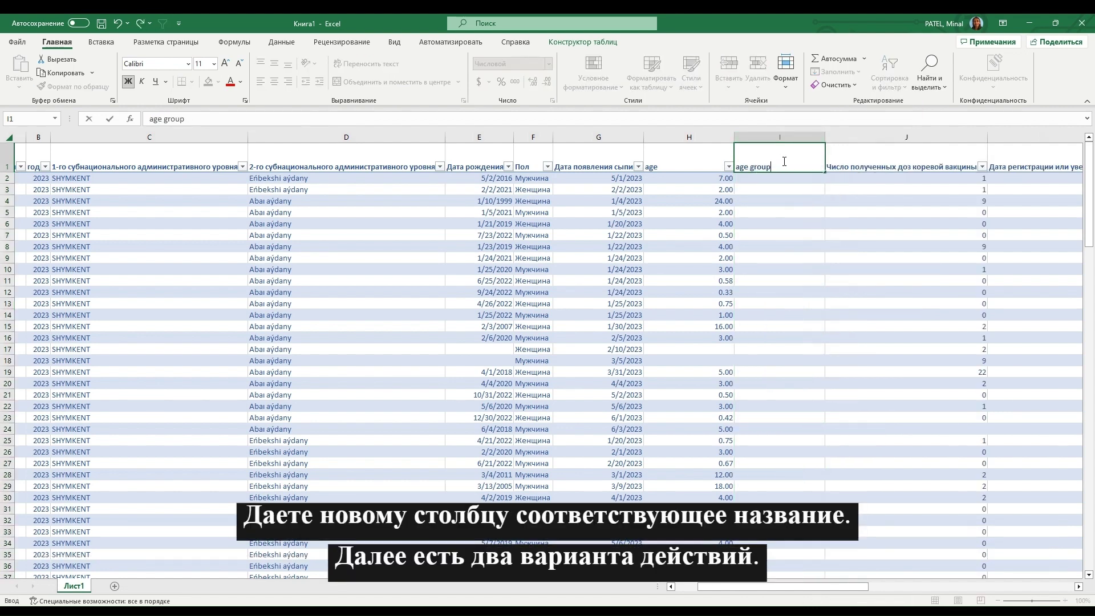
{"action": "key", "text": "Return"}
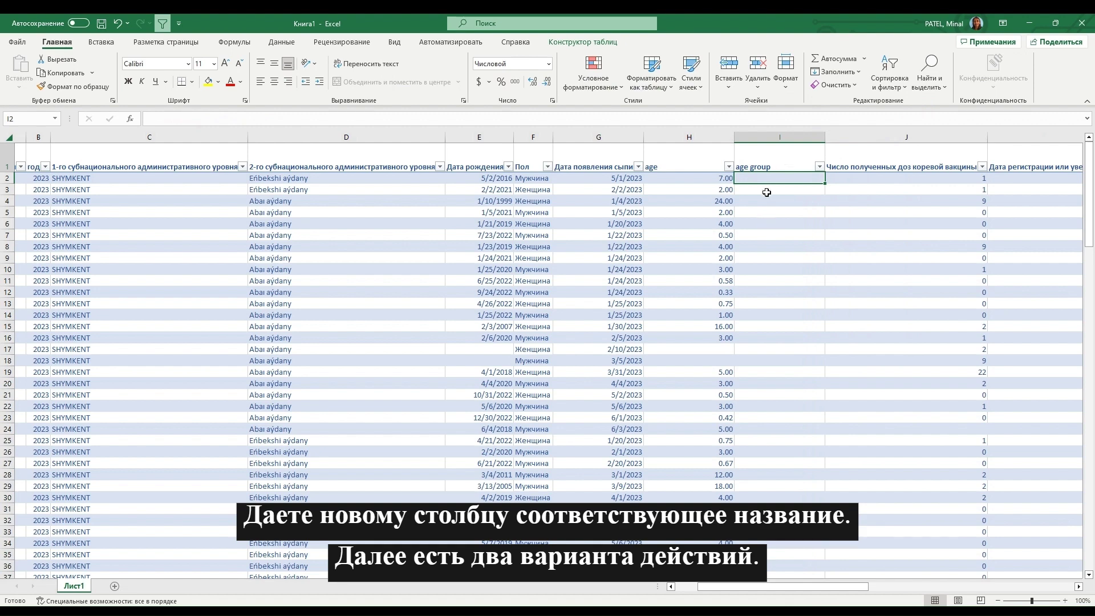
- Sort the table by age in ascending order, and open the between number filter for the age column
{"action": "left_click", "coordinate": [727, 165]}
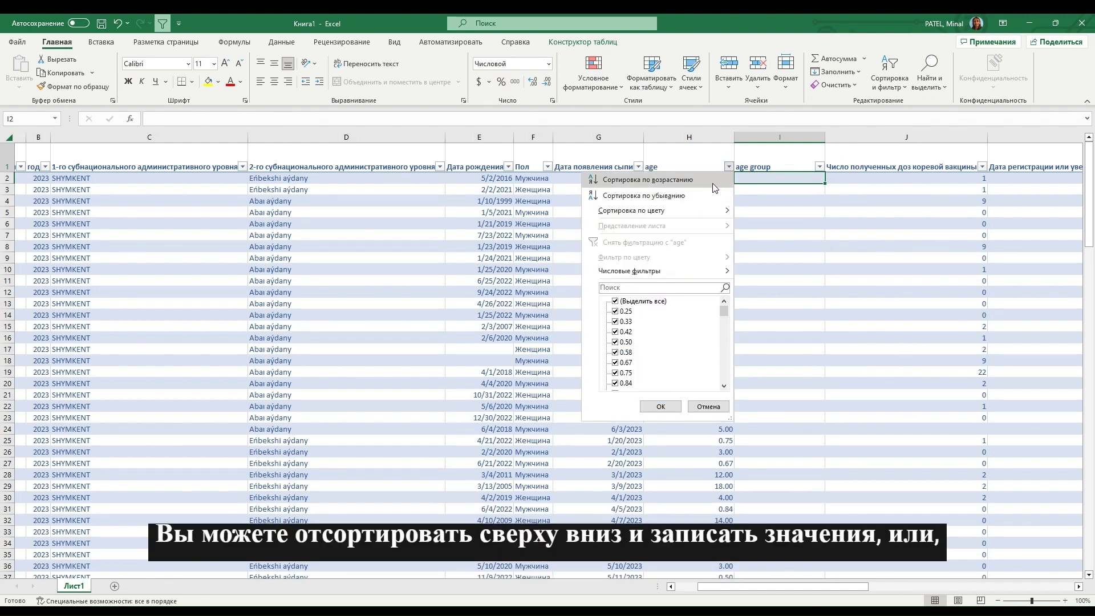
{"action": "left_click", "coordinate": [713, 180]}
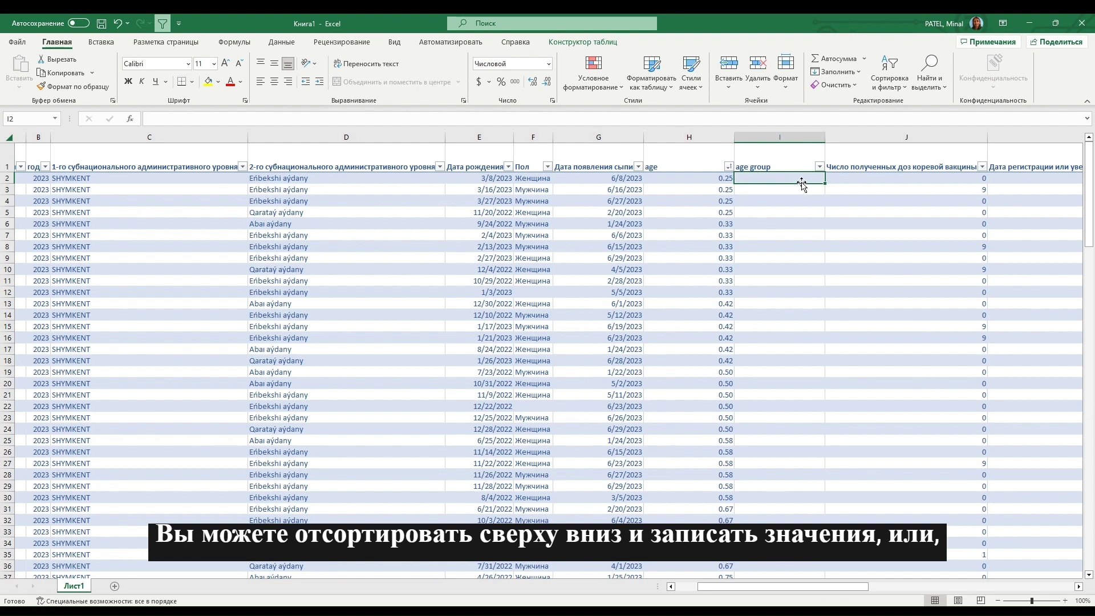
{"action": "left_click", "coordinate": [729, 167]}
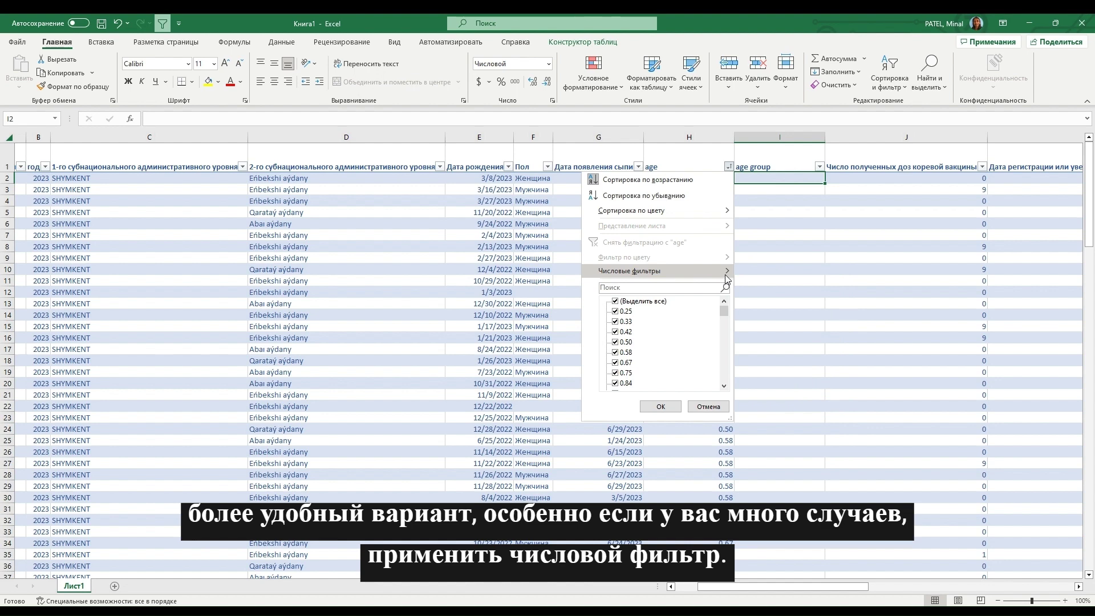
{"action": "mouse_move", "coordinate": [728, 280]}
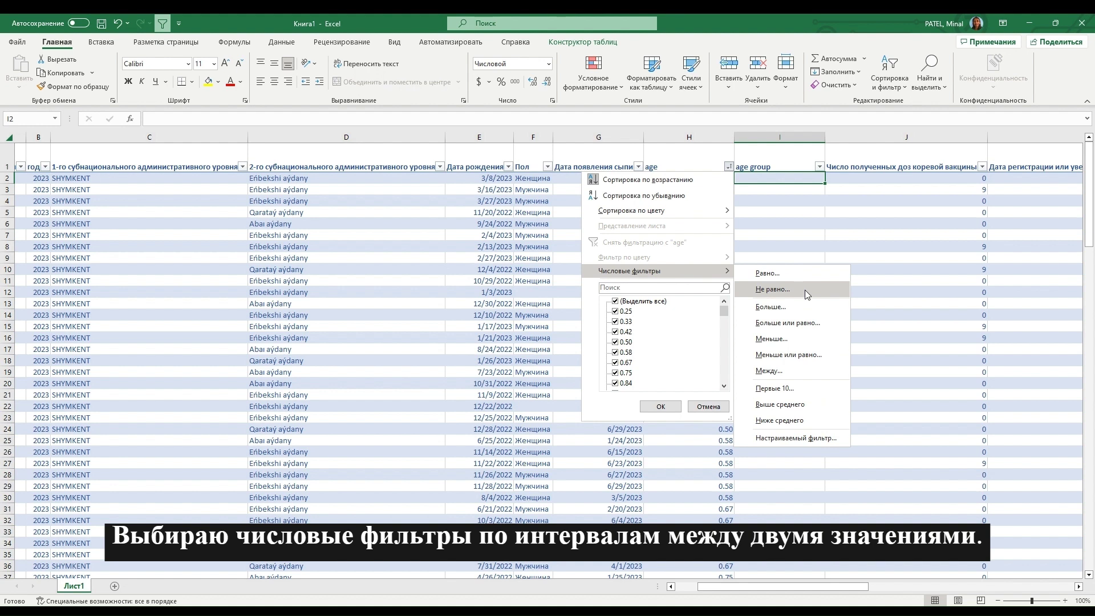
{"action": "left_click", "coordinate": [813, 368]}
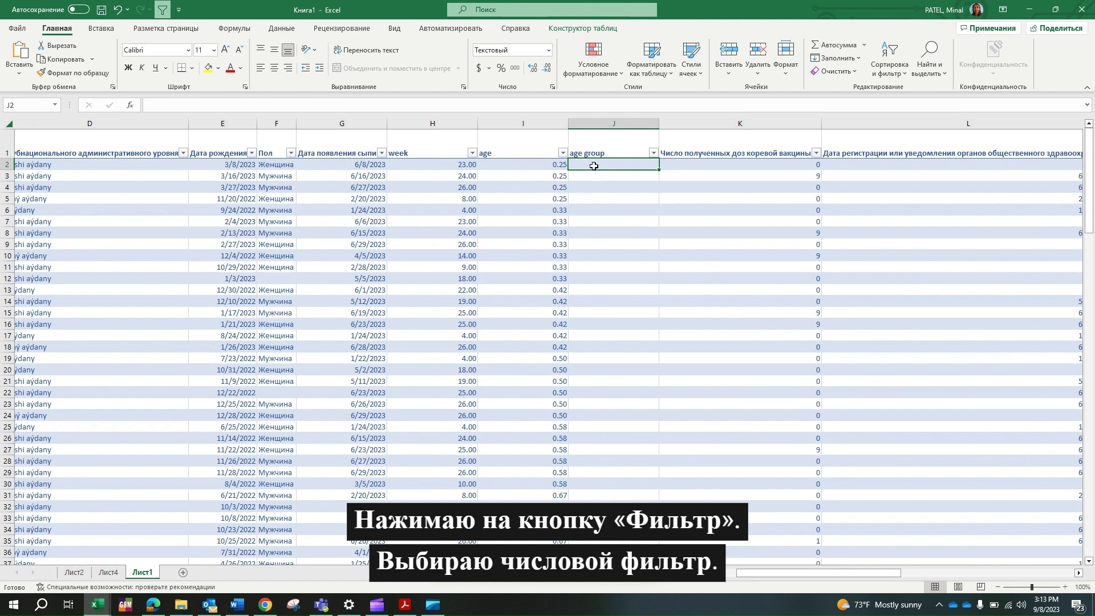
- Filter the age column to values greater than or equal to 0 and less than 1
{"action": "left_click", "coordinate": [562, 155]}
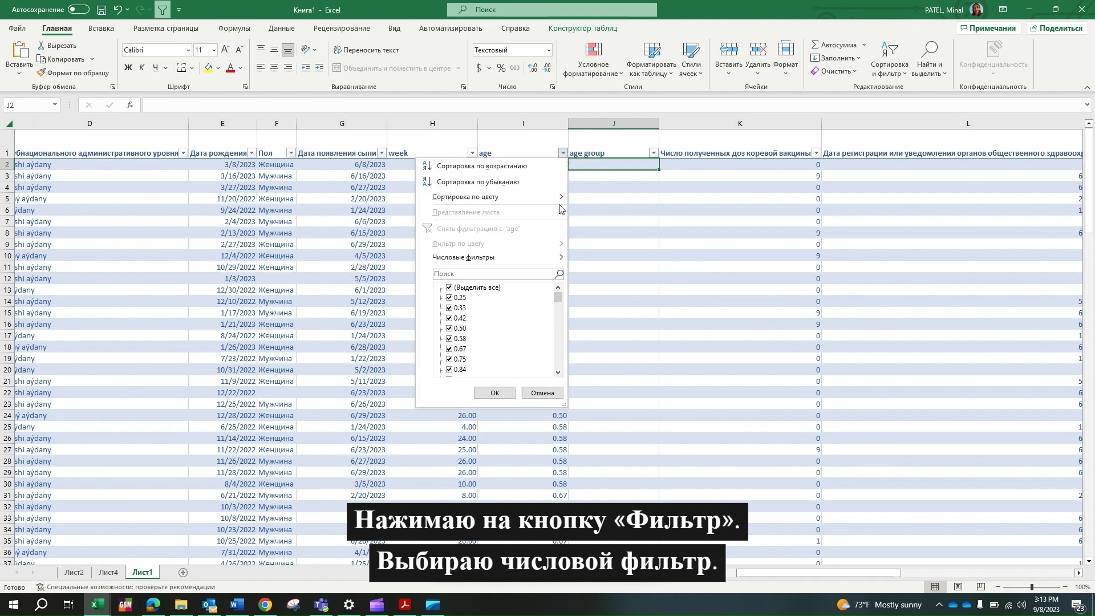
{"action": "mouse_move", "coordinate": [549, 265]}
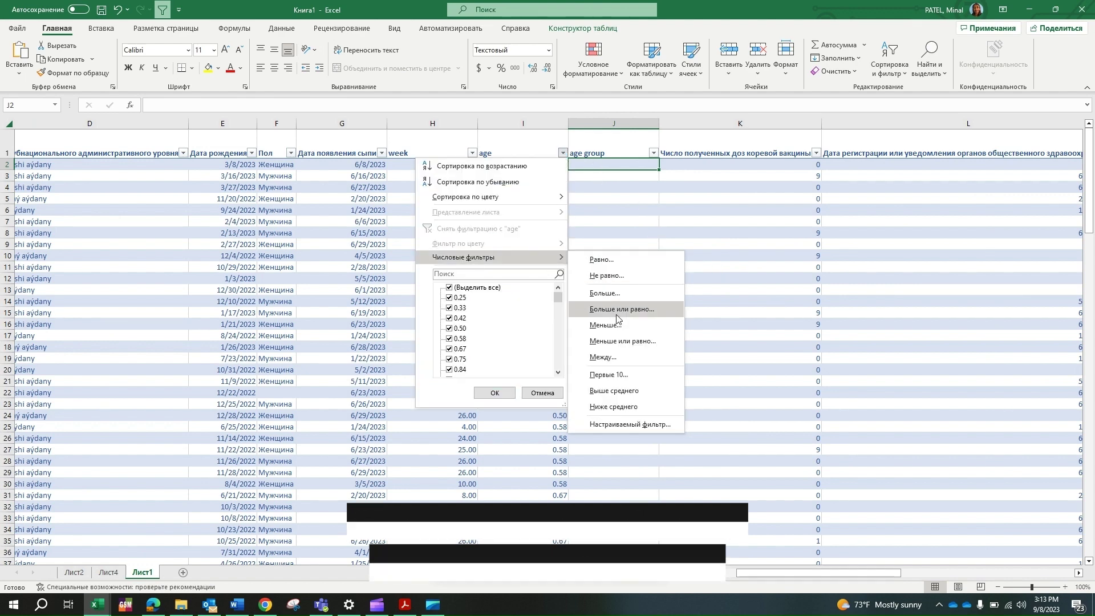
{"action": "left_click", "coordinate": [657, 357]}
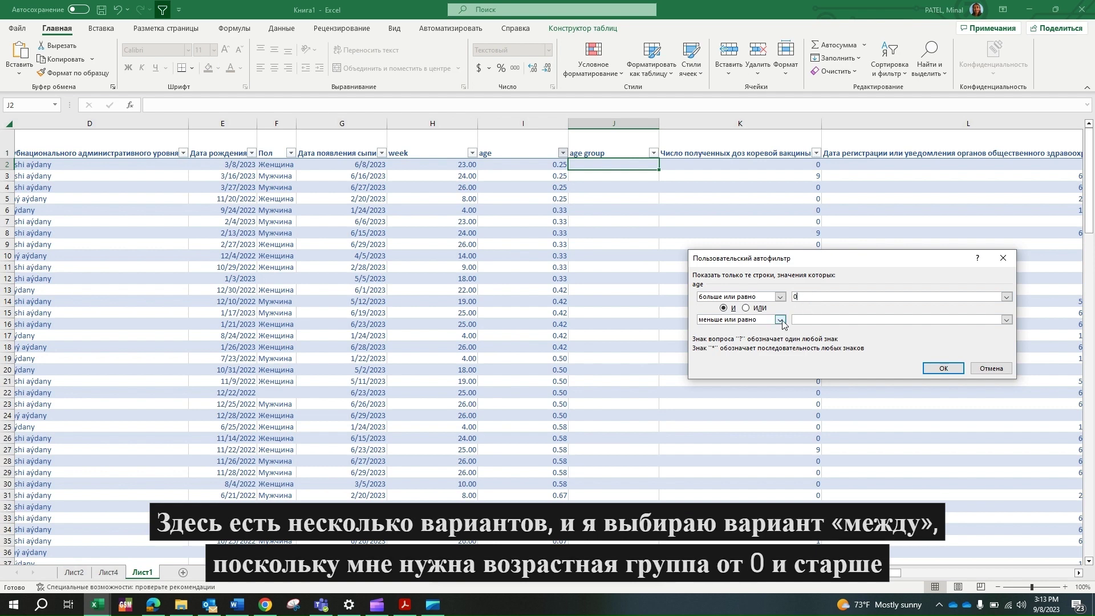
{"action": "left_click", "coordinate": [782, 320]}
{"action": "left_click", "coordinate": [757, 371]}
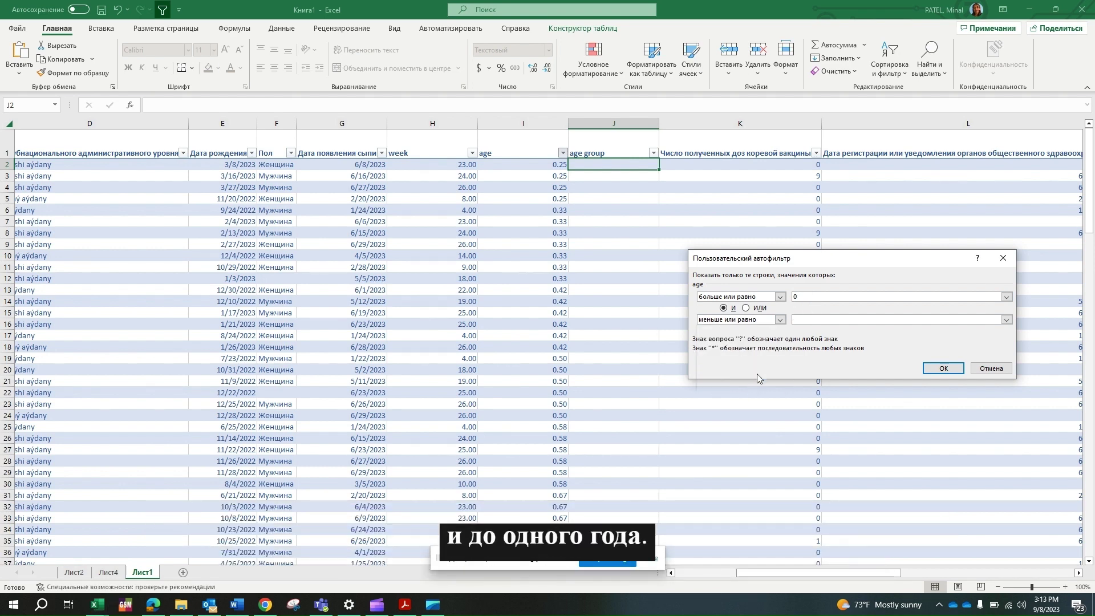
{"action": "left_click", "coordinate": [836, 318]}
{"action": "type", "text": "1"}
{"action": "left_click", "coordinate": [931, 369]}
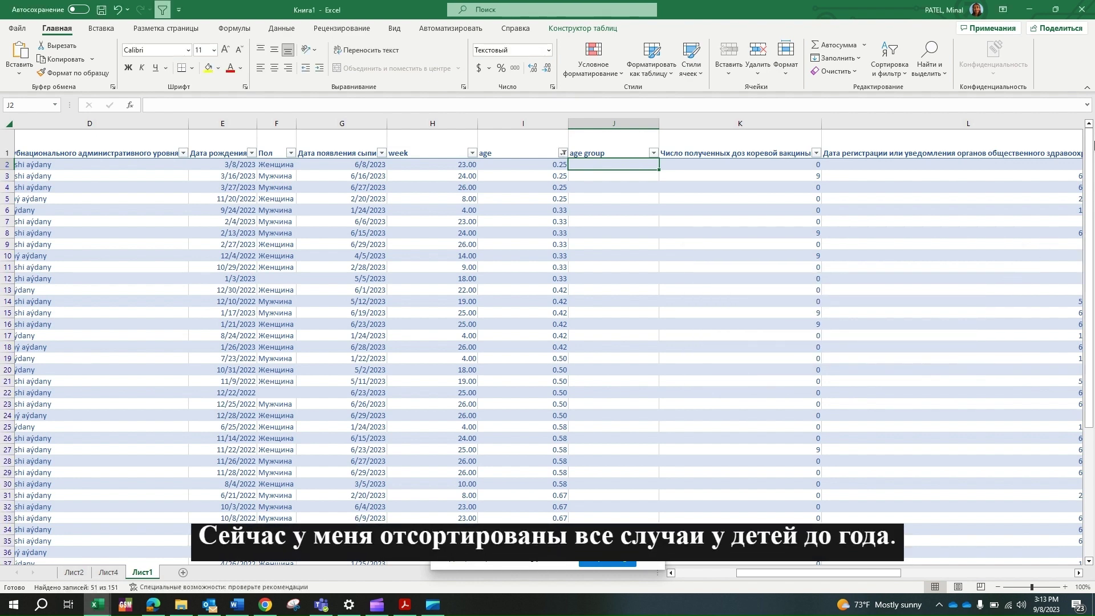
- Enter "<1 year" in the first filtered row of the age group column, cell J2
{"action": "left_click_drag", "start_coordinate": [1089, 163], "coordinate": [1089, 129]}
{"action": "double_click", "coordinate": [638, 165]}
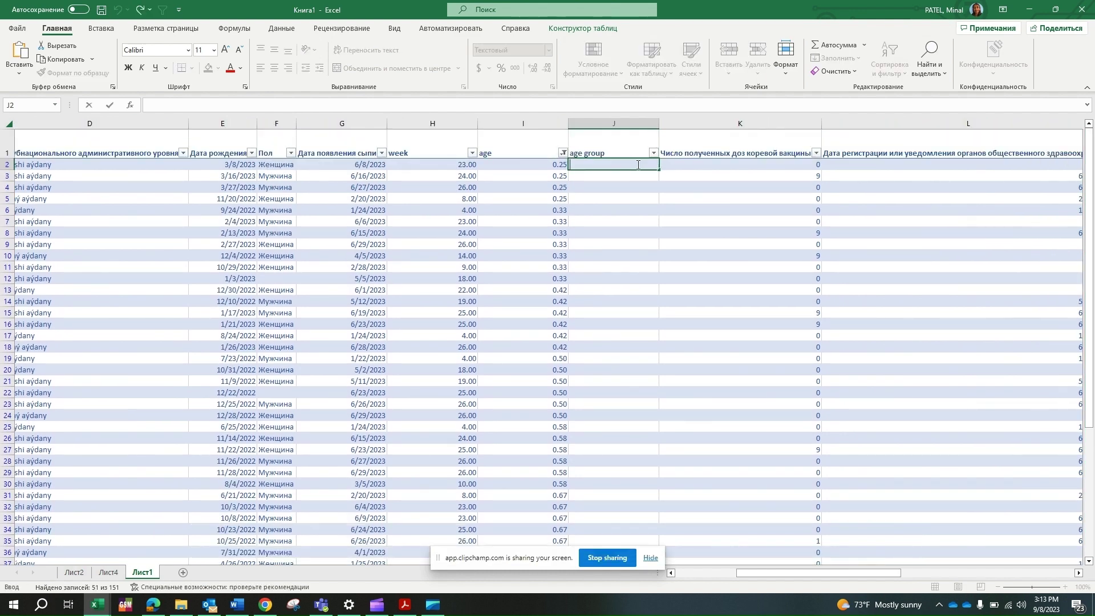
{"action": "type", "text": "<1"}
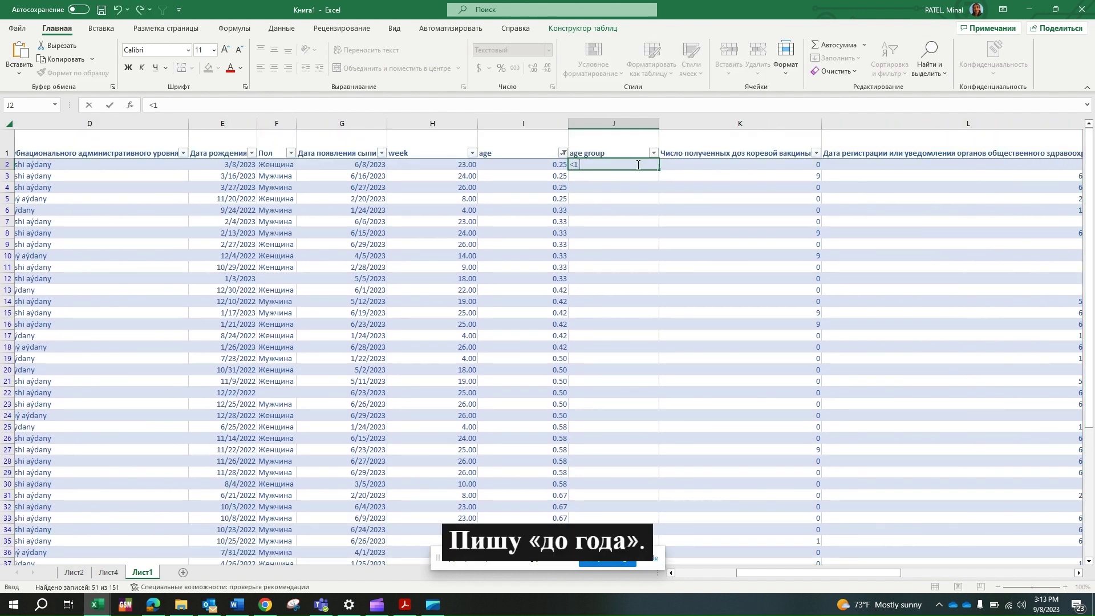
{"action": "type", "text": " year"}
{"action": "key", "text": "ctrl+Return"}
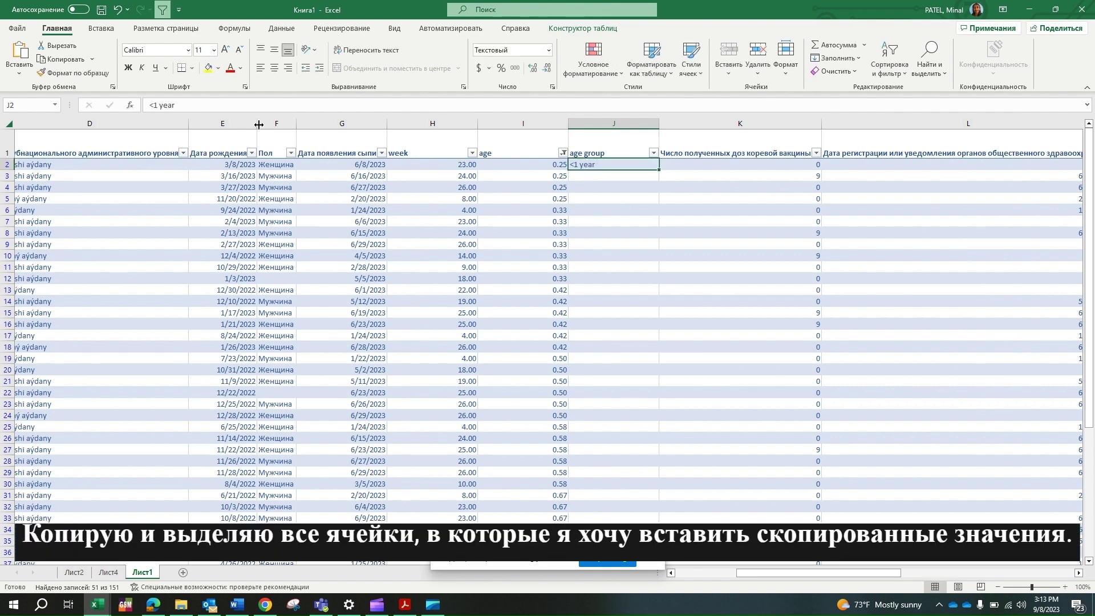
- Copy the "<1 year" label from J2 into the age group cells of all the other filtered rows
{"action": "left_click", "coordinate": [59, 59]}
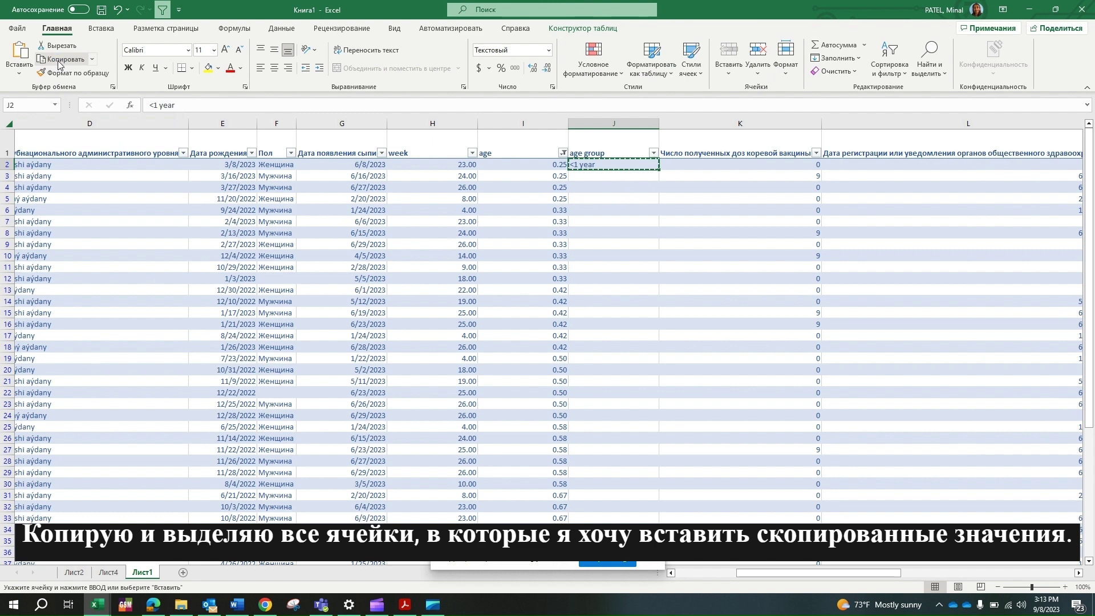
{"action": "left_click_drag", "start_coordinate": [586, 179], "coordinate": [601, 534]}
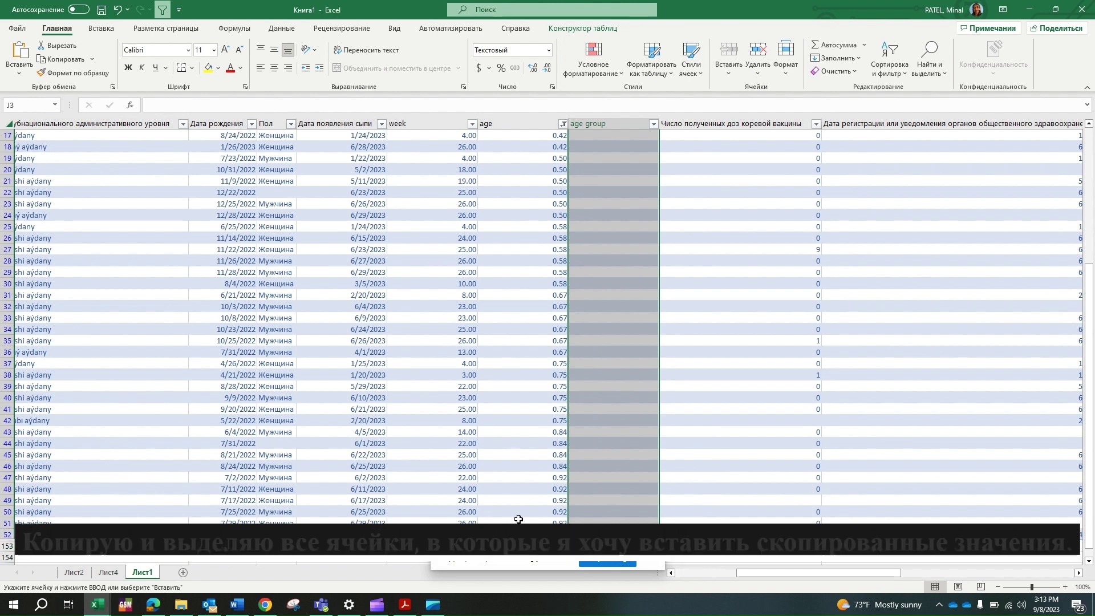
{"action": "key", "text": "ctrl+v"}
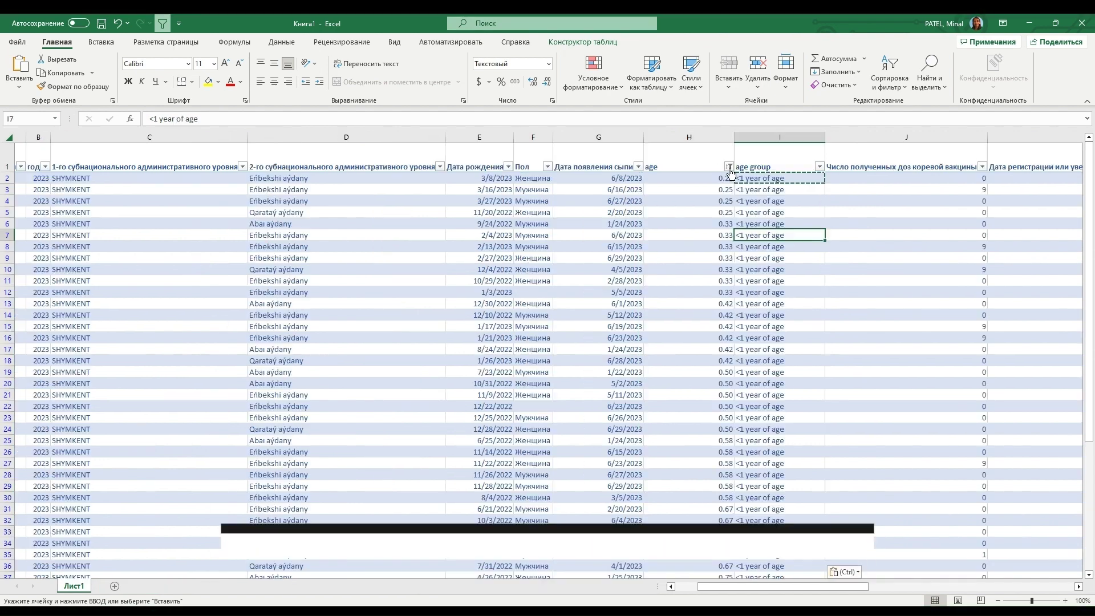
- Reopen the number filter options of the age column
{"action": "left_click", "coordinate": [729, 166]}
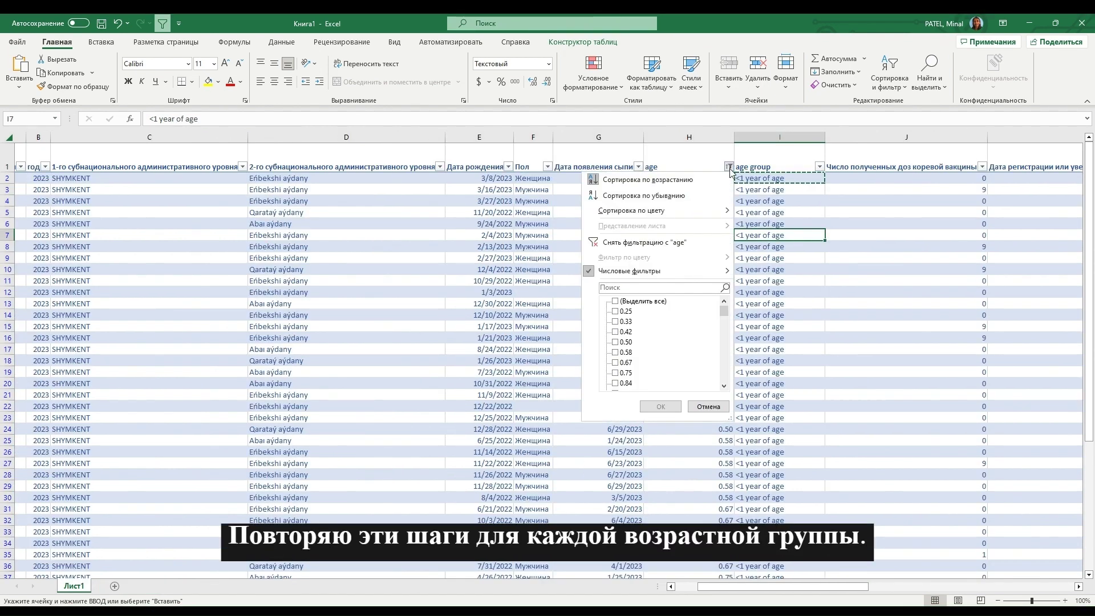
{"action": "mouse_move", "coordinate": [697, 268]}
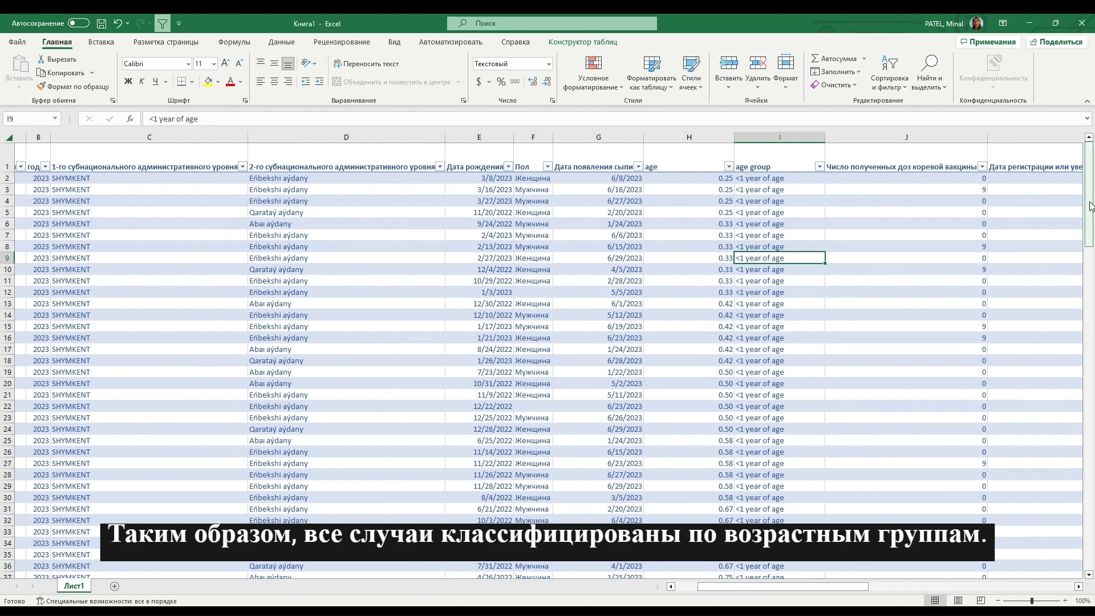
- Enter "Unknown age" as the age group in I150 and copy it to I151 and I152, the last rows without an age
{"action": "left_click_drag", "start_coordinate": [1089, 197], "coordinate": [1089, 536]}
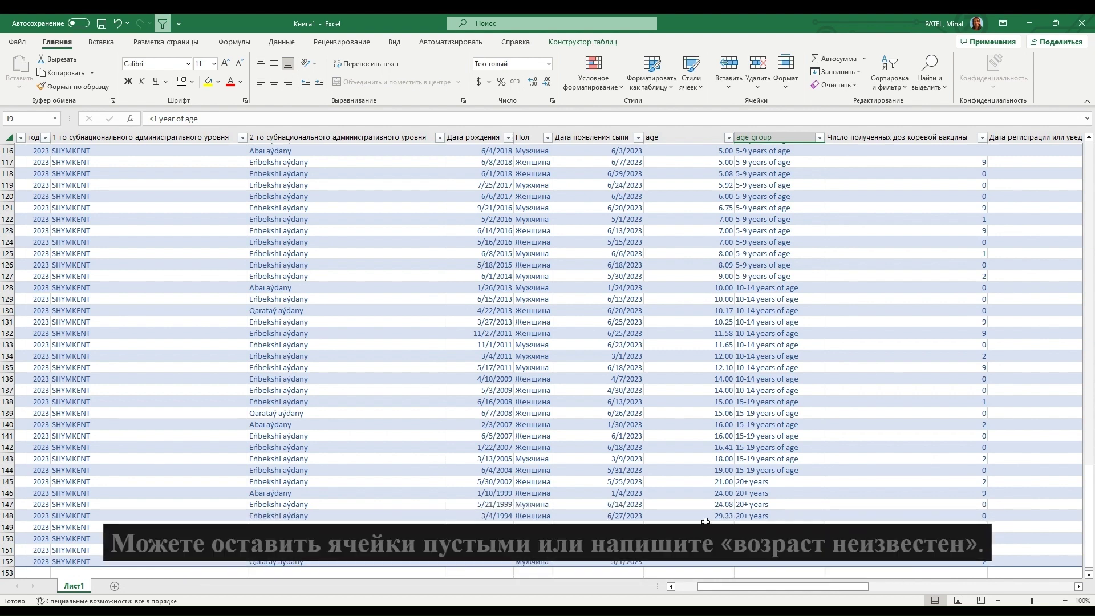
{"action": "left_click", "coordinate": [779, 538]}
{"action": "type", "text": "Unknown age"}
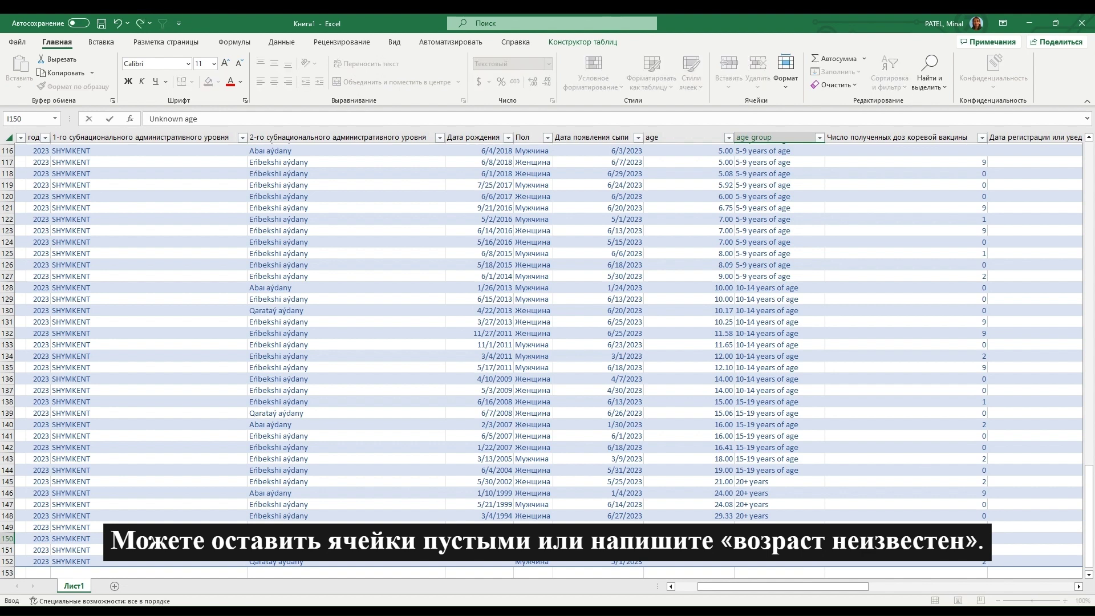
{"action": "key", "text": "ctrl+Return"}
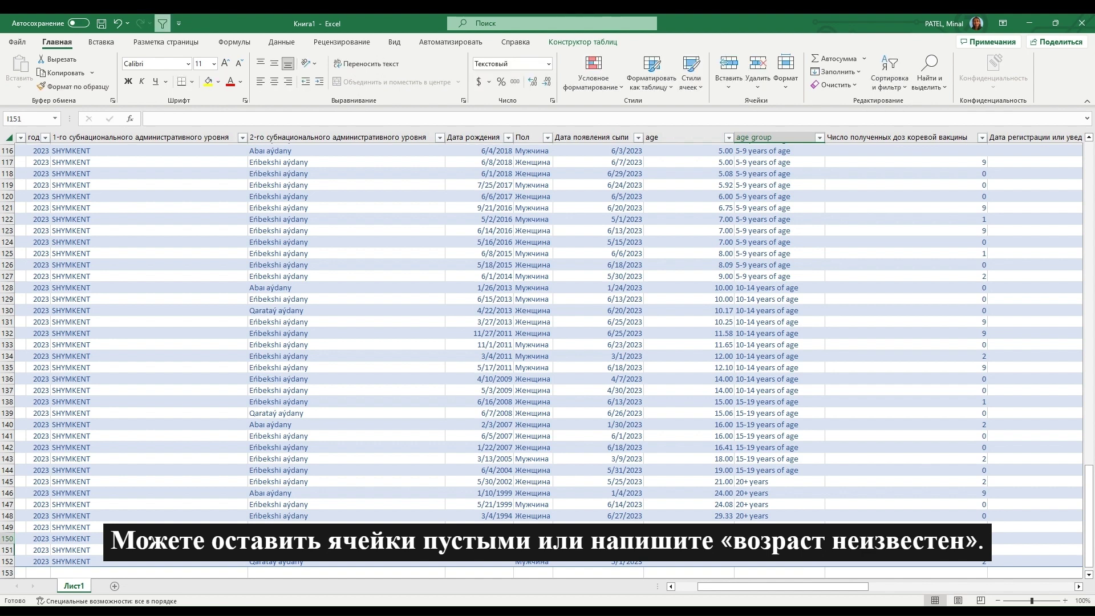
{"action": "key", "text": "ctrl+c"}
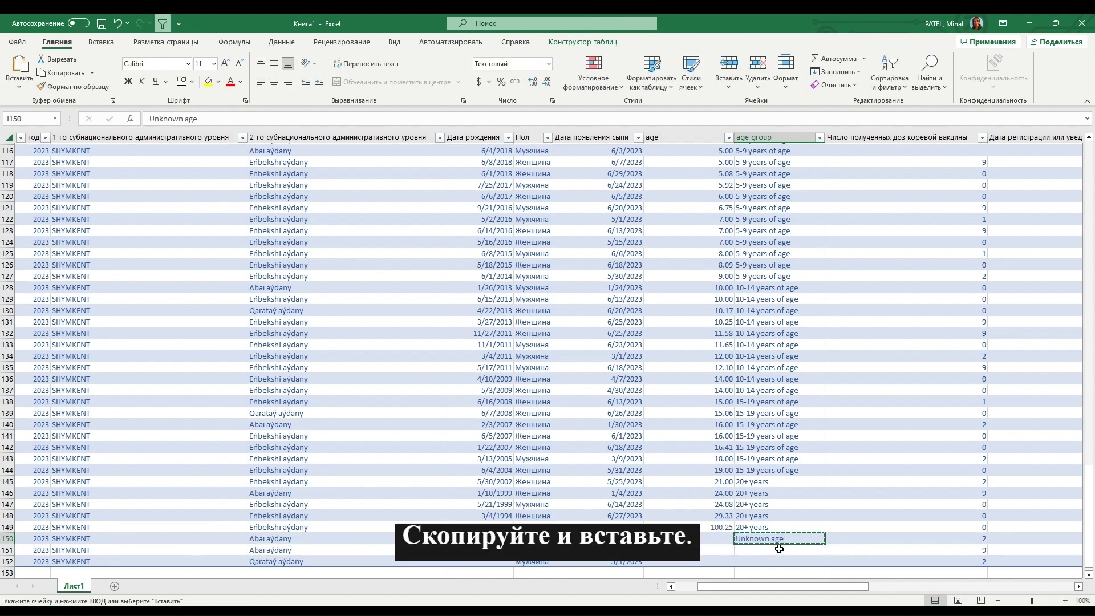
{"action": "left_click_drag", "start_coordinate": [777, 552], "coordinate": [775, 561]}
{"action": "key", "text": "ctrl+v"}
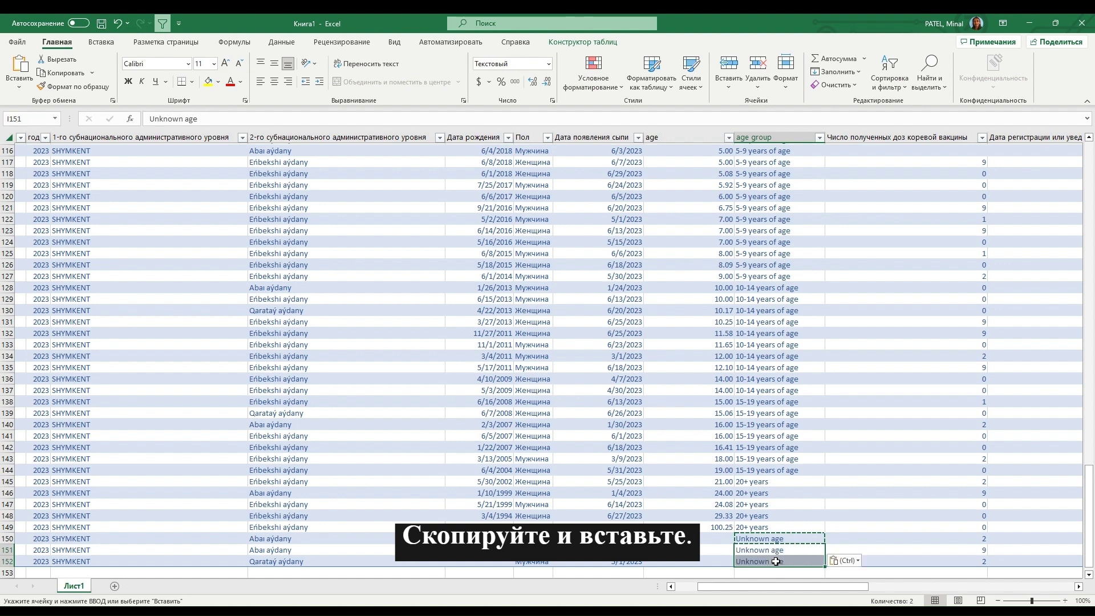
{"action": "left_click", "coordinate": [835, 470]}
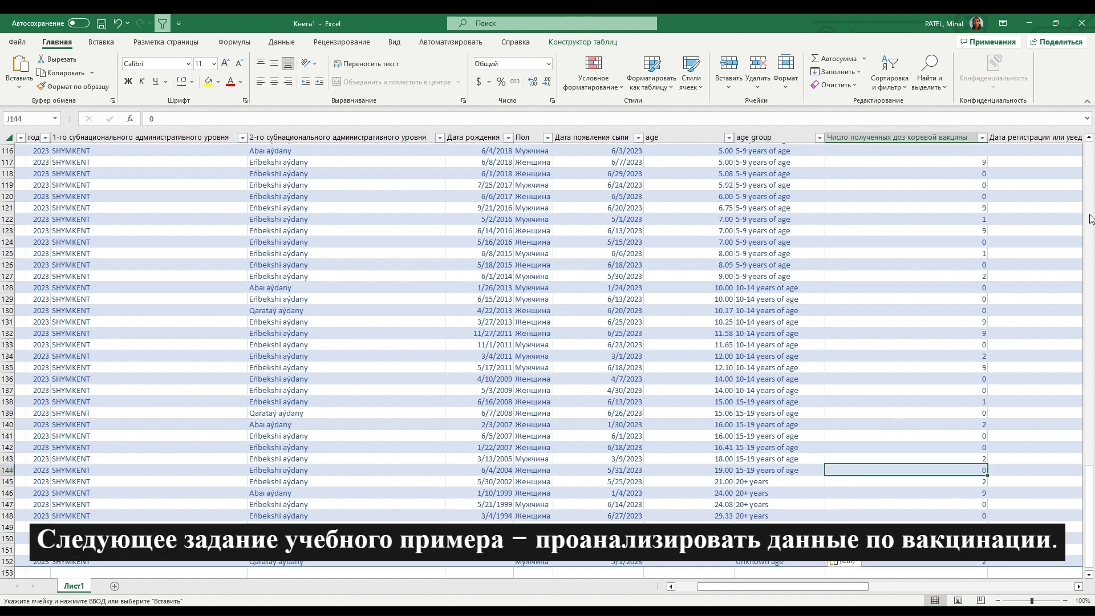
- Create a pivot table from the whole case table (Таблица1) on a new worksheet
{"action": "left_click_drag", "start_coordinate": [1090, 469], "coordinate": [1089, 162]}
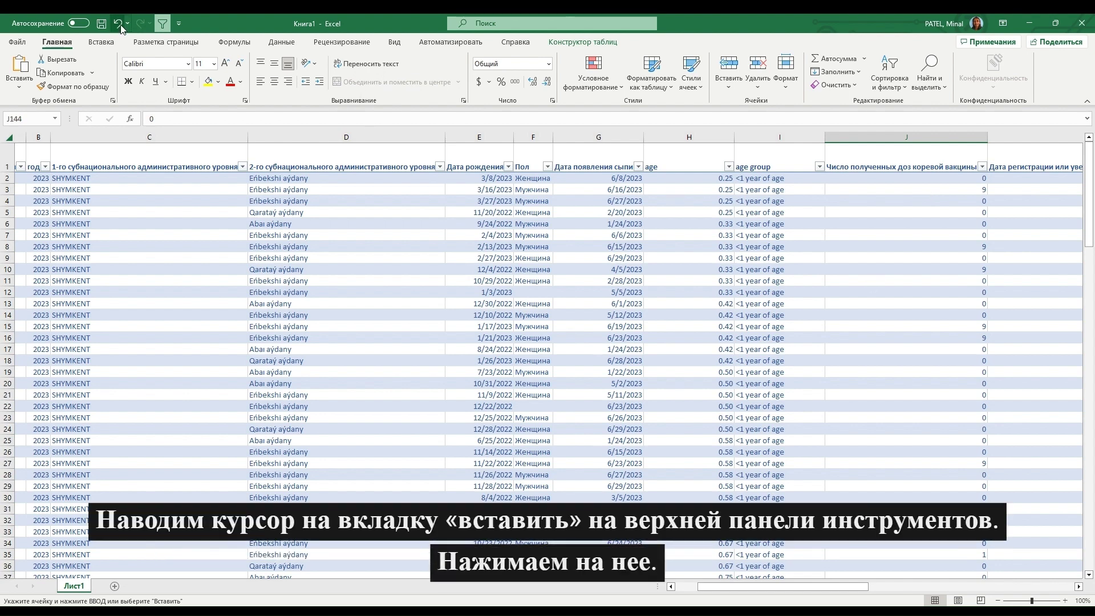
{"action": "left_click", "coordinate": [111, 42]}
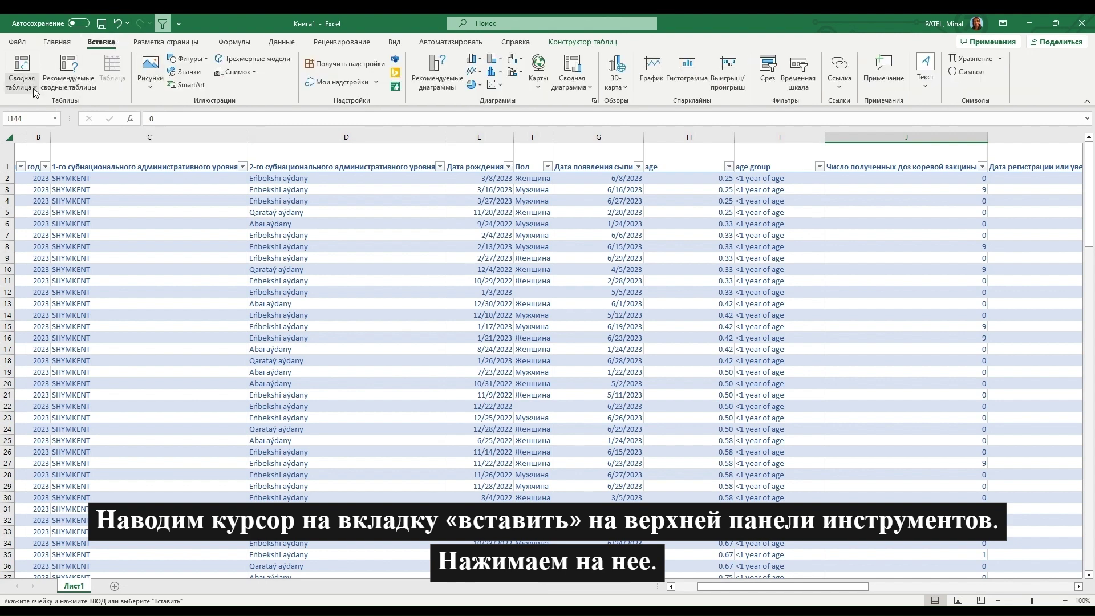
{"action": "left_click", "coordinate": [29, 69]}
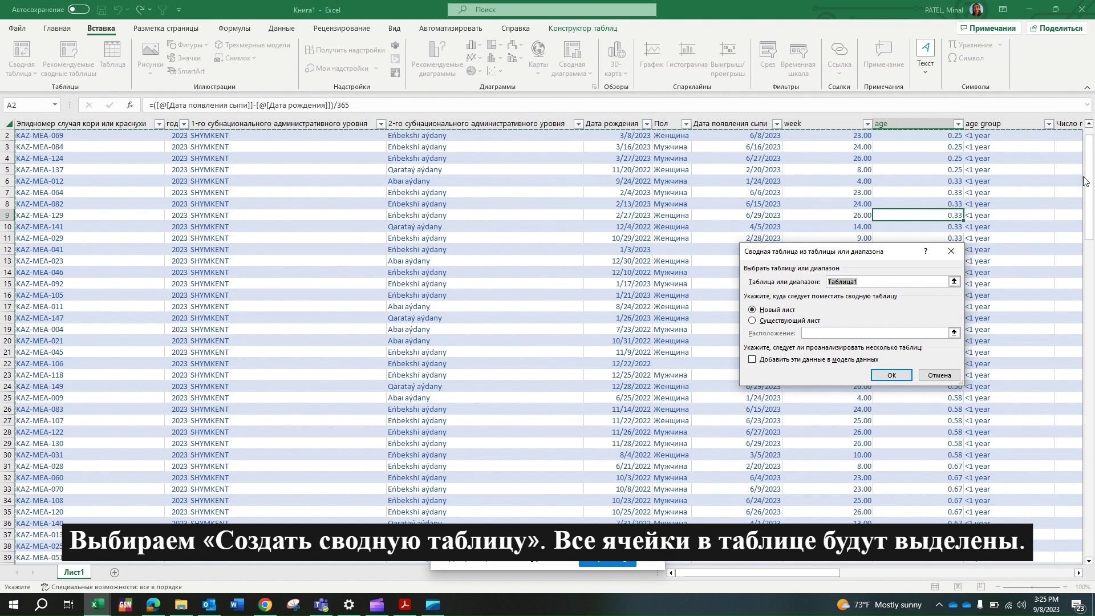
{"action": "left_click", "coordinate": [891, 376]}
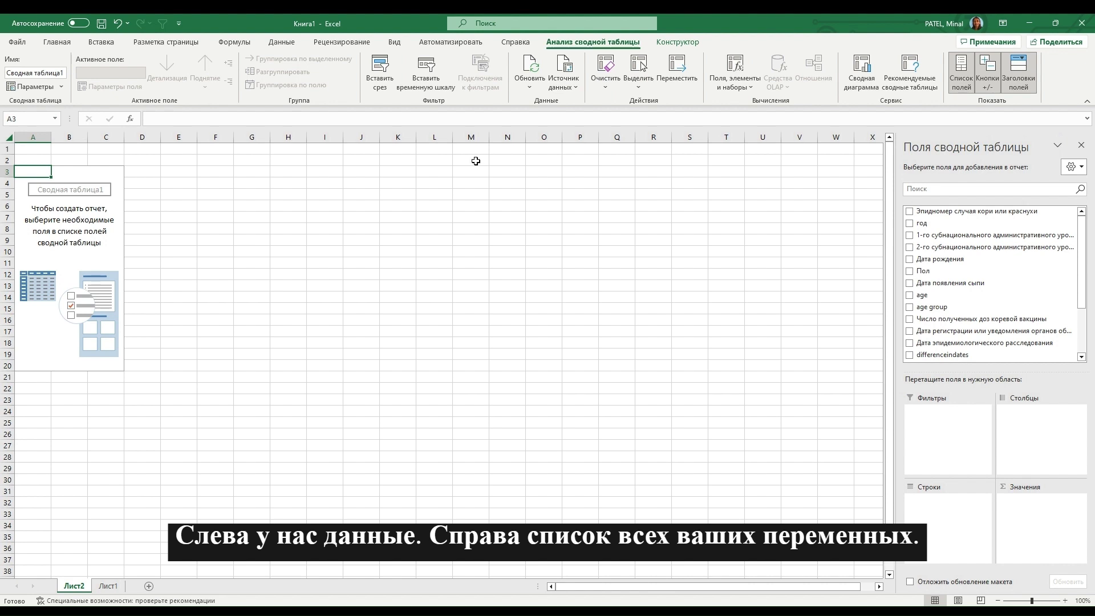
- Put the measles vaccine doses received field in the pivot table's rows and the case epid number in its values as a count
{"action": "left_click_drag", "start_coordinate": [1082, 235], "coordinate": [1081, 280]}
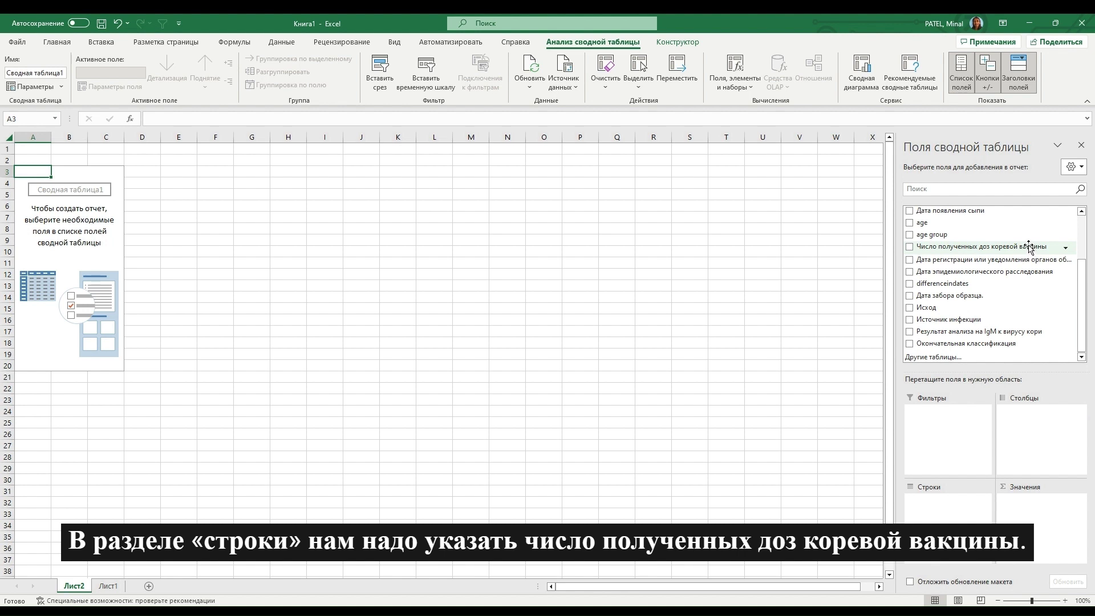
{"action": "left_click_drag", "start_coordinate": [1032, 251], "coordinate": [947, 522]}
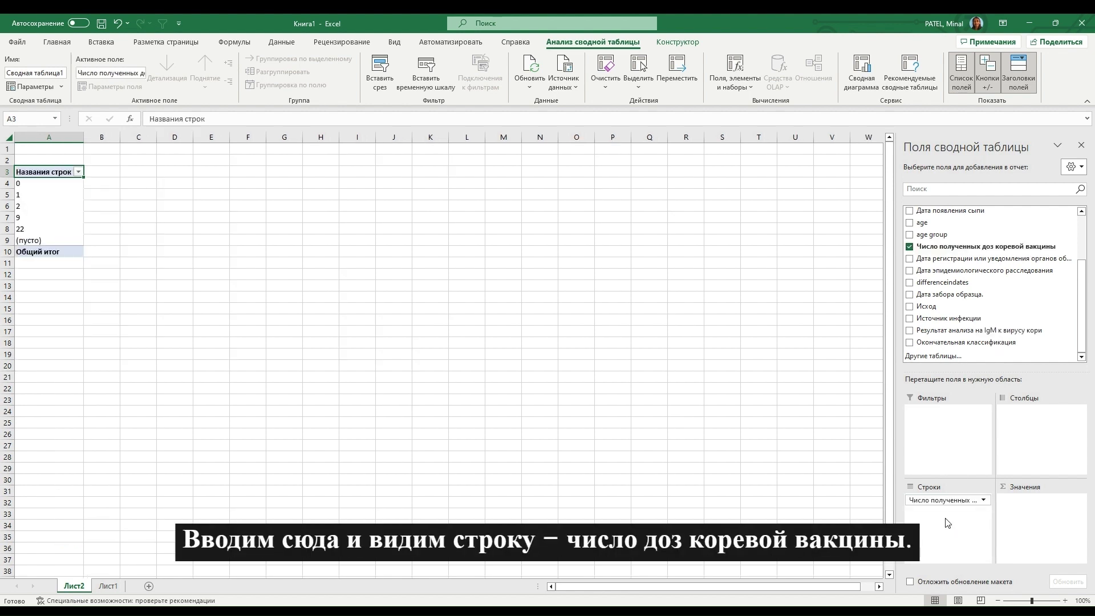
{"action": "left_click_drag", "start_coordinate": [1084, 297], "coordinate": [1083, 248]}
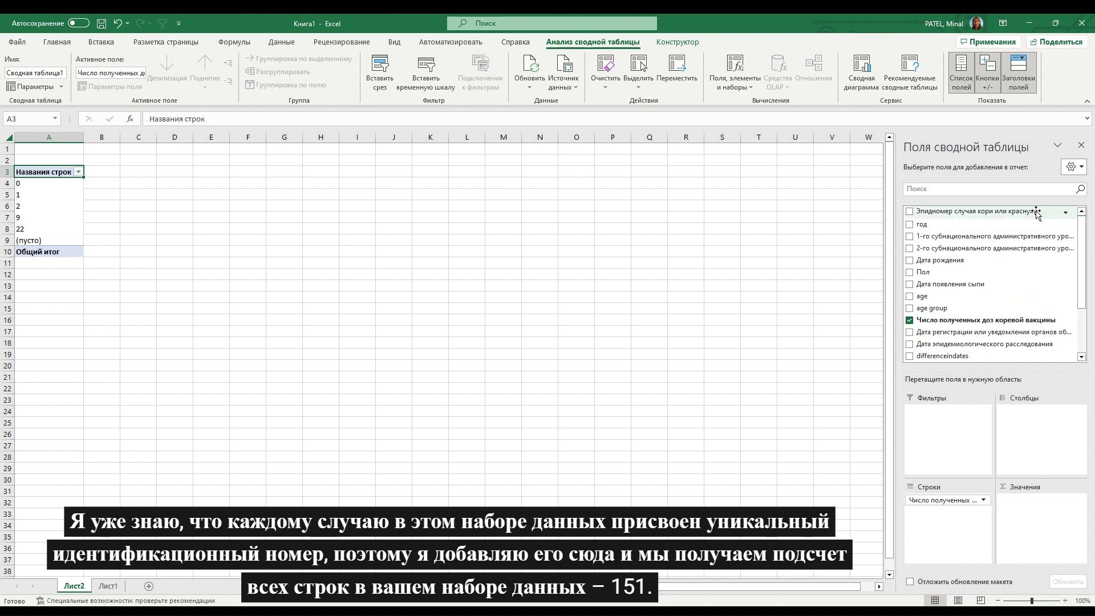
{"action": "left_click_drag", "start_coordinate": [1036, 213], "coordinate": [1052, 517]}
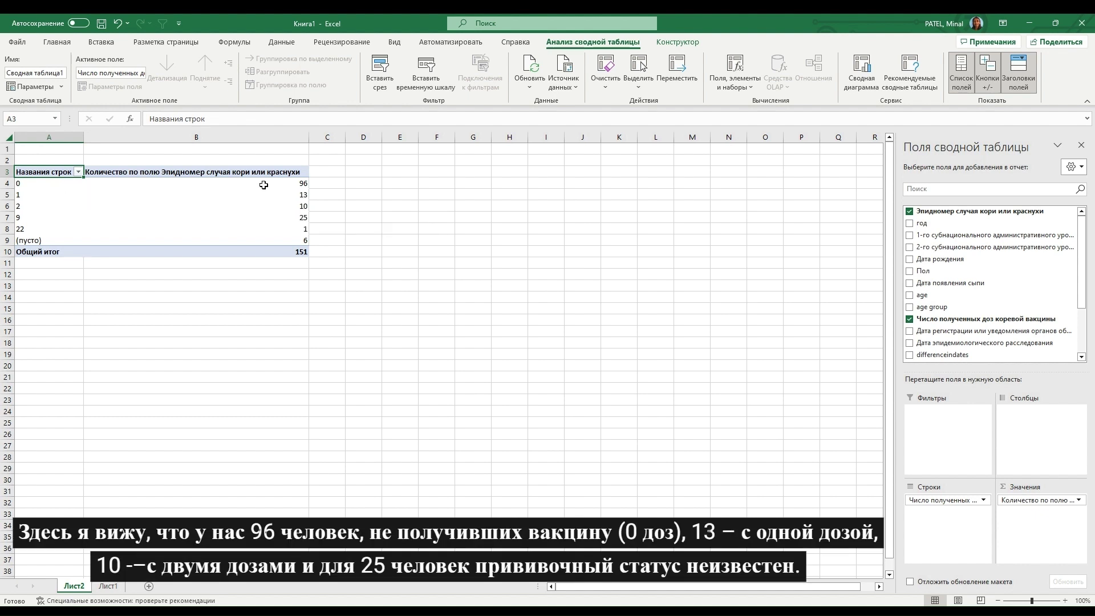
- Filter the measles vaccine doses received column of the case table on Лист1 to show only the value 22
{"action": "mouse_move", "coordinate": [122, 184]}
{"action": "mouse_move", "coordinate": [57, 196]}
{"action": "mouse_move", "coordinate": [205, 232]}
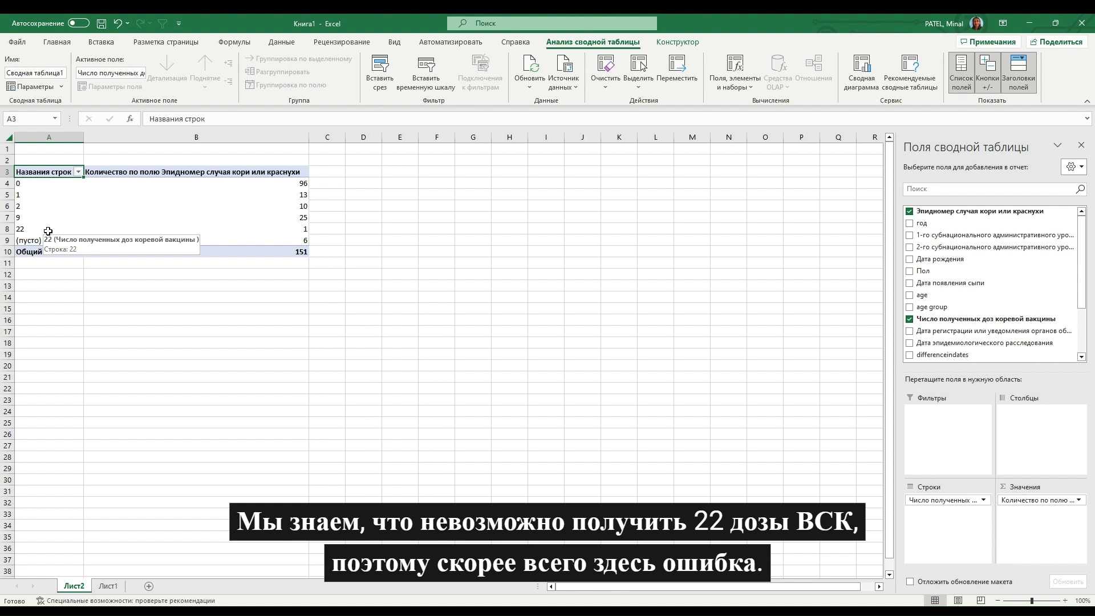
{"action": "left_click", "coordinate": [108, 586]}
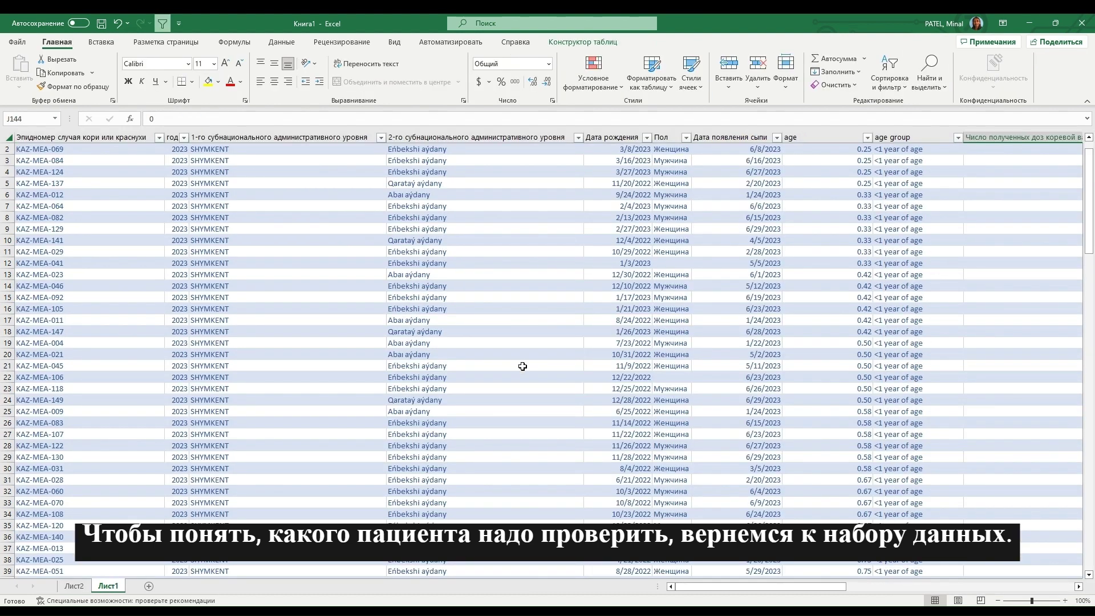
{"action": "scroll", "coordinate": [523, 366], "scroll_direction": "right", "scroll_amount": 3}
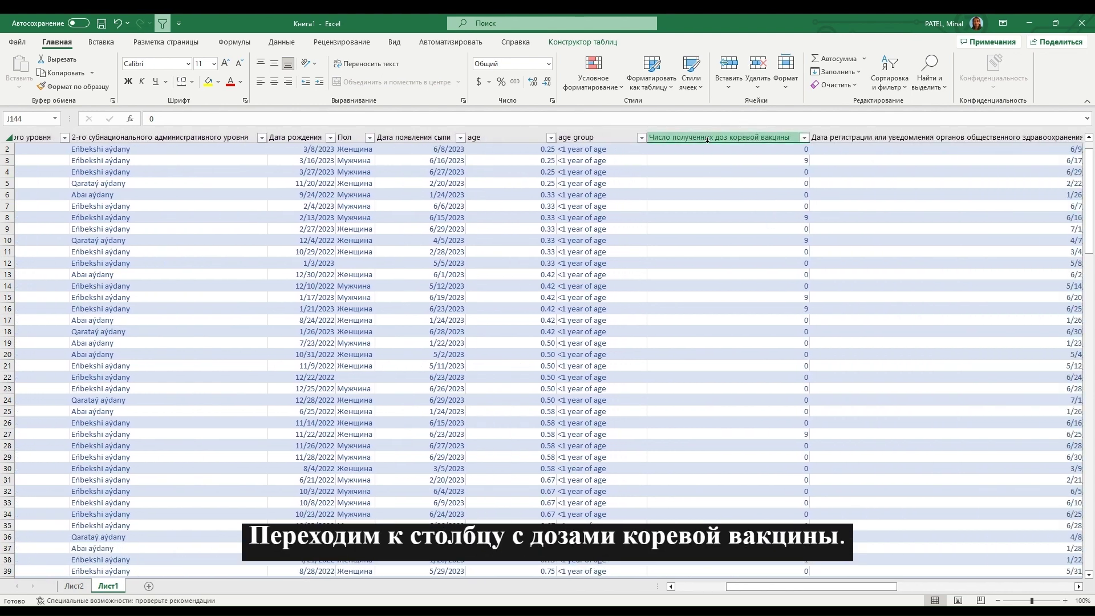
{"action": "left_click", "coordinate": [804, 138]}
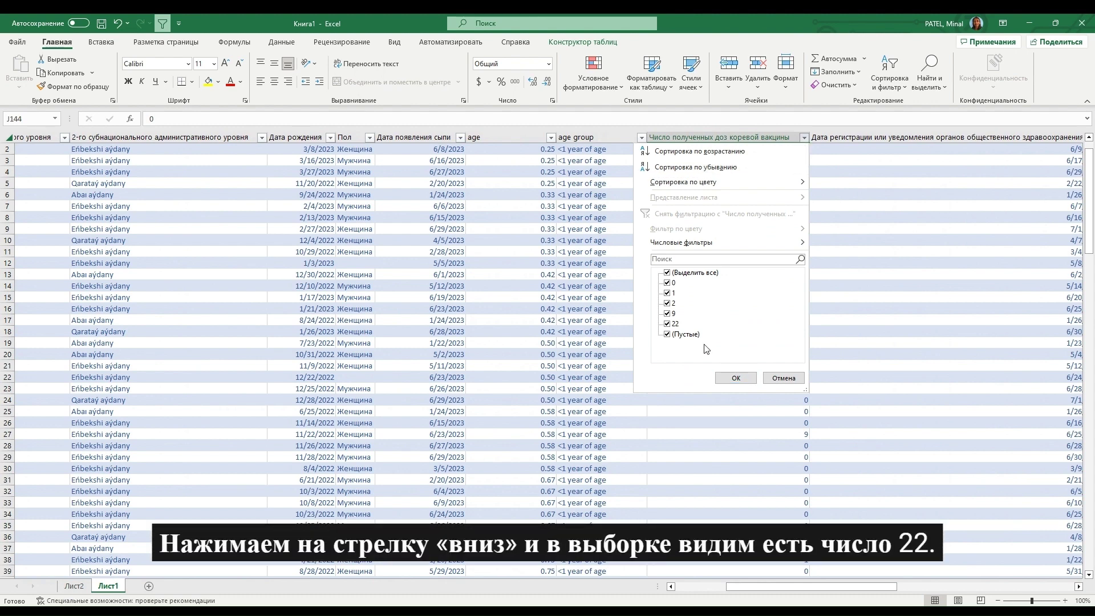
{"action": "left_click", "coordinate": [668, 275]}
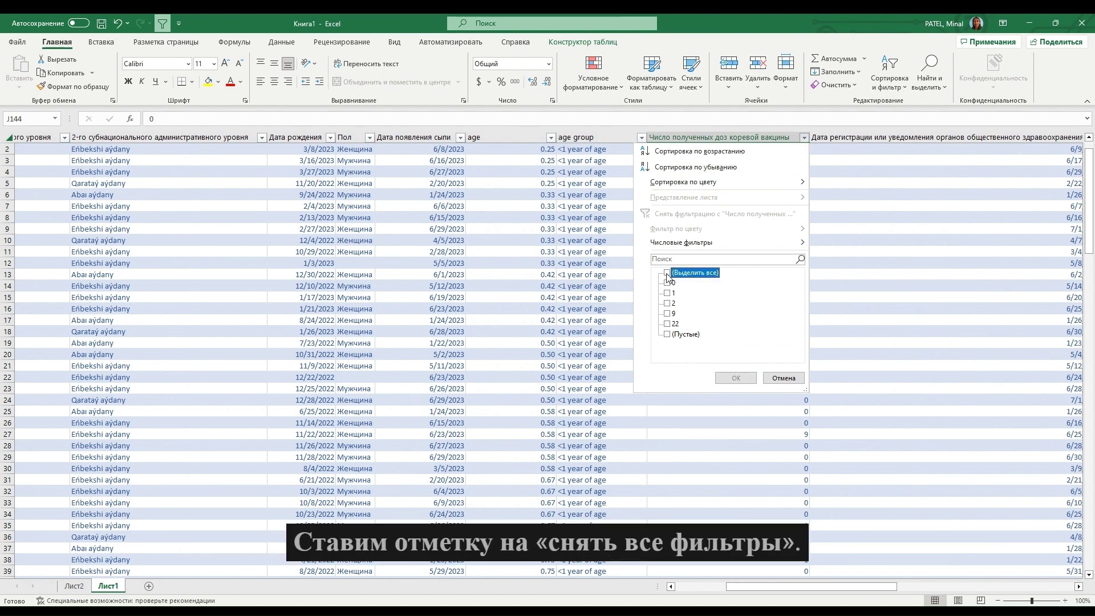
{"action": "left_click", "coordinate": [667, 324]}
{"action": "left_click", "coordinate": [735, 378]}
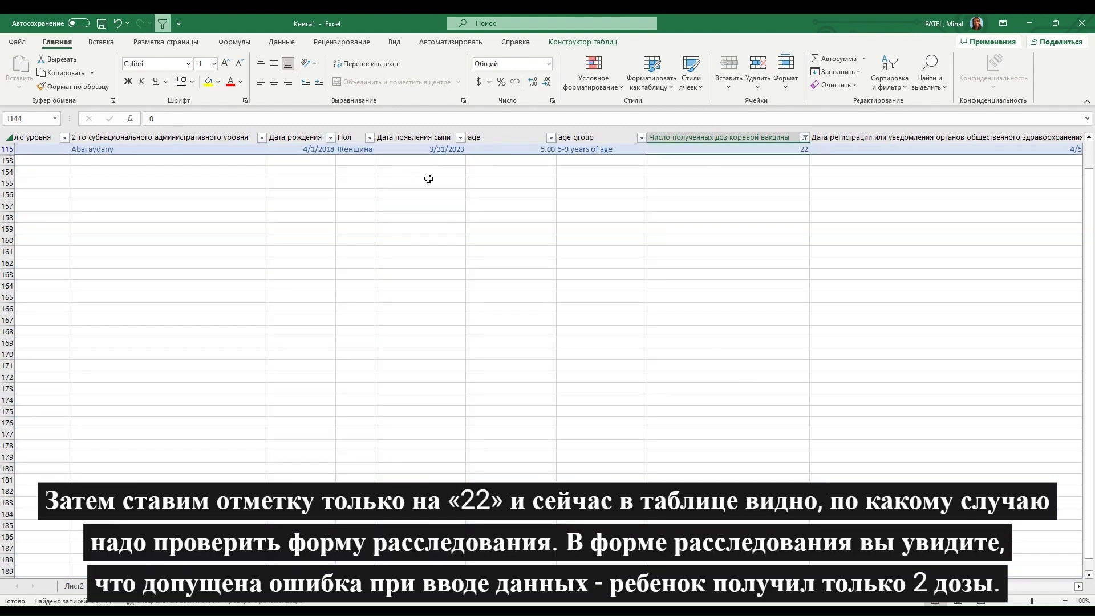
- Correct the number of measles vaccine doses received in J115, the only filtered case, to 2
{"action": "scroll", "coordinate": [547, 342], "scroll_direction": "left", "scroll_amount": 3}
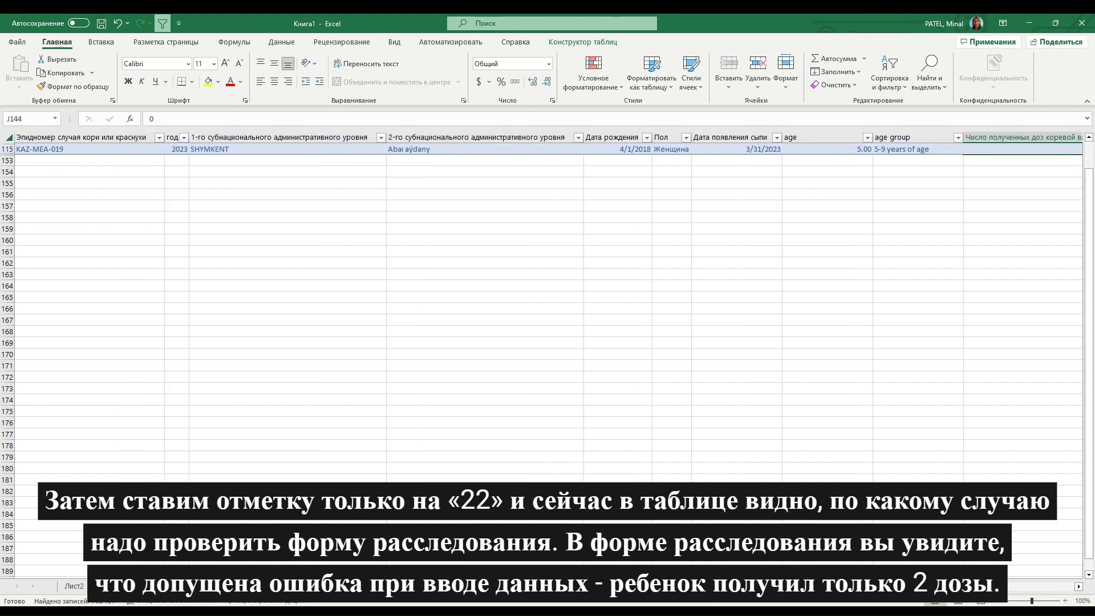
{"action": "scroll", "coordinate": [781, 600], "scroll_direction": "right", "scroll_amount": 3}
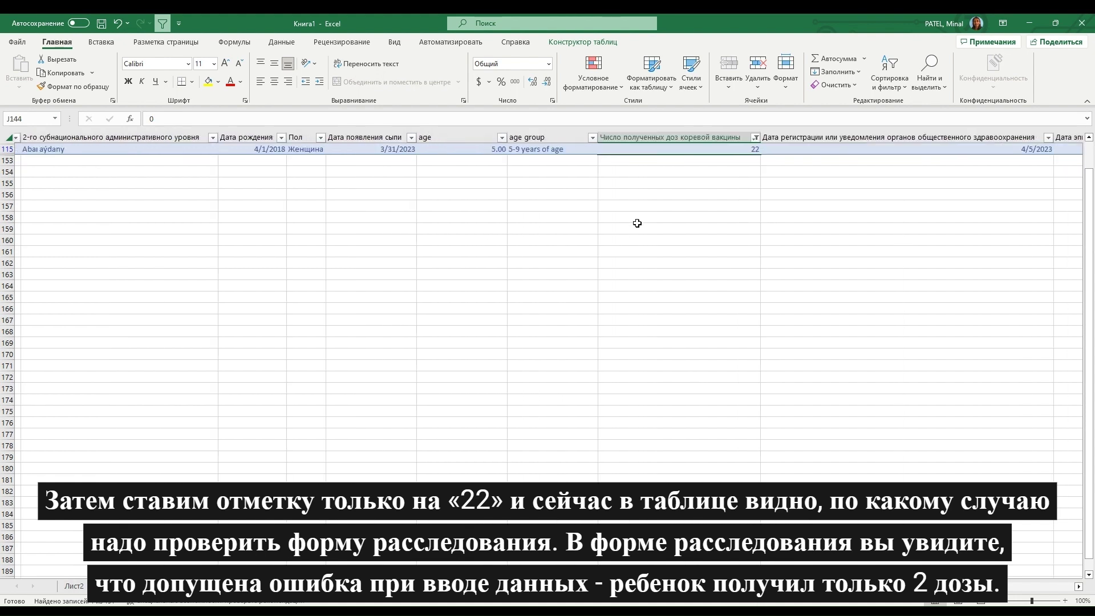
{"action": "left_click", "coordinate": [725, 149]}
{"action": "type", "text": "2"}
{"action": "key", "text": "Return"}
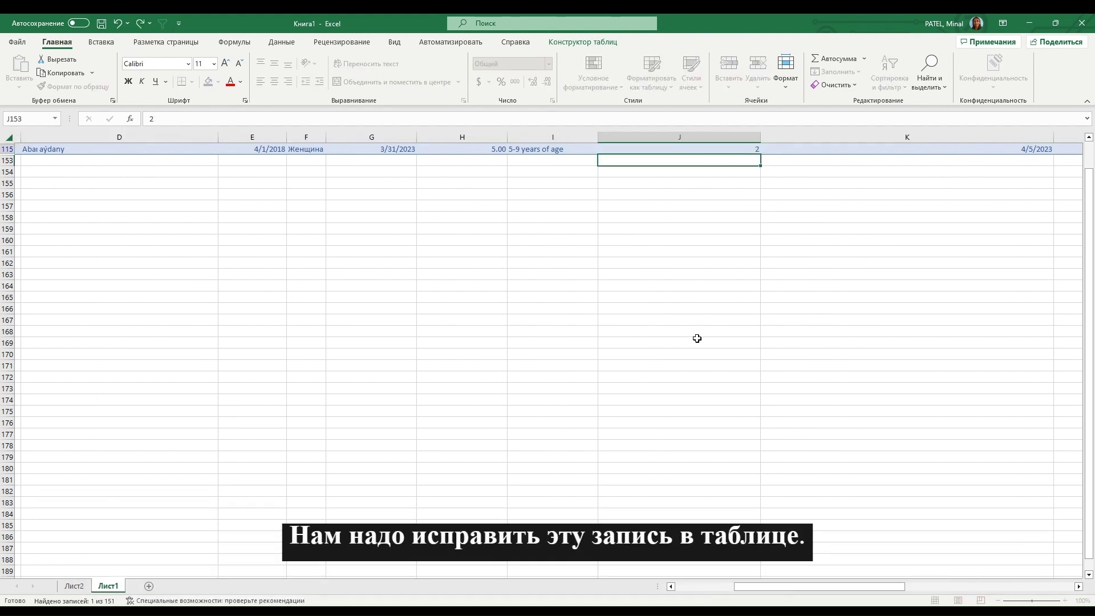
- Clear the filter from the case table so that all cases are listed again
{"action": "scroll", "coordinate": [759, 215], "scroll_direction": "up", "scroll_amount": 1}
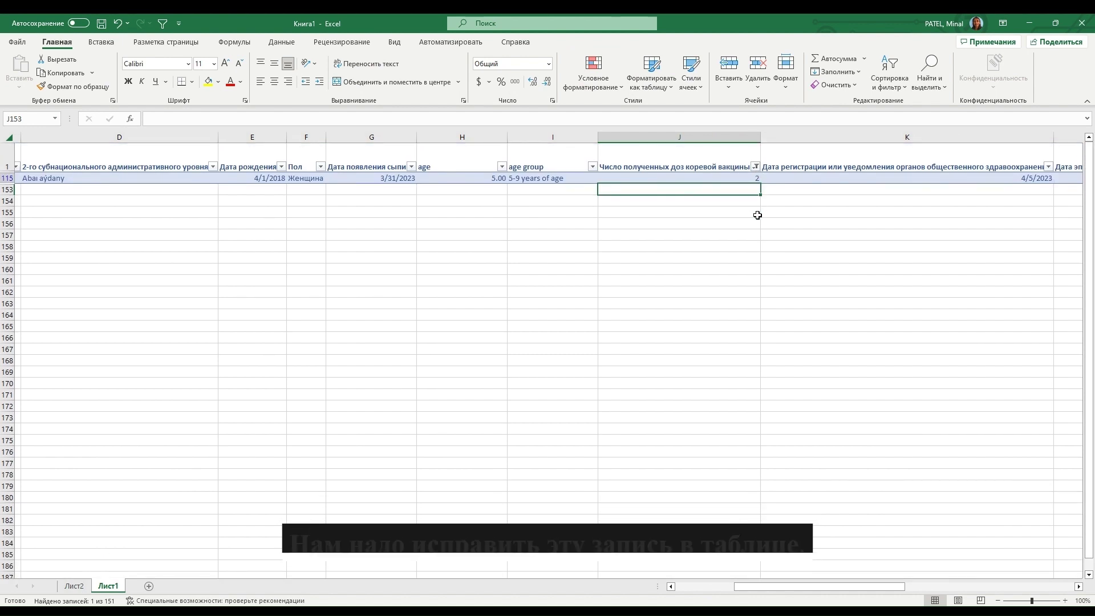
{"action": "left_click", "coordinate": [903, 72]}
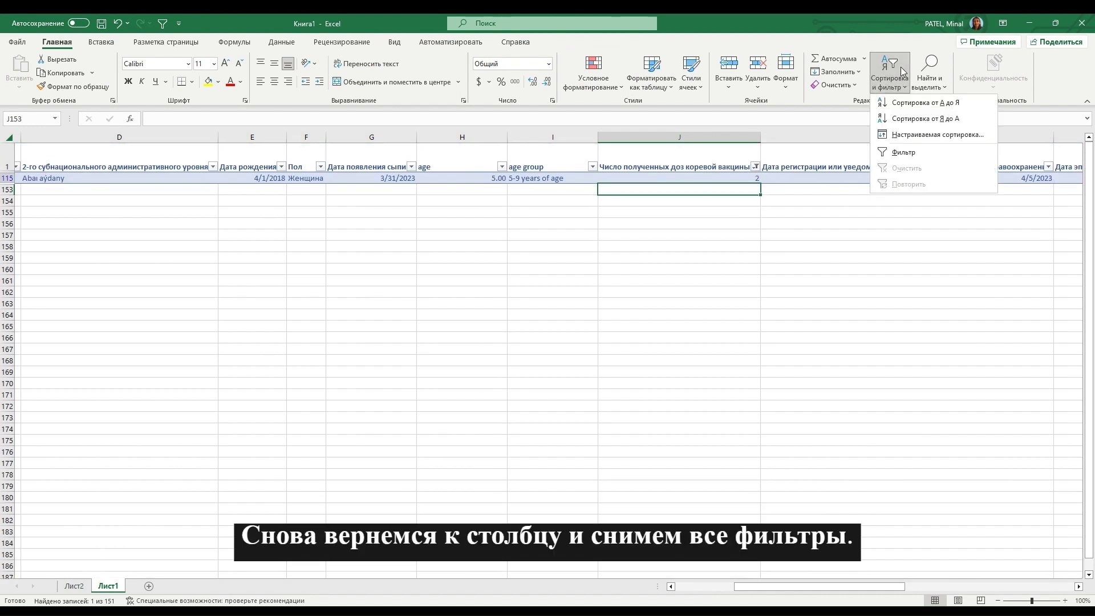
{"action": "left_click", "coordinate": [714, 170]}
{"action": "left_click", "coordinate": [714, 179]}
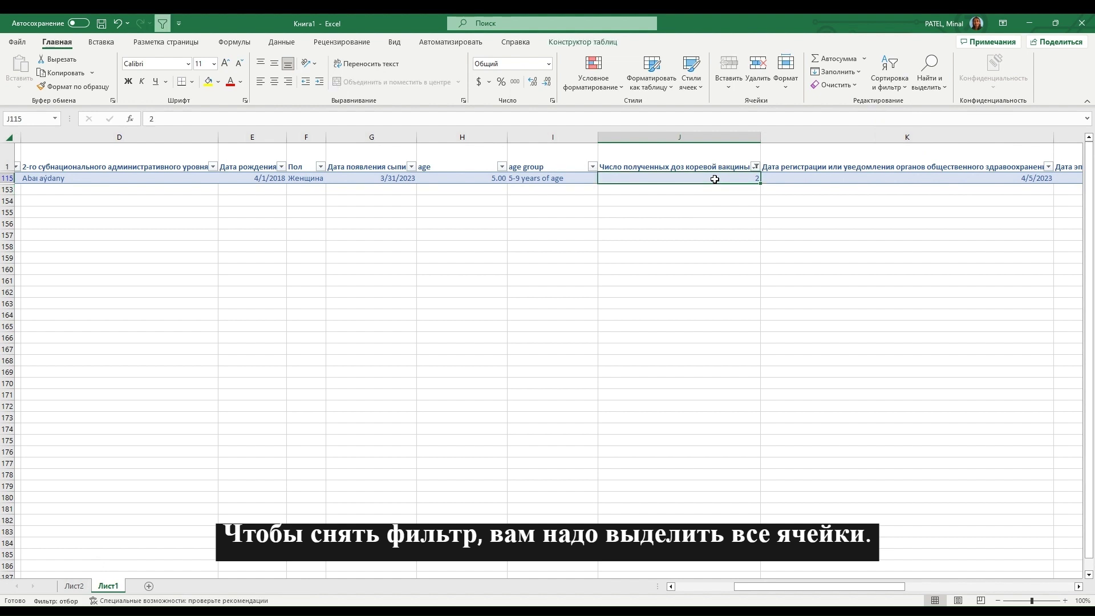
{"action": "left_click", "coordinate": [895, 79]}
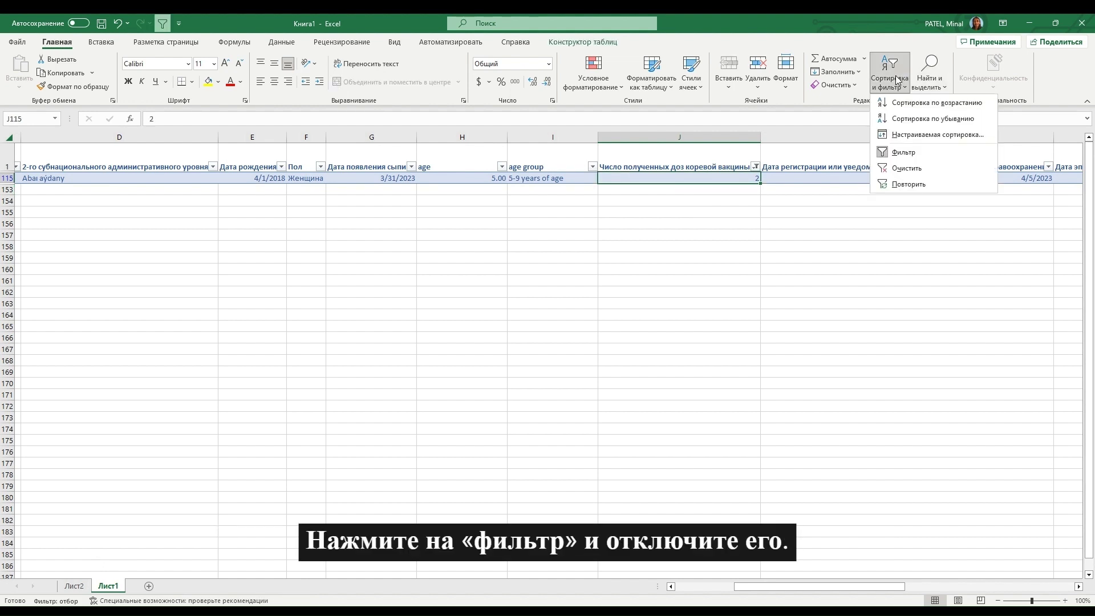
{"action": "left_click", "coordinate": [928, 168]}
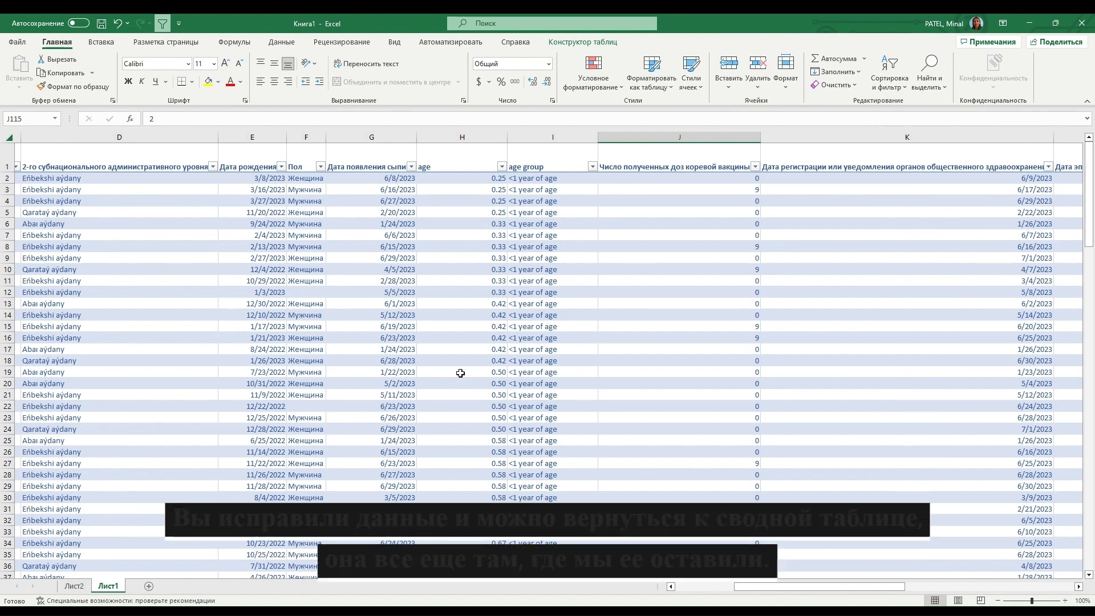
- Refresh the pivot table on Лист2 with the corrected case data
{"action": "left_click", "coordinate": [80, 587]}
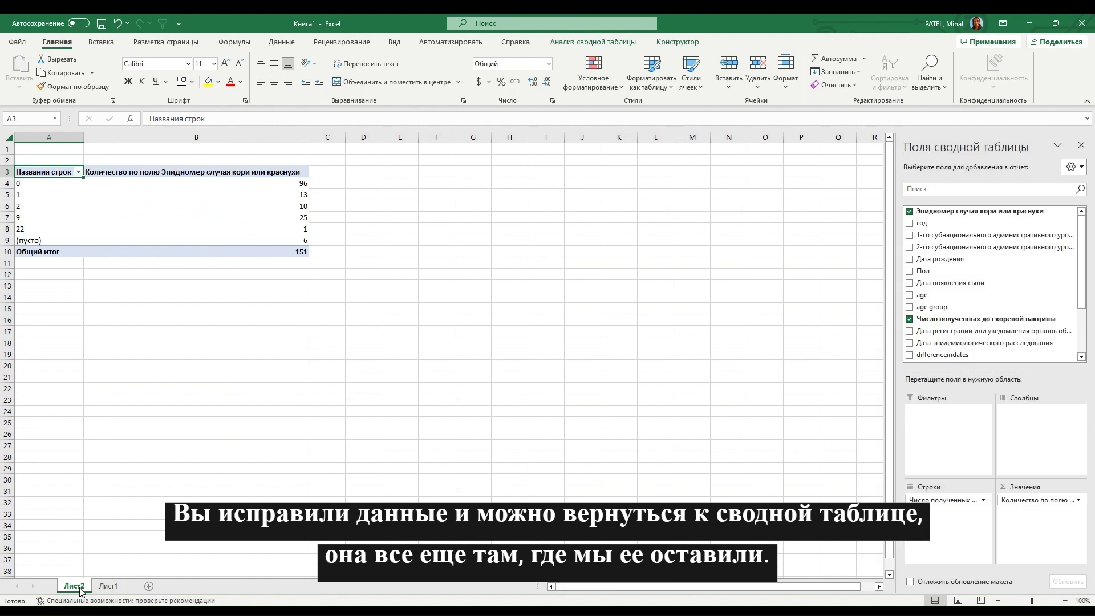
{"action": "left_click", "coordinate": [182, 221]}
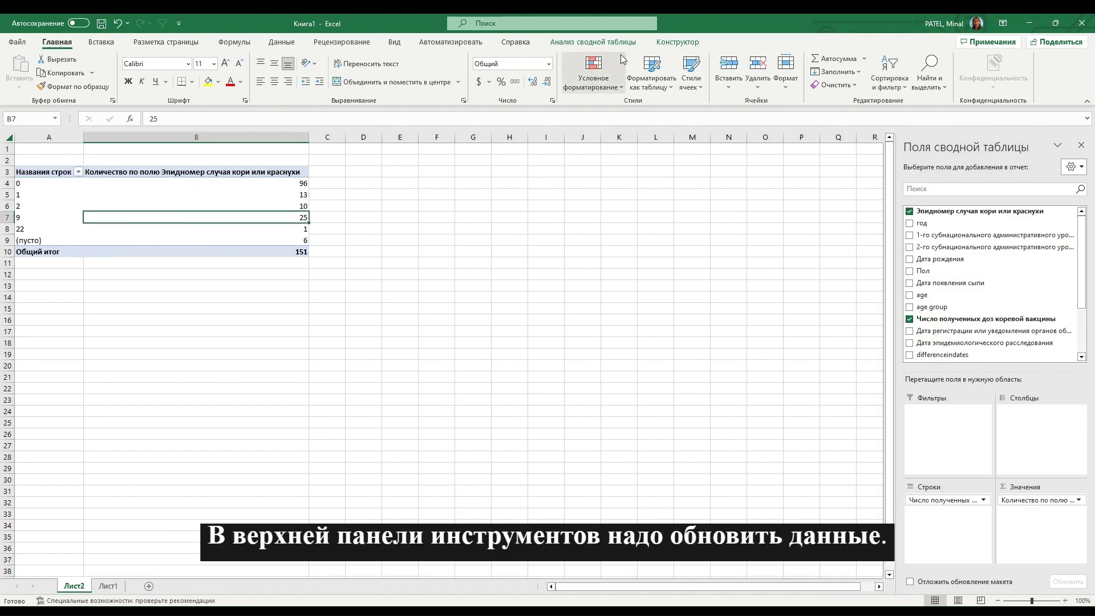
{"action": "left_click", "coordinate": [656, 44]}
{"action": "left_click", "coordinate": [629, 44]}
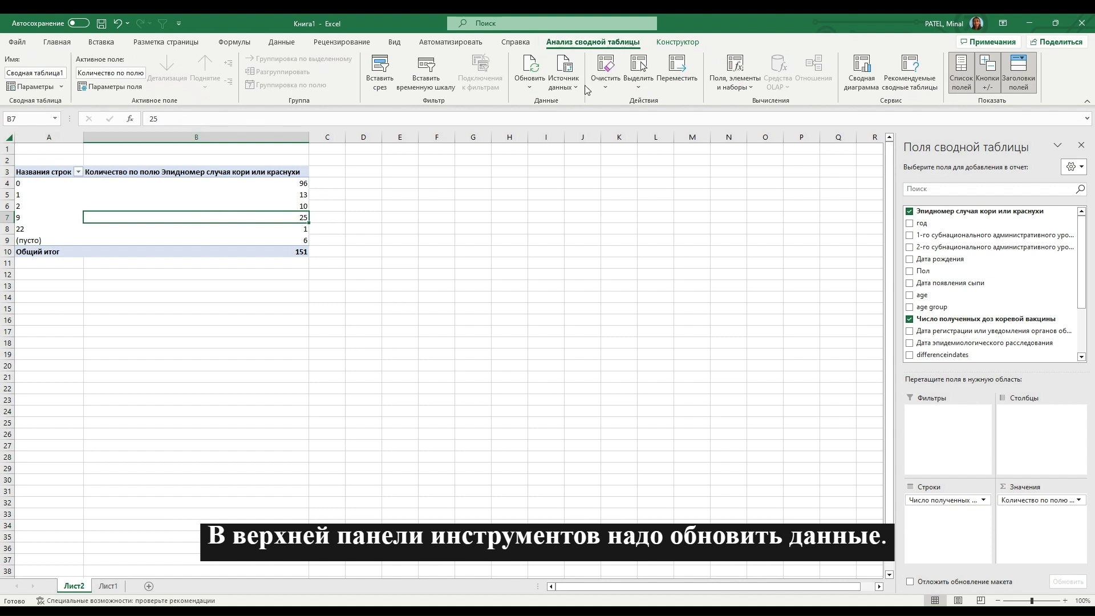
{"action": "left_click", "coordinate": [535, 80]}
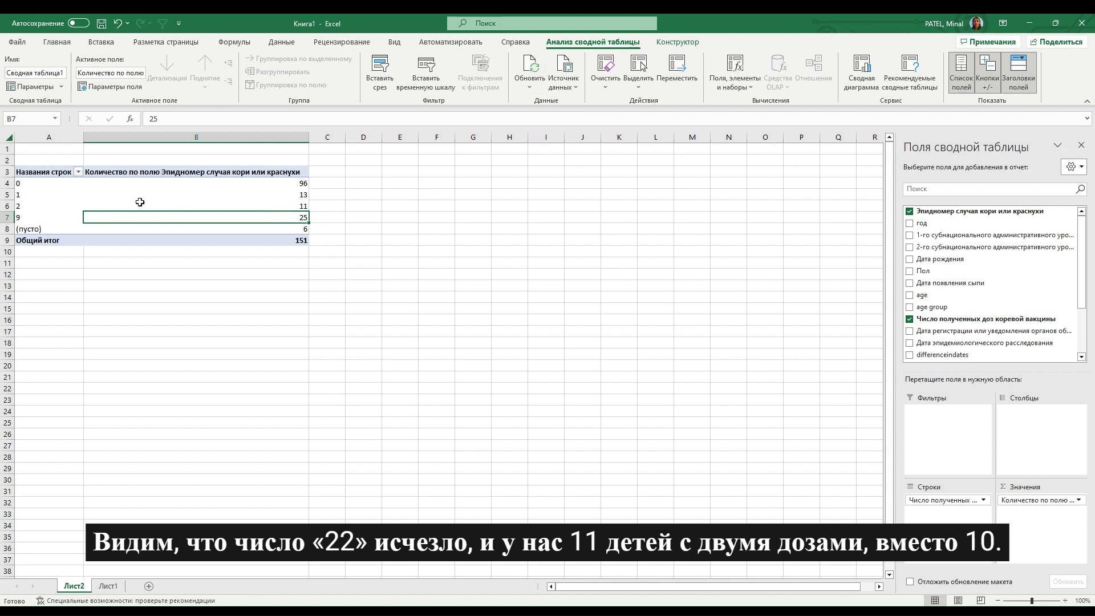
- Break the vaccine dose counts down by age group in the pivot table's columns and select the one-dose count for under 1 year
{"action": "mouse_move", "coordinate": [247, 216]}
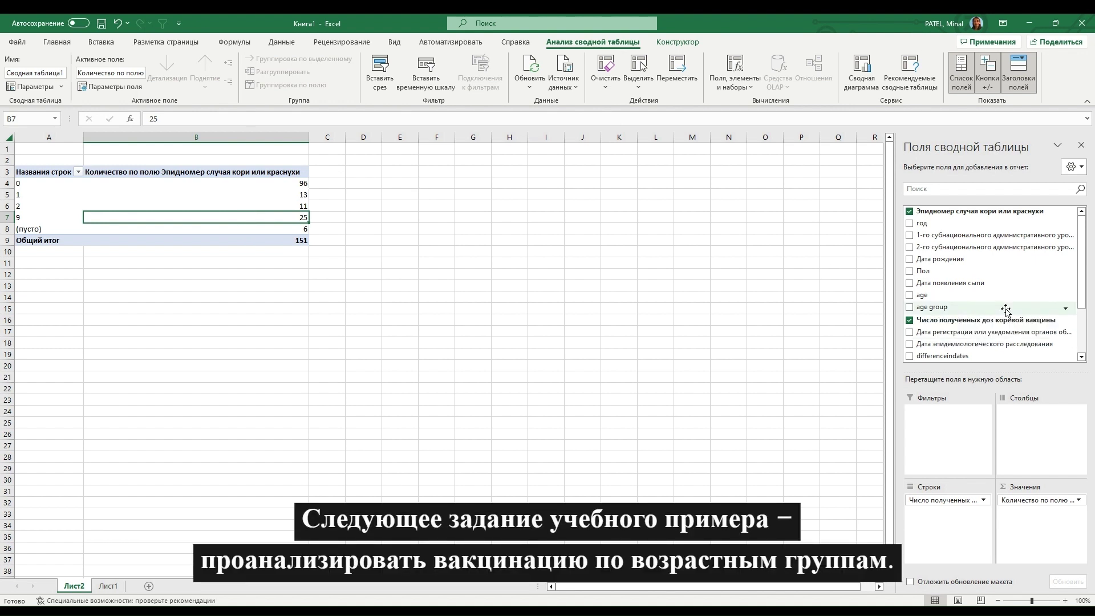
{"action": "left_click_drag", "start_coordinate": [1005, 310], "coordinate": [1037, 421]}
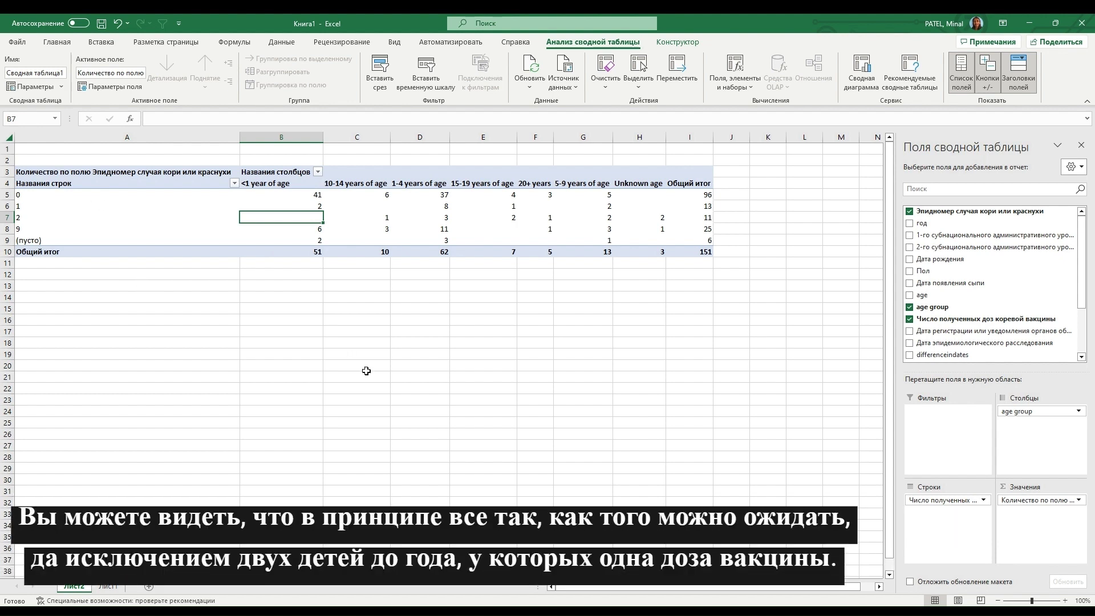
{"action": "left_click", "coordinate": [293, 205]}
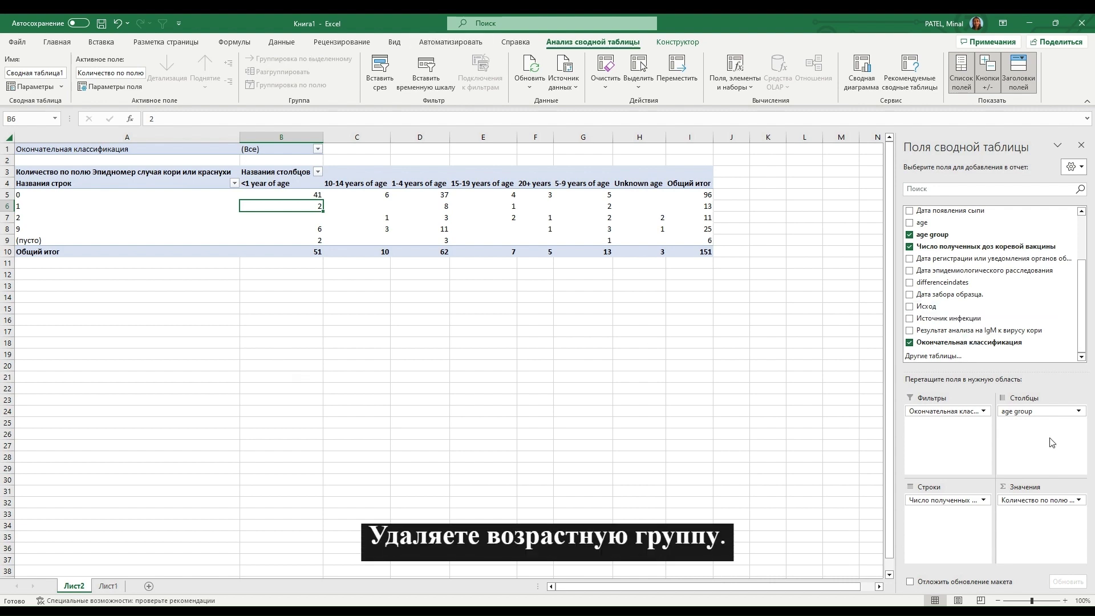
- Remove age group from the pivot table's columns and select the counts for 9 and blank doses together to get their sum
{"action": "left_click_drag", "start_coordinate": [1044, 413], "coordinate": [984, 302]}
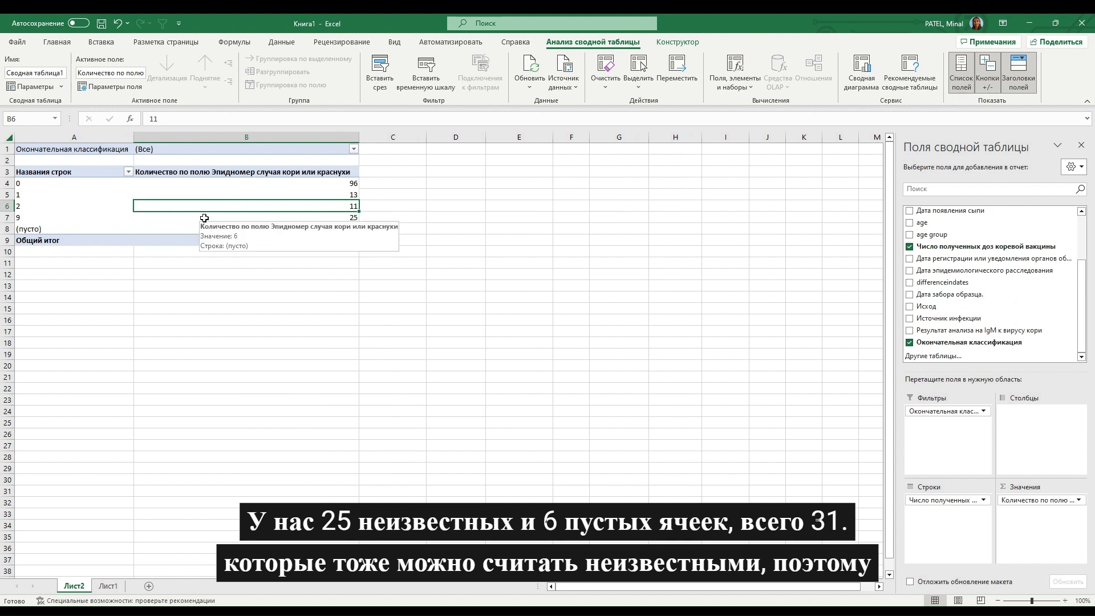
{"action": "left_click_drag", "start_coordinate": [205, 221], "coordinate": [204, 230]}
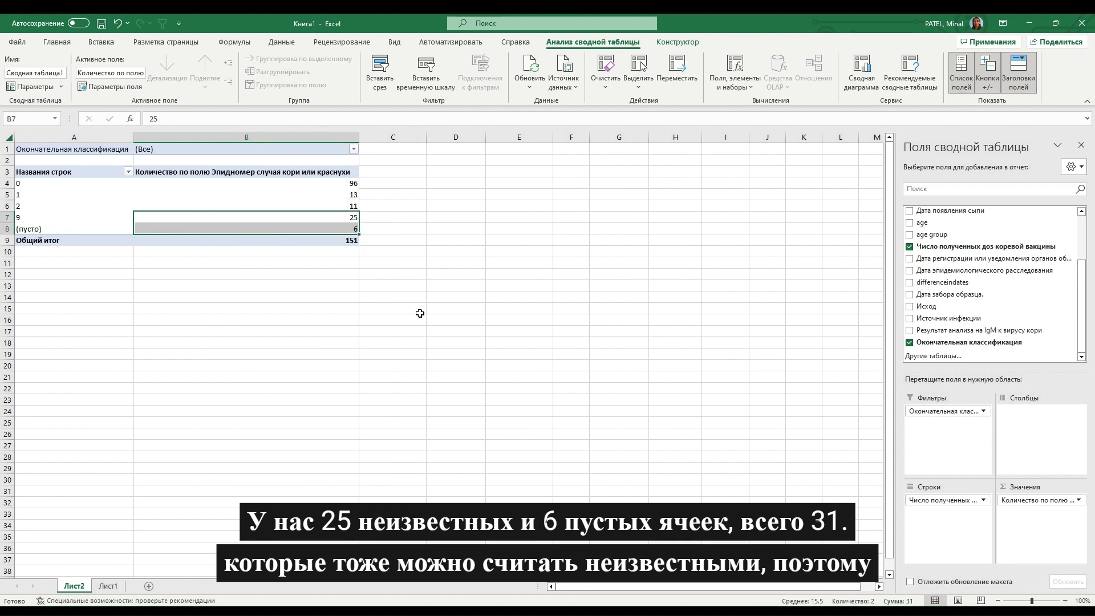
- Calculate the share of cases with unknown vaccination status in C8 with =31/151 and format it as a percentage
{"action": "left_click", "coordinate": [401, 225]}
{"action": "type", "text": "=31/"}
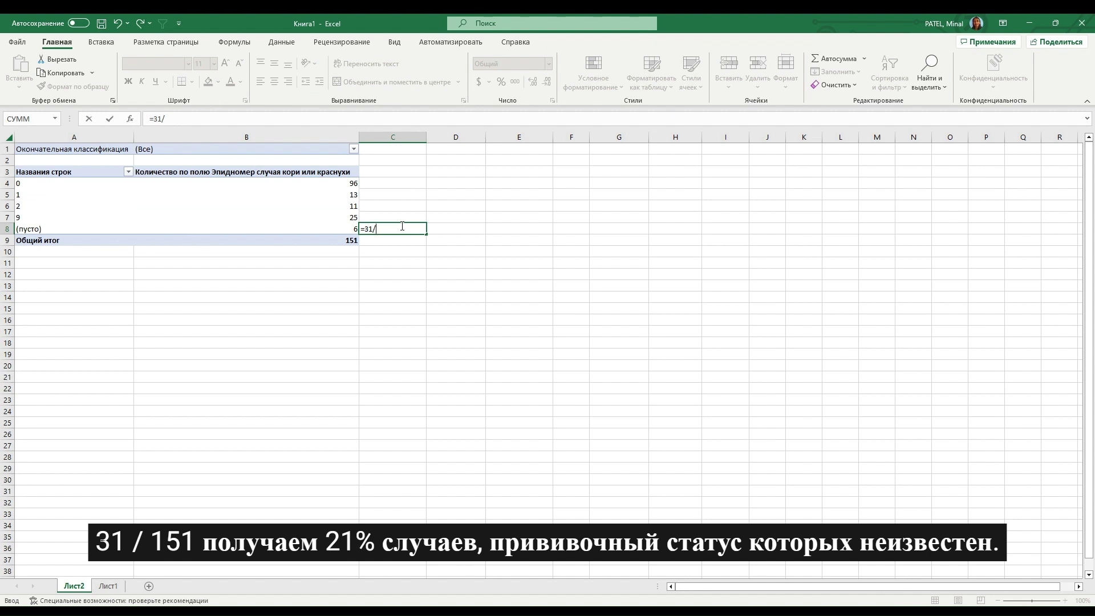
{"action": "type", "text": "151"}
{"action": "key", "text": "Return"}
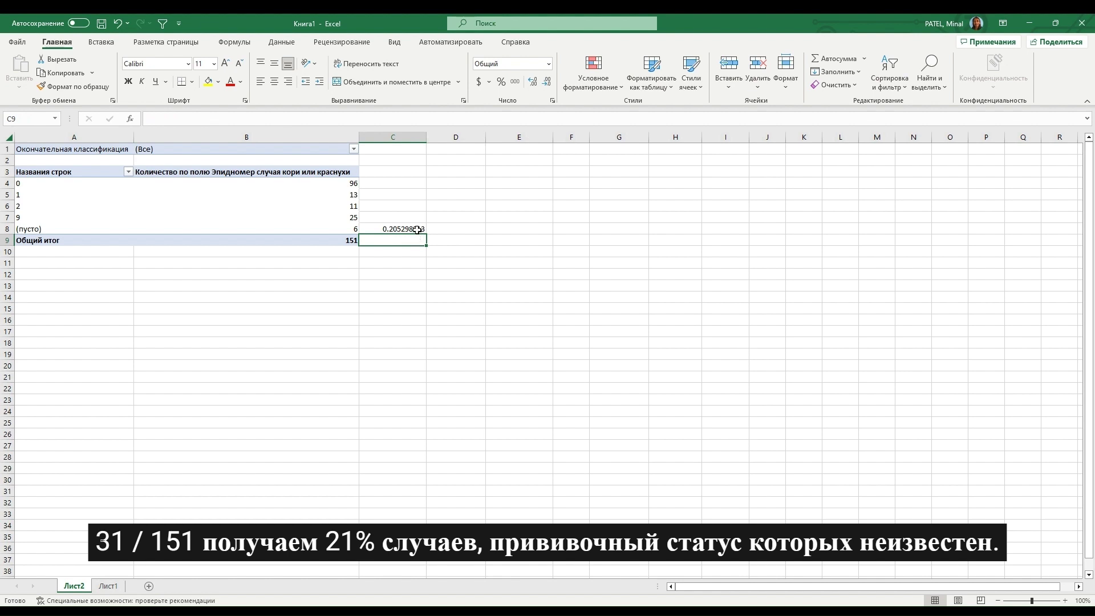
{"action": "left_click", "coordinate": [417, 228]}
{"action": "left_click", "coordinate": [499, 82]}
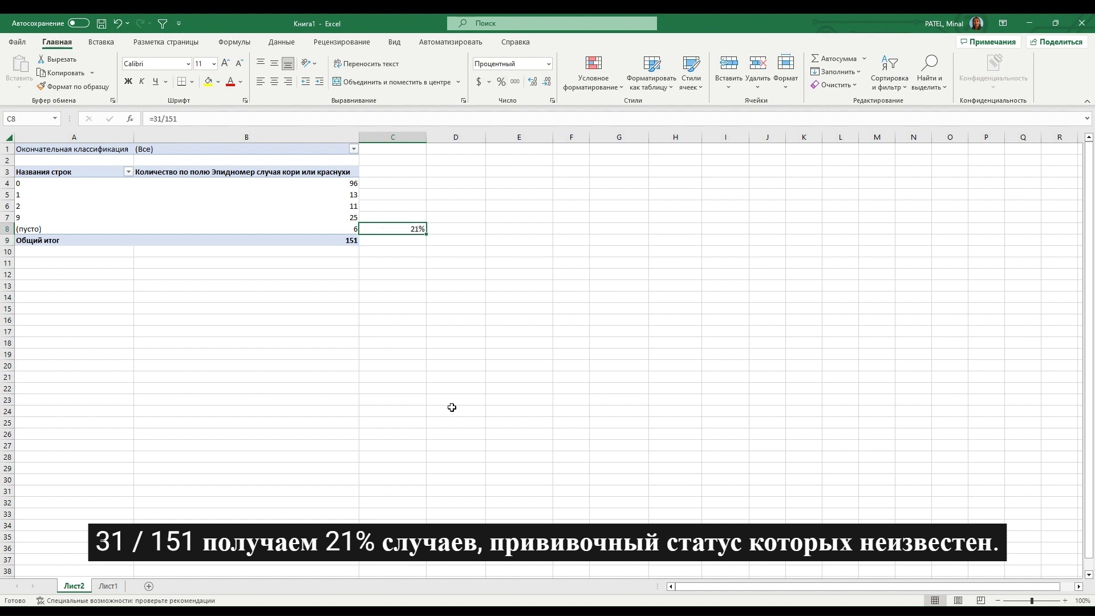
- Add final classification as a pivot table filter and limit it to laboratory-confirmed, pending (Ожидается) and discarded (Отклоненный диагноз) cases
{"action": "left_click", "coordinate": [306, 217]}
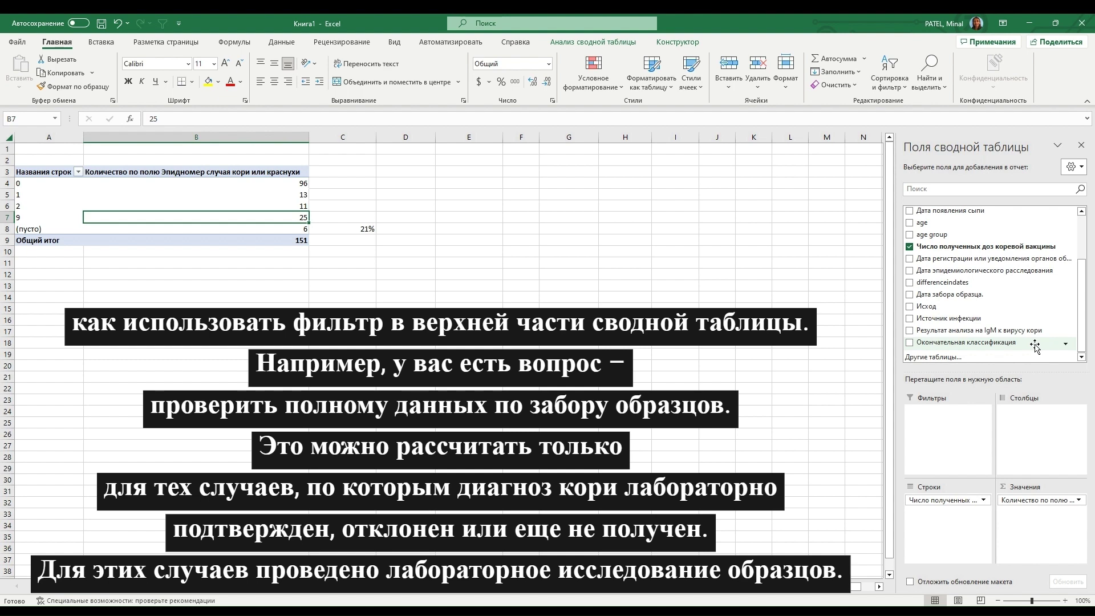
{"action": "left_click_drag", "start_coordinate": [1035, 346], "coordinate": [964, 428]}
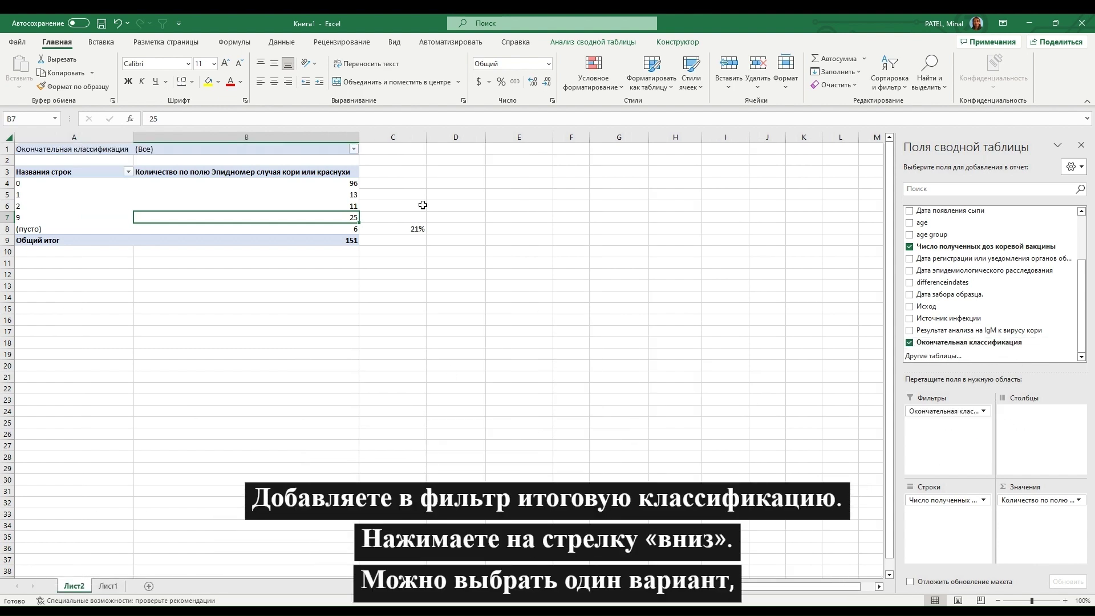
{"action": "left_click", "coordinate": [354, 149]}
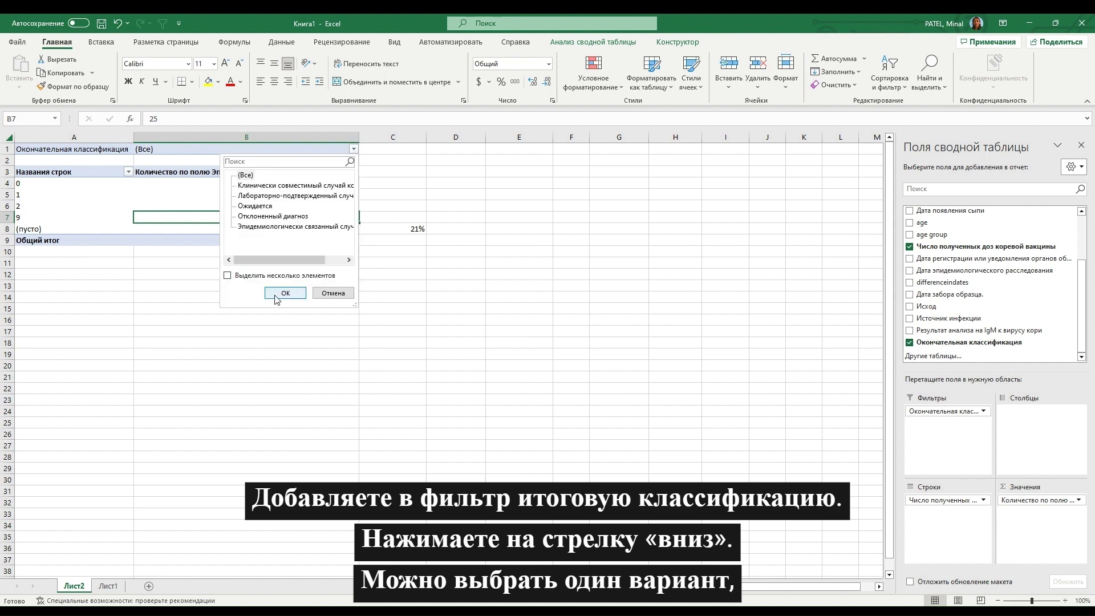
{"action": "left_click", "coordinate": [250, 277]}
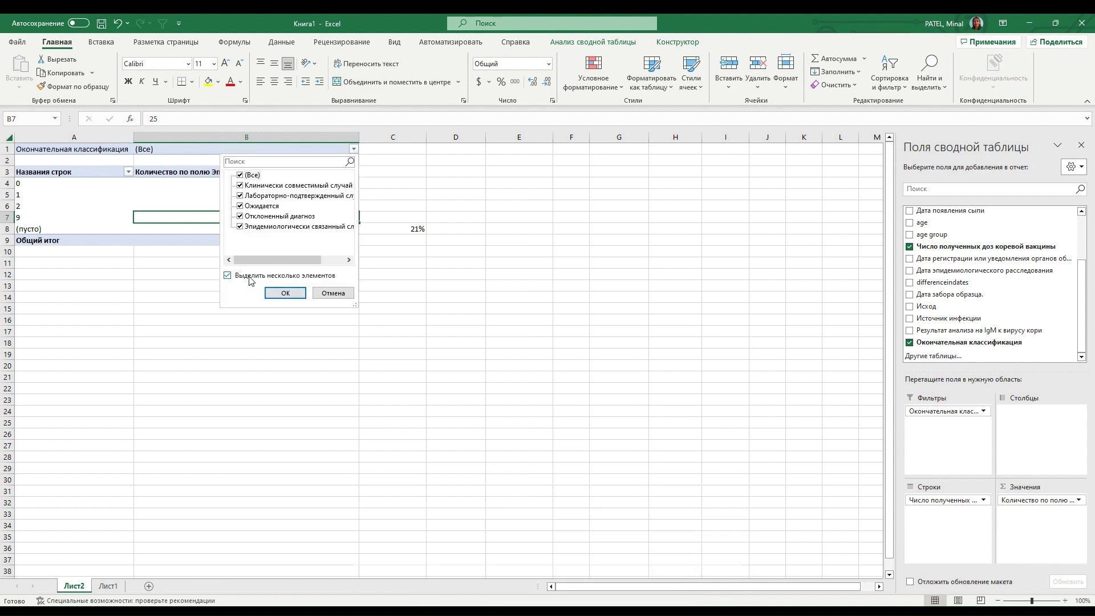
{"action": "left_click", "coordinate": [240, 175]}
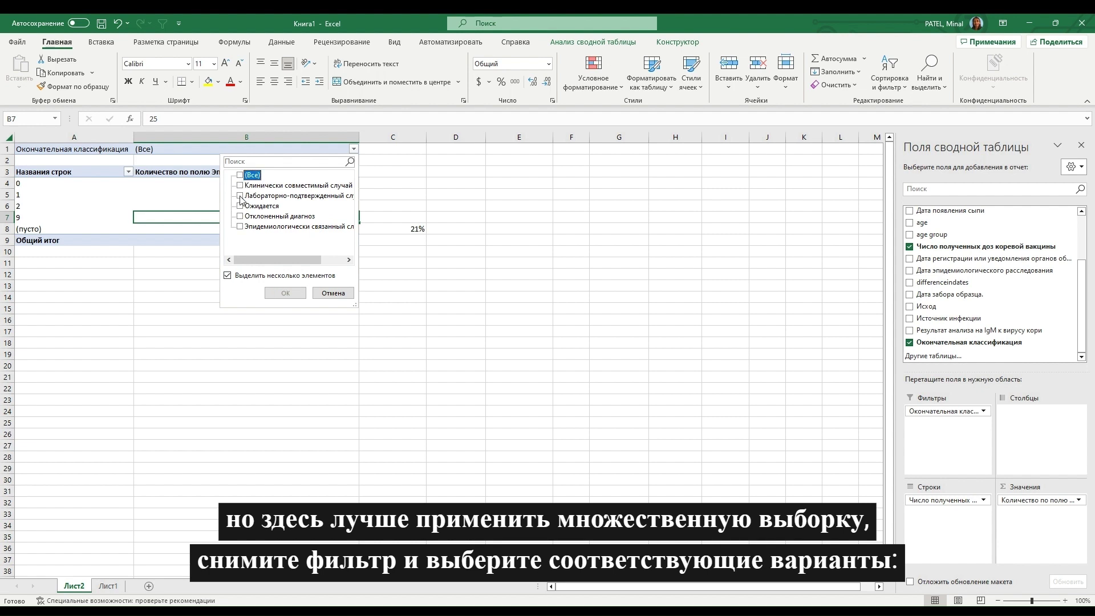
{"action": "left_click", "coordinate": [240, 195]}
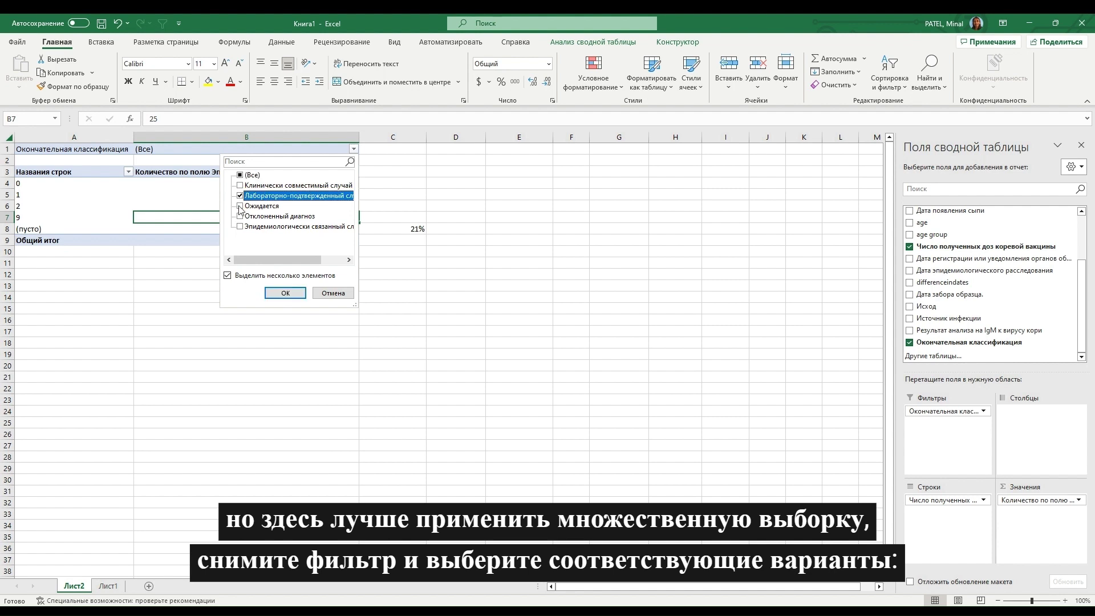
{"action": "left_click", "coordinate": [240, 206]}
{"action": "left_click", "coordinate": [240, 216]}
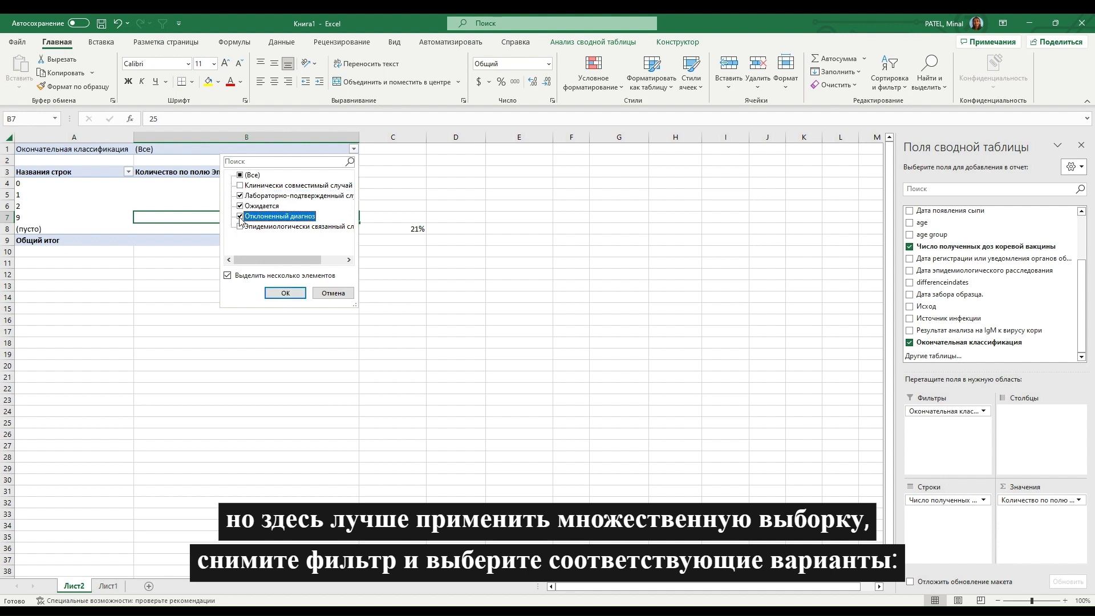
{"action": "left_click", "coordinate": [285, 293]}
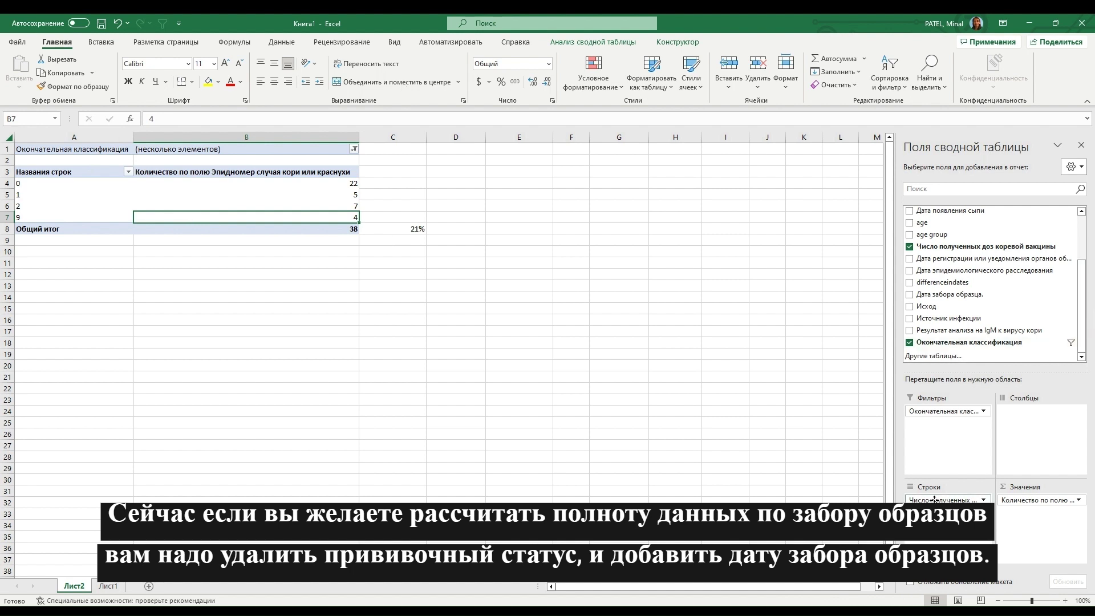
- Replace vaccine doses with sample collection date in the pivot table's rows, then expand the <1/6/2023 group to check blank dates against the grand total
{"action": "left_click_drag", "start_coordinate": [946, 499], "coordinate": [1082, 311]}
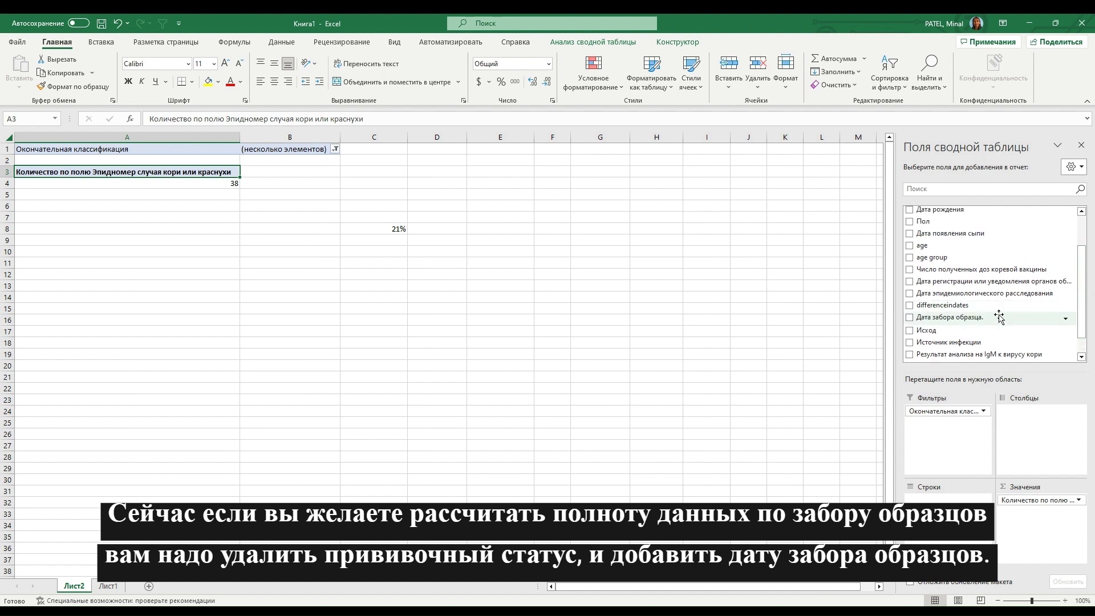
{"action": "left_click_drag", "start_coordinate": [998, 320], "coordinate": [947, 496]}
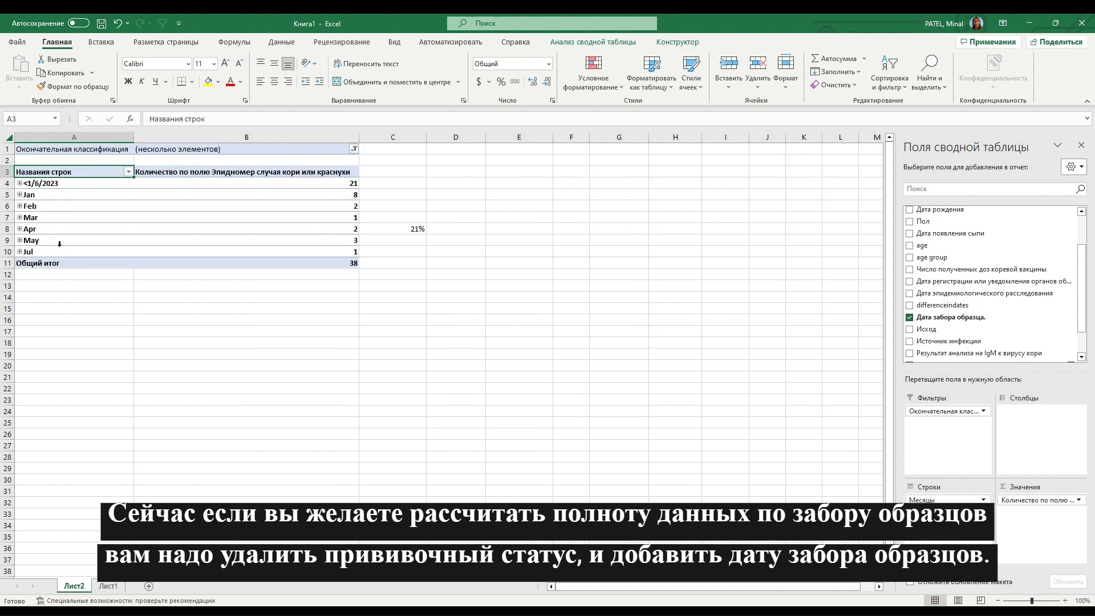
{"action": "left_click", "coordinate": [20, 183]}
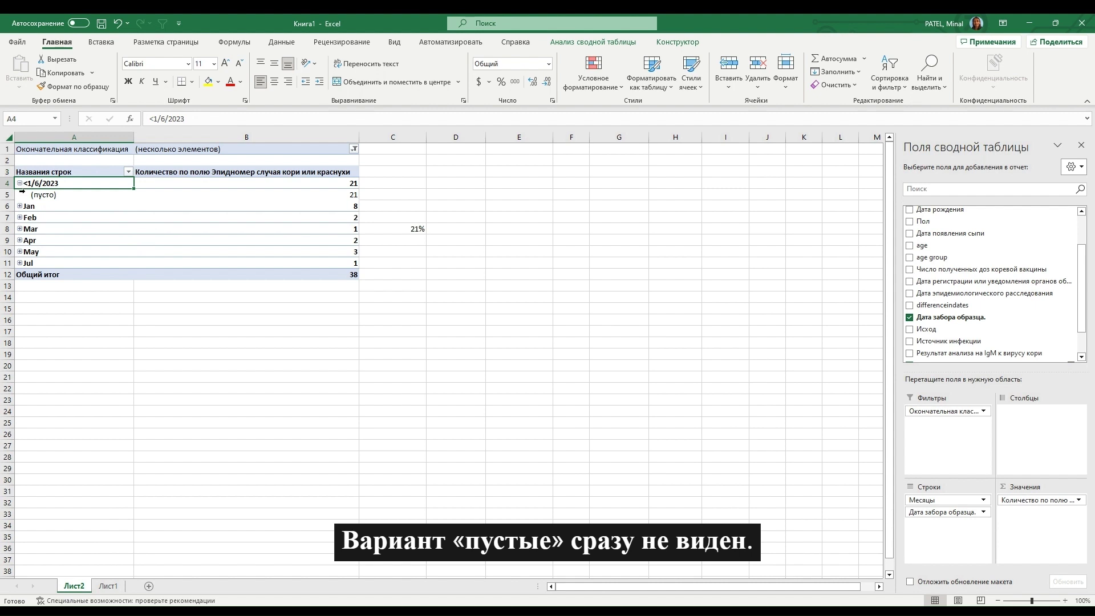
{"action": "left_click", "coordinate": [322, 196]}
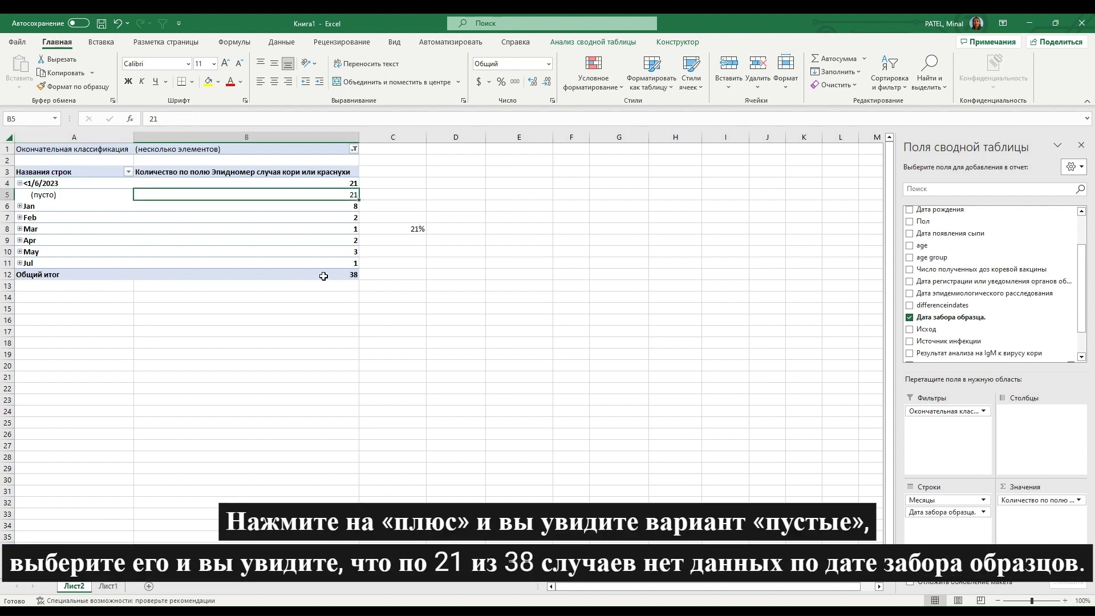
{"action": "left_click", "coordinate": [322, 276]}
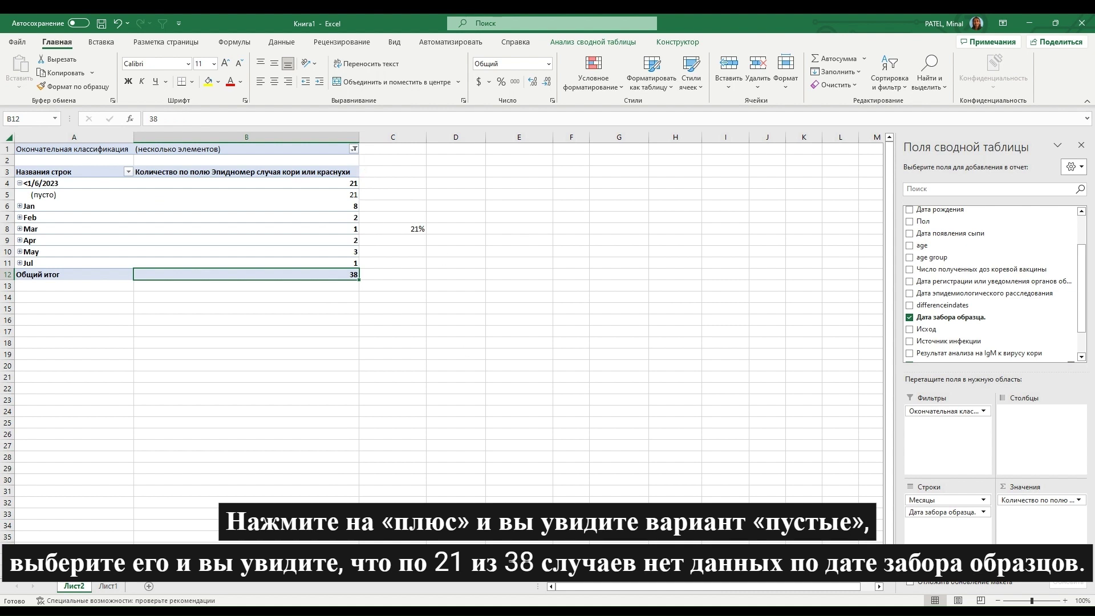
- Look through the case line list's columns on Лист1 for a week of symptom onset
{"action": "left_click", "coordinate": [110, 587]}
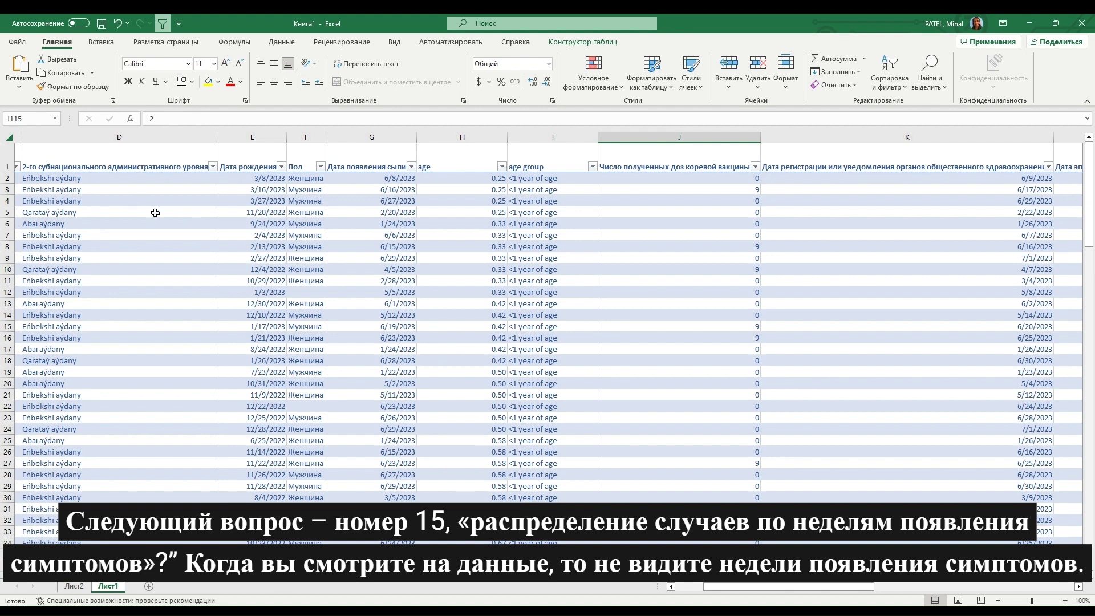
{"action": "scroll", "coordinate": [393, 244], "scroll_direction": "right", "scroll_amount": 2}
{"action": "scroll", "coordinate": [393, 245], "scroll_direction": "right", "scroll_amount": 2}
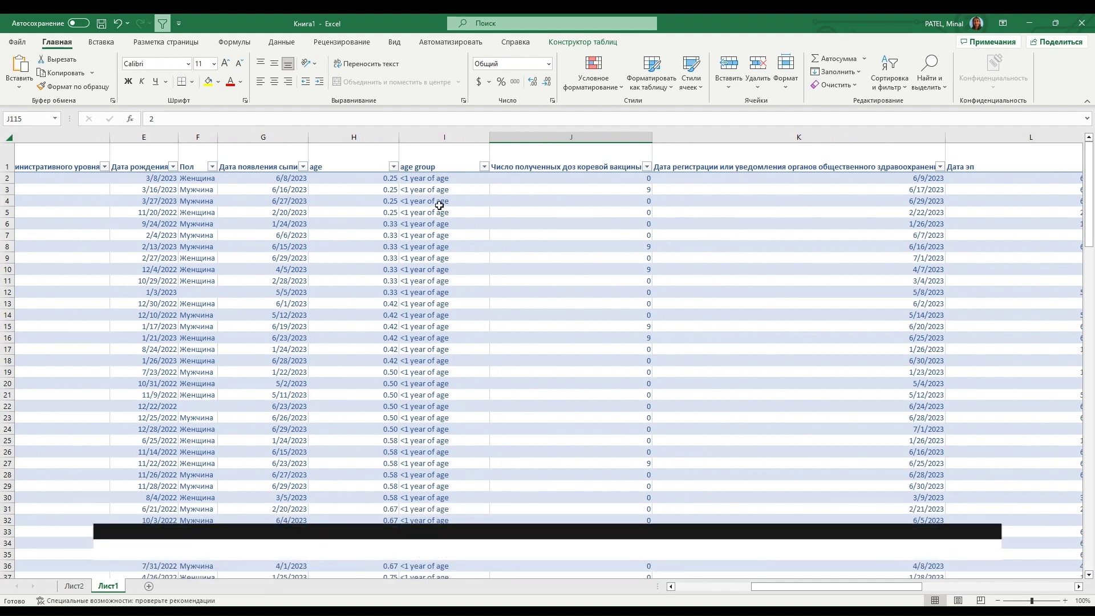
{"action": "scroll", "coordinate": [439, 205], "scroll_direction": "right", "scroll_amount": 5}
{"action": "scroll", "coordinate": [439, 205], "scroll_direction": "right", "scroll_amount": 10}
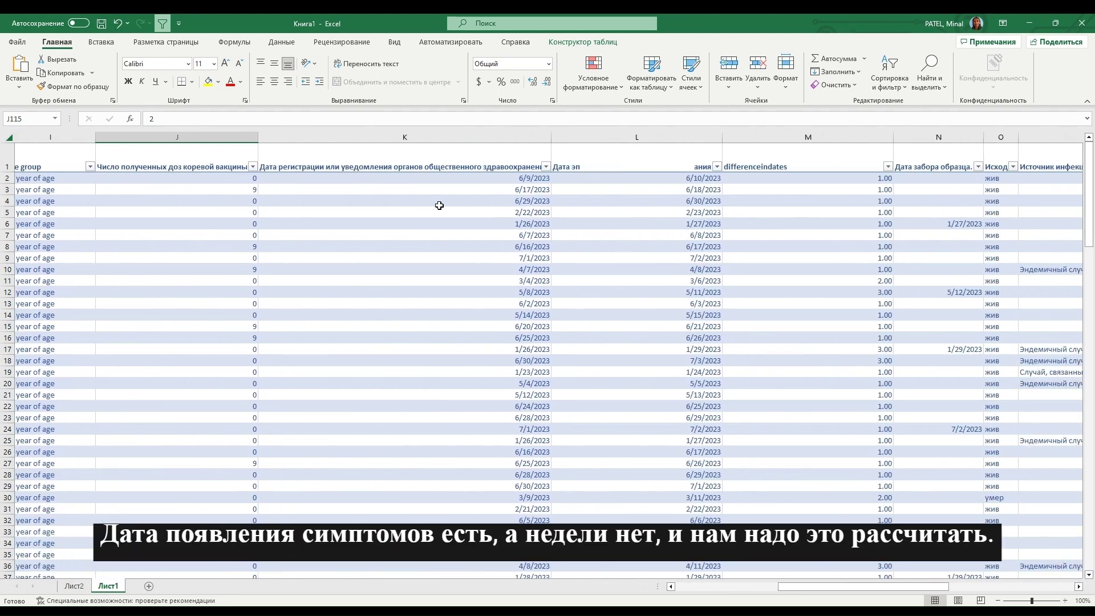
{"action": "scroll", "coordinate": [439, 206], "scroll_direction": "right", "scroll_amount": 3}
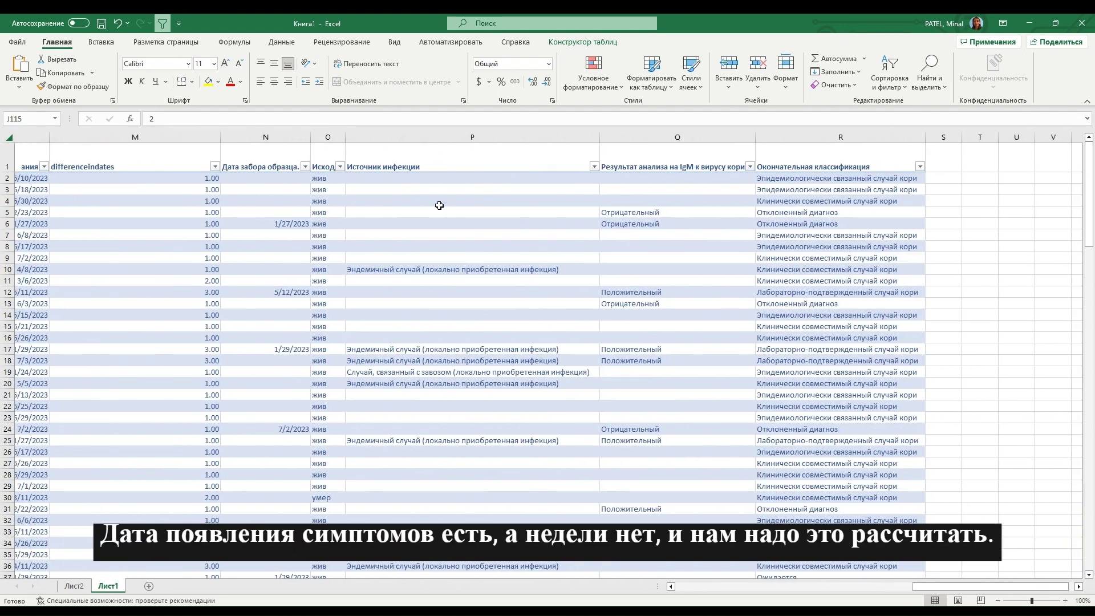
{"action": "scroll", "coordinate": [439, 205], "scroll_direction": "left", "scroll_amount": 19}
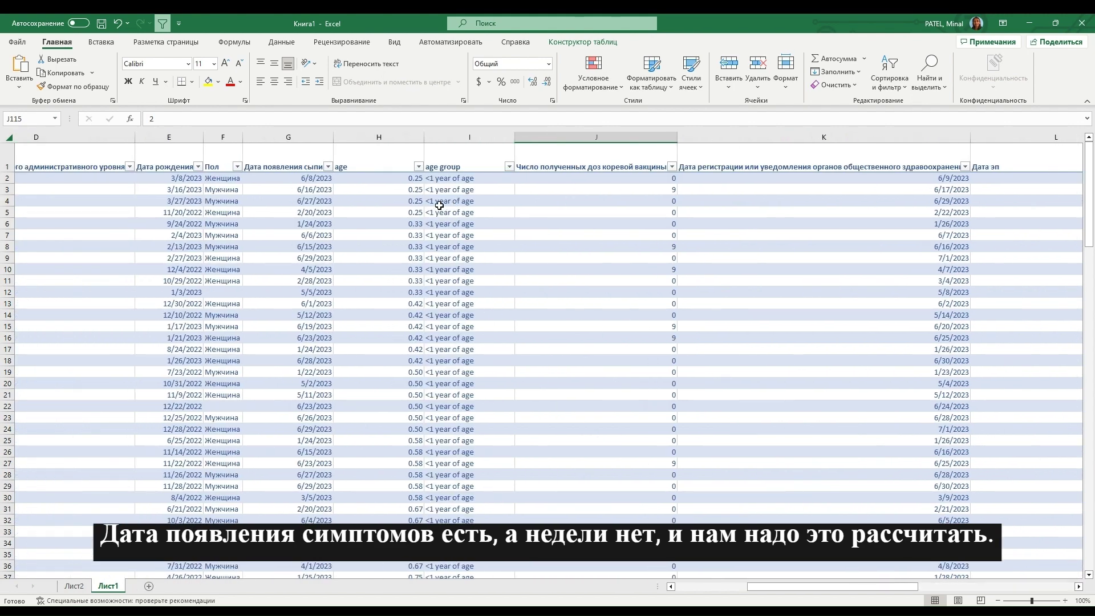
{"action": "scroll", "coordinate": [439, 205], "scroll_direction": "left", "scroll_amount": 1}
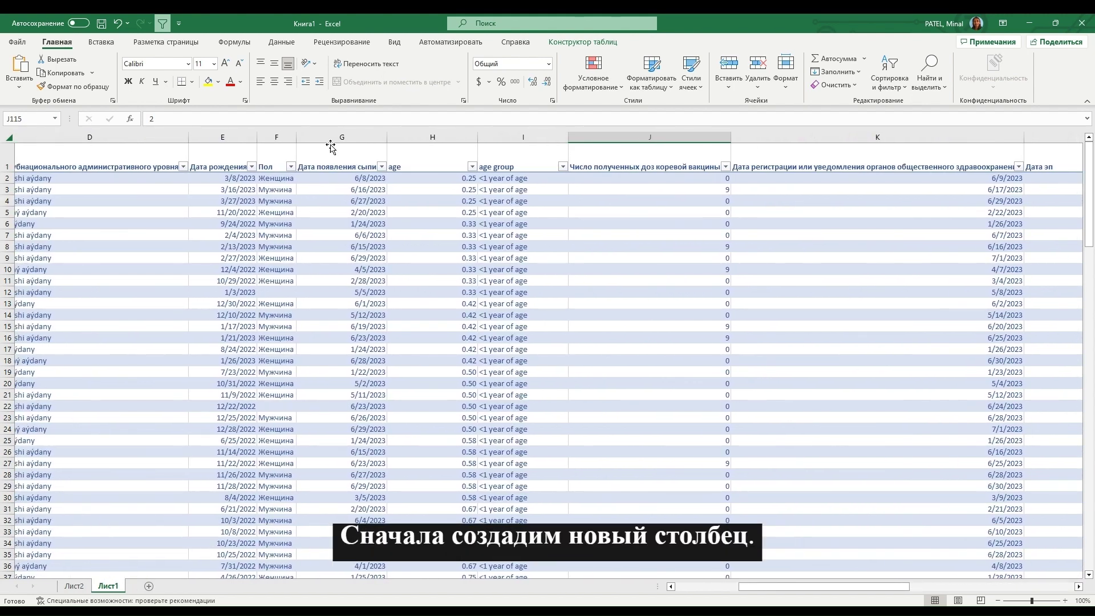
- Insert a new column between the rash onset date and age columns and format it as Числовой (number)
{"action": "left_click", "coordinate": [403, 137]}
{"action": "right_click", "coordinate": [406, 139]}
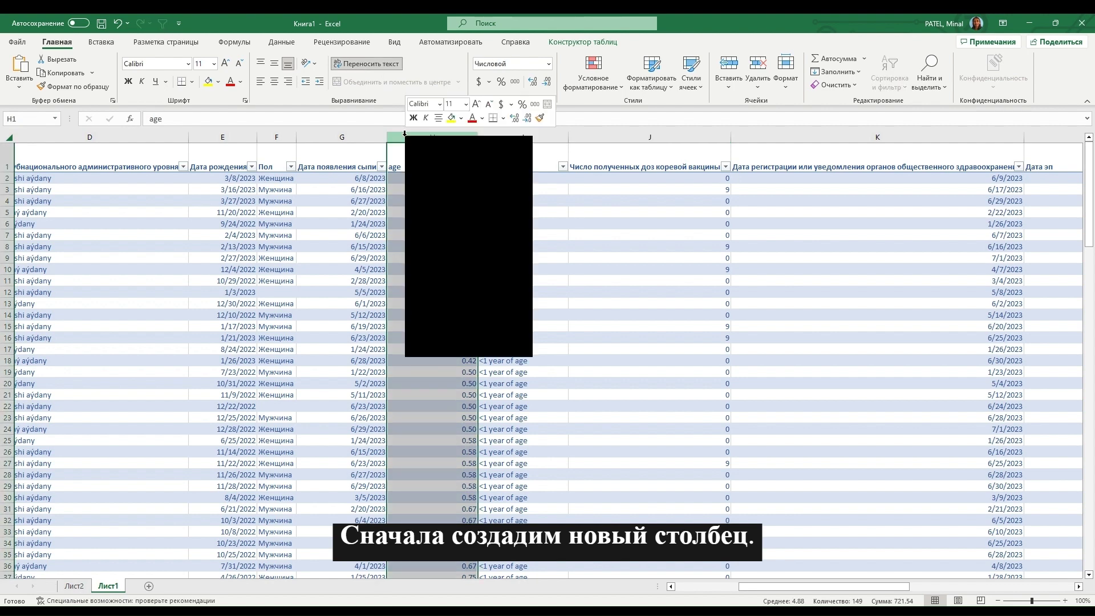
{"action": "left_click", "coordinate": [456, 251]}
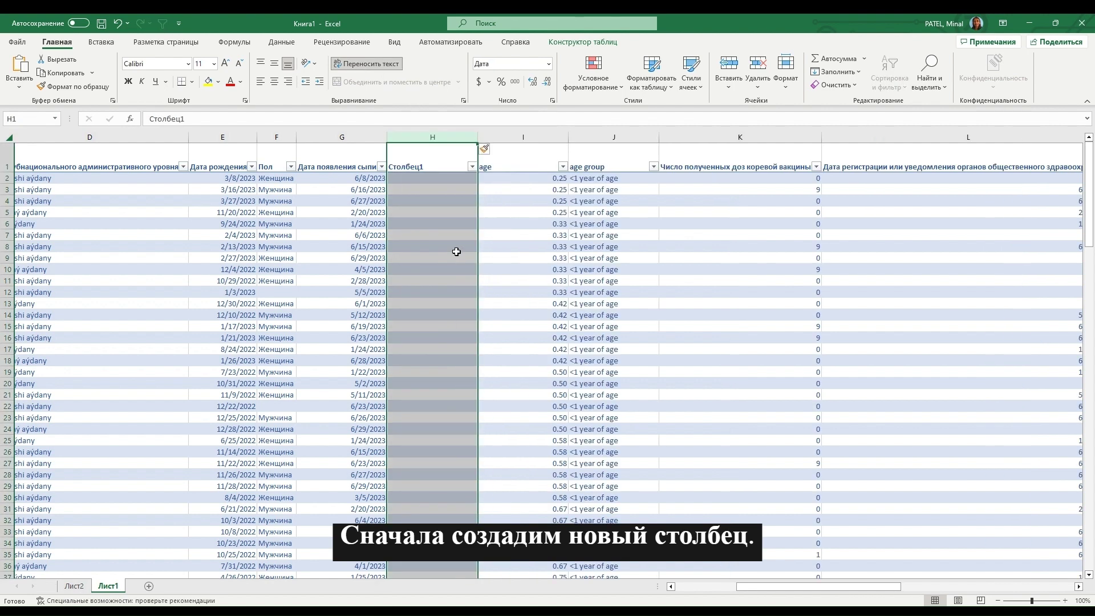
{"action": "left_click", "coordinate": [548, 64]}
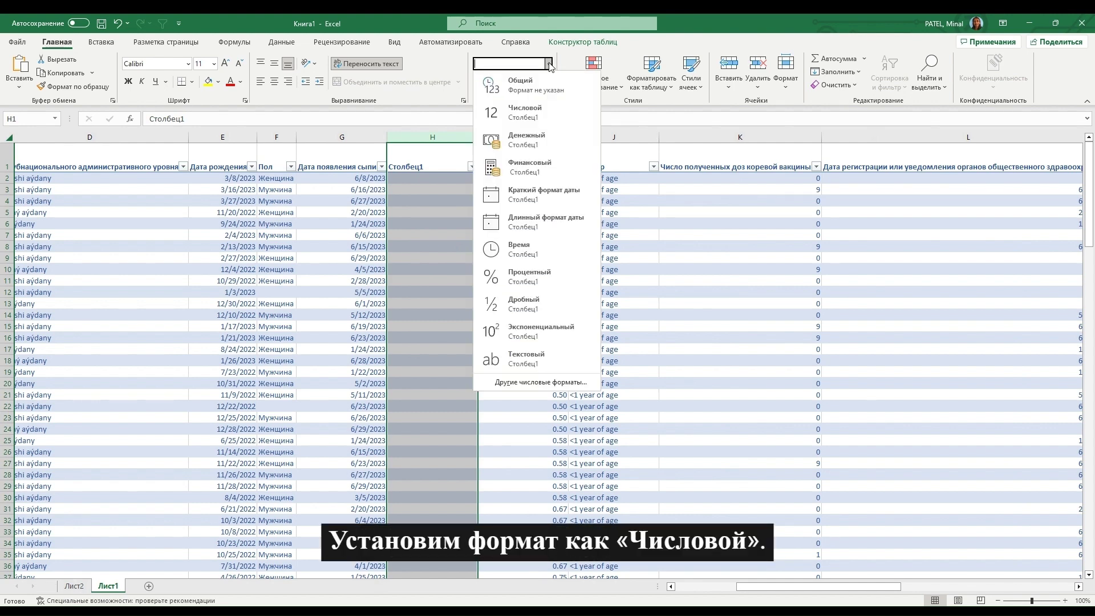
{"action": "left_click", "coordinate": [536, 117]}
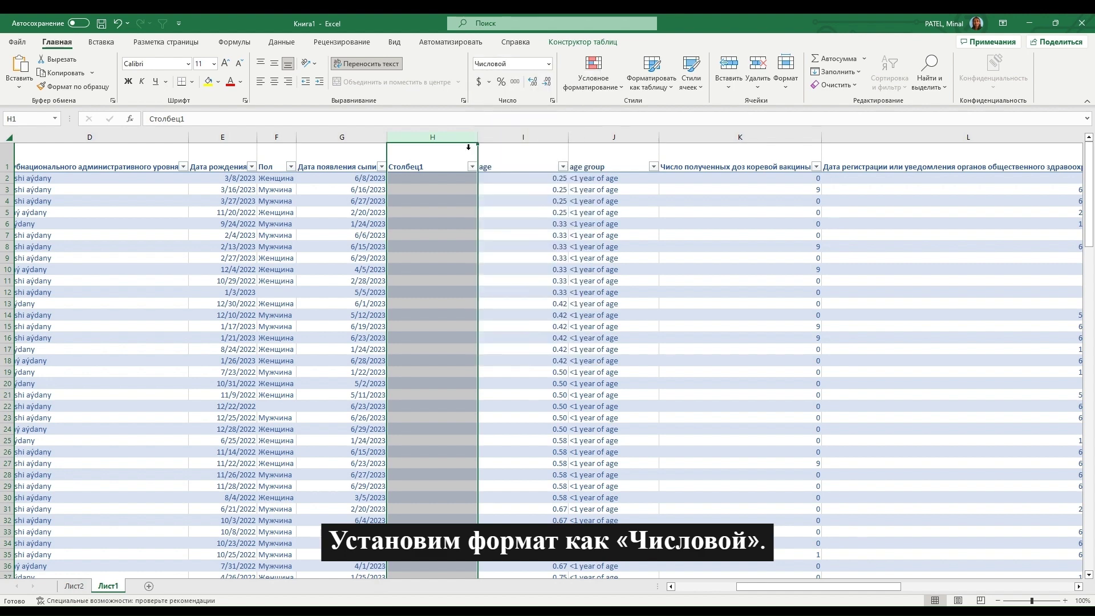
- Rename the new column's header to week
{"action": "double_click", "coordinate": [429, 166]}
{"action": "key", "text": "BackSpace"}
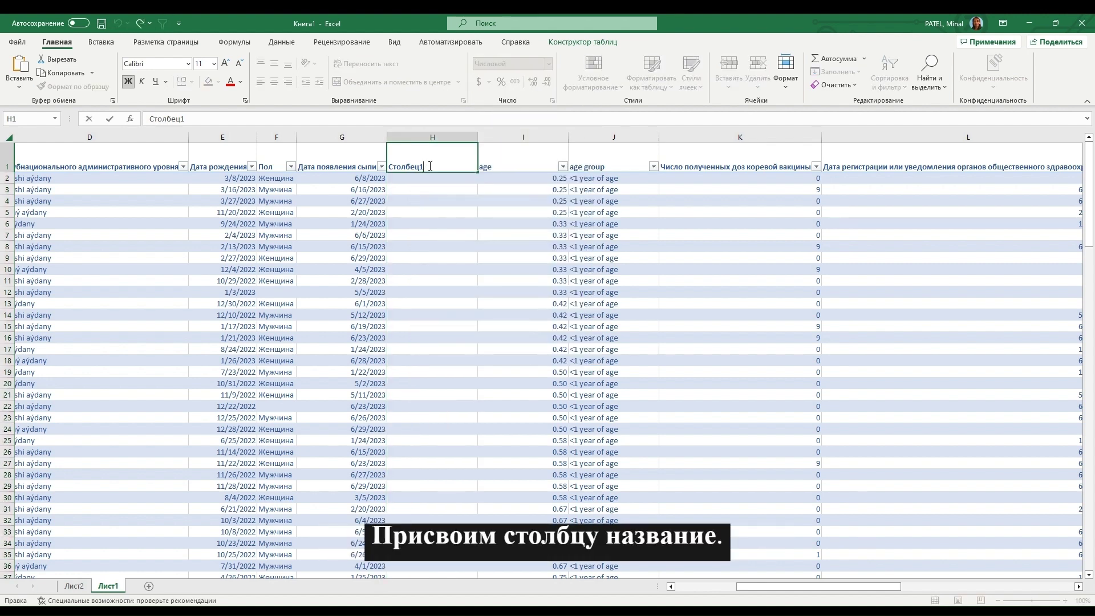
{"action": "key", "text": "BackSpace"}
{"action": "key", "text": "BackSpace"}
{"action": "key", "text": "BackSpace"}
{"action": "key", "text": "BackSpace"}
{"action": "key", "text": "BackSpace"}
{"action": "key", "text": "BackSpace"}
{"action": "key", "text": "BackSpace"}
{"action": "type", "text": "week"}
{"action": "key", "text": "Return"}
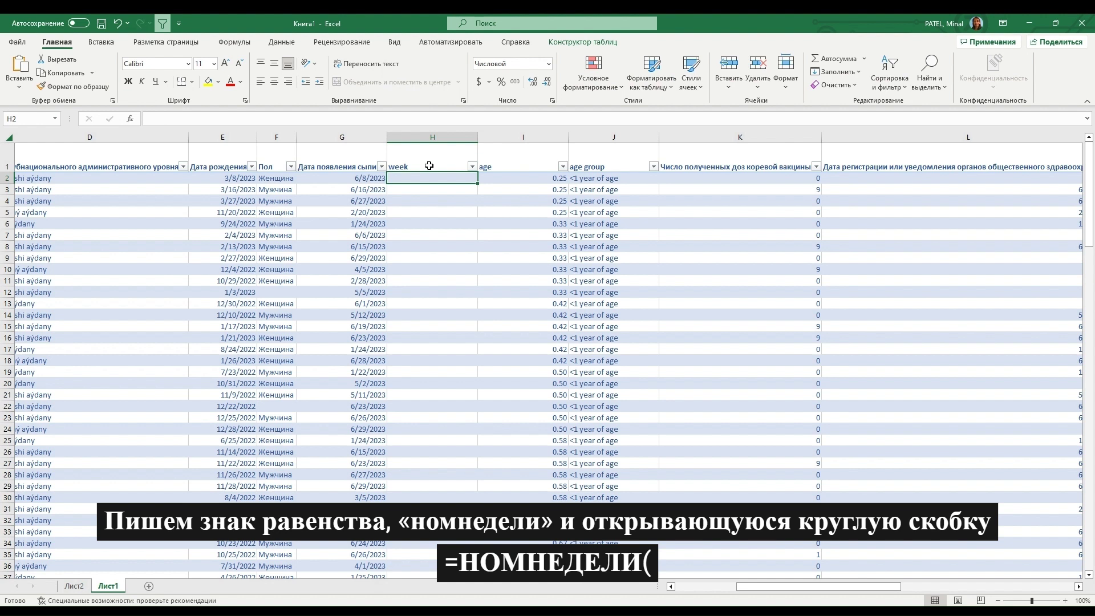
- Calculate the week number of rash onset in the week column with =НОМНЕДЕЛИ([@[Дата появления сыпи]])
{"action": "type", "text": "="}
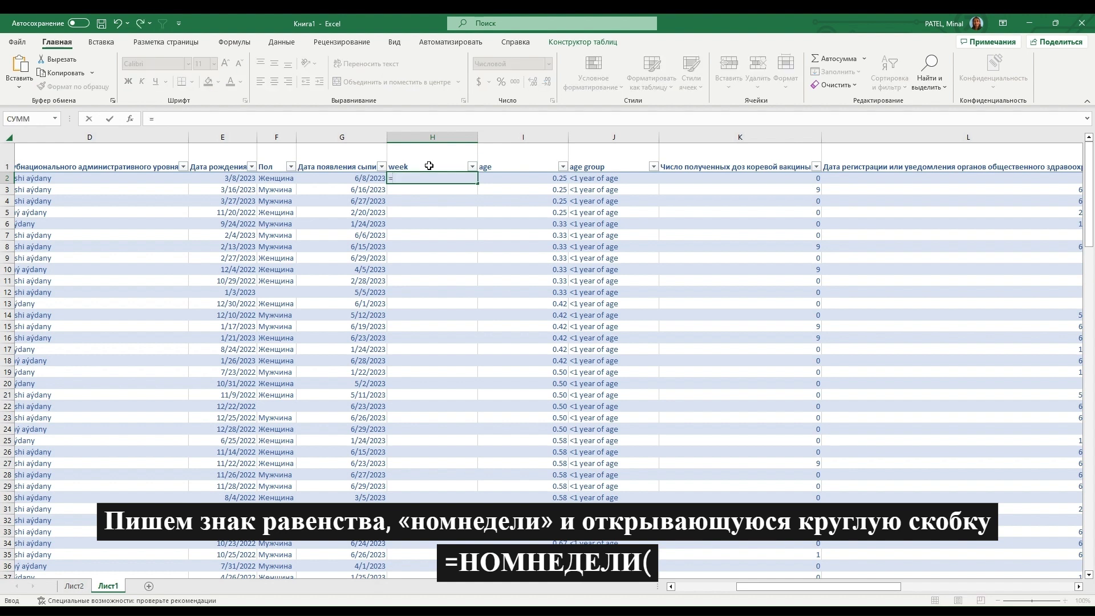
{"action": "type", "text": "НОМНЕДЕЛИ"}
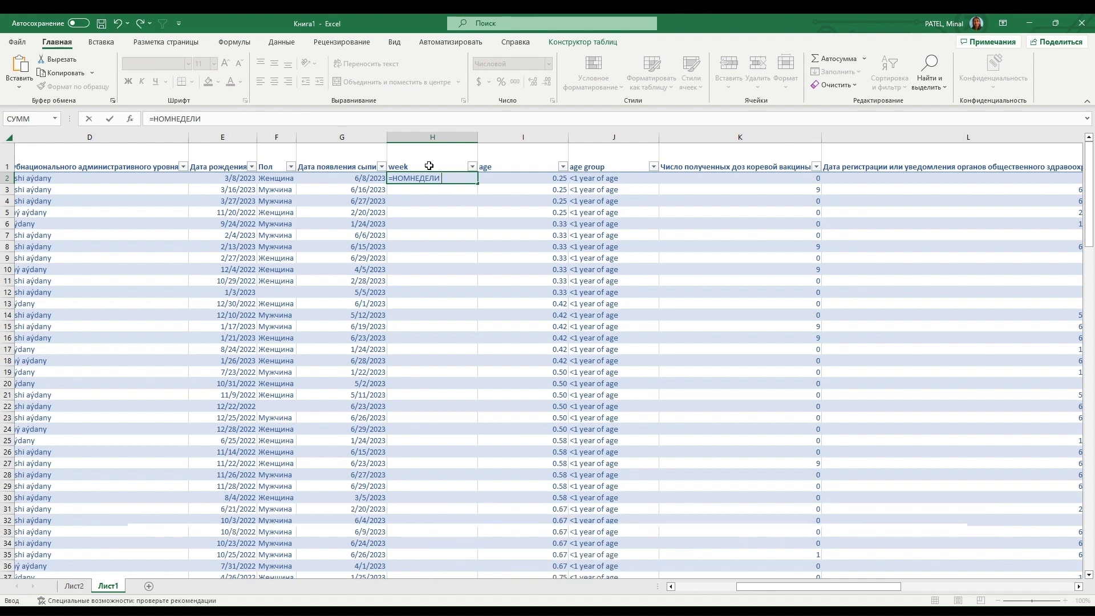
{"action": "type", "text": "("}
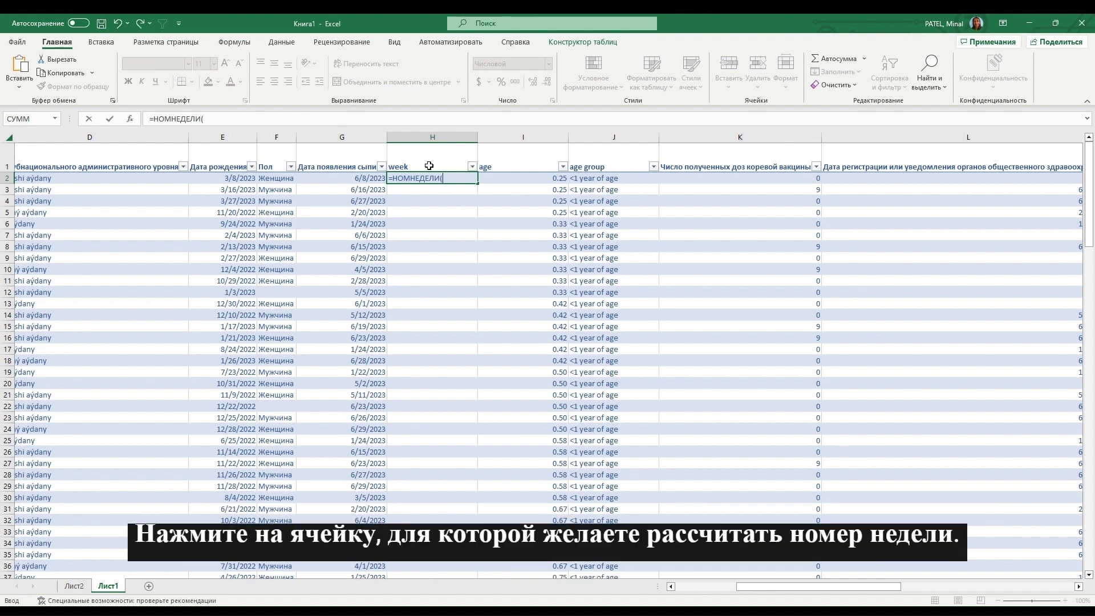
{"action": "left_click", "coordinate": [363, 176]}
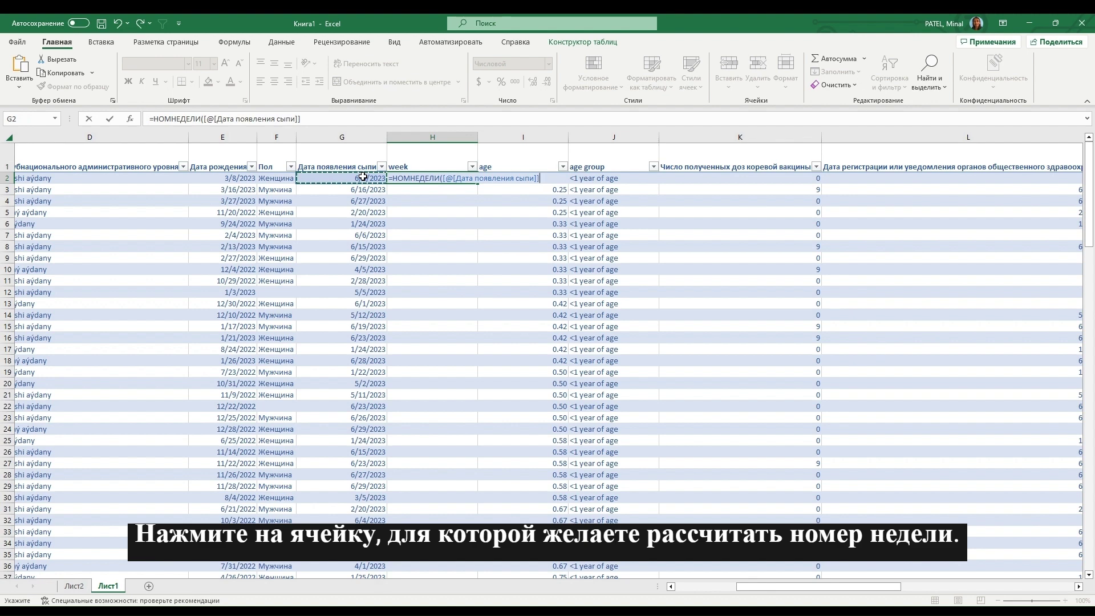
{"action": "left_click", "coordinate": [365, 120]}
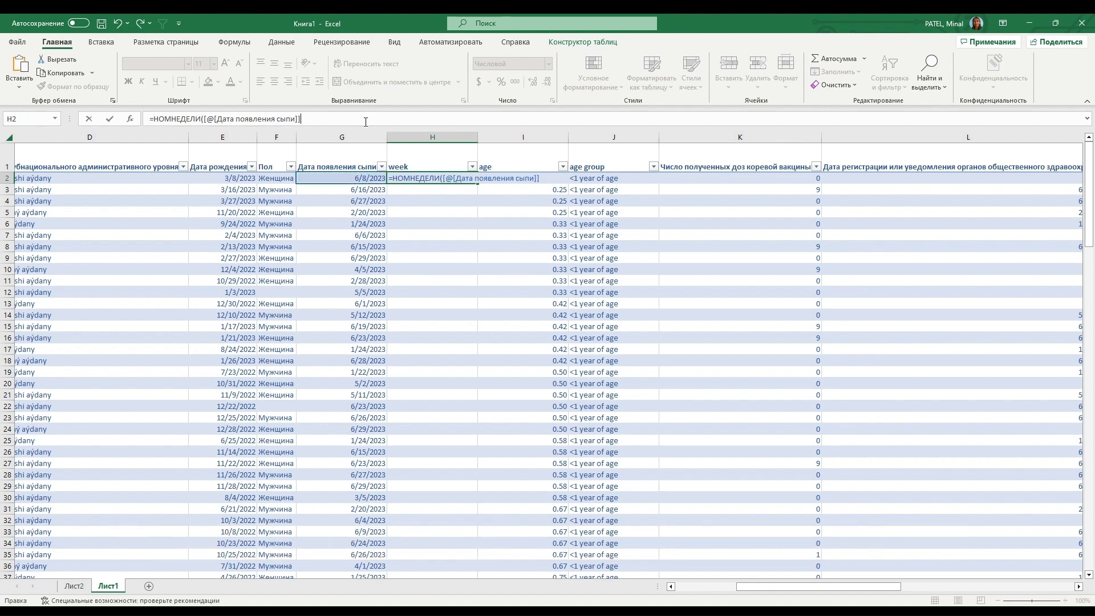
{"action": "type", "text": ")"}
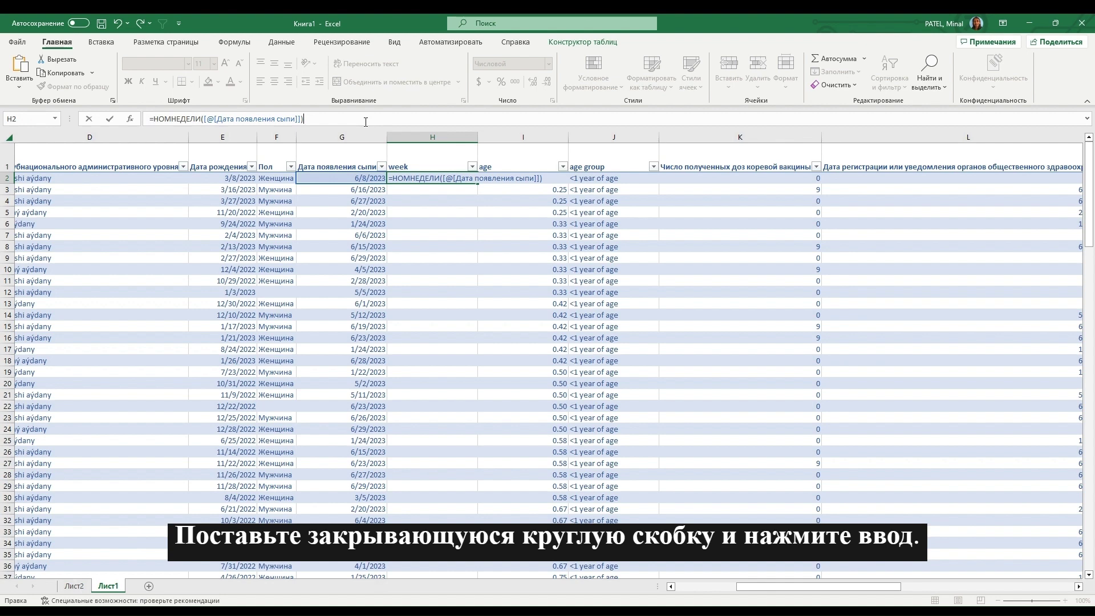
{"action": "key", "text": "Return"}
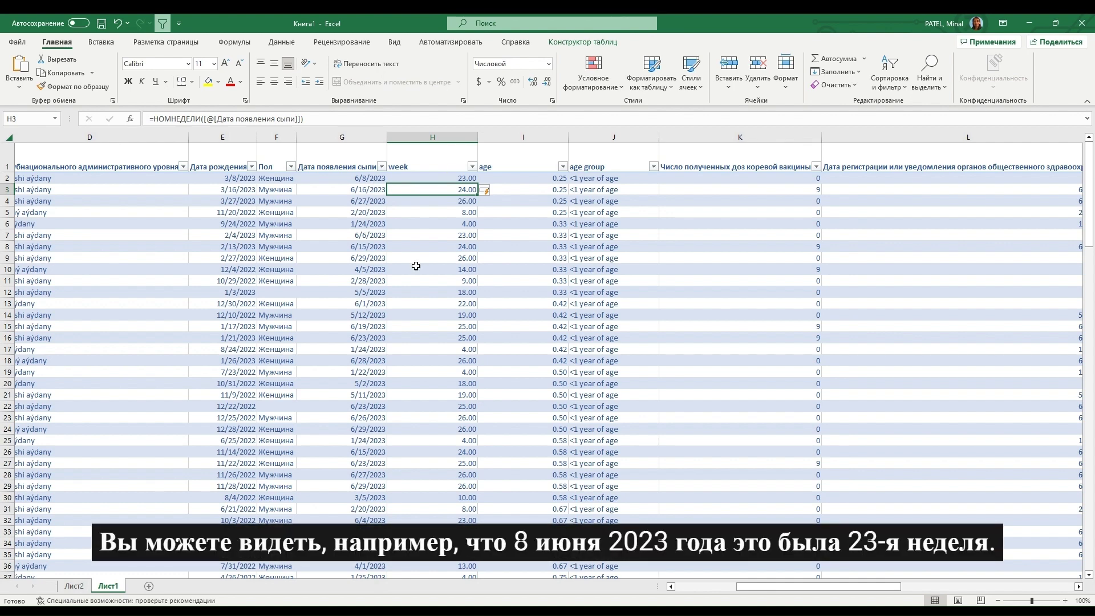
{"action": "left_click", "coordinate": [452, 178]}
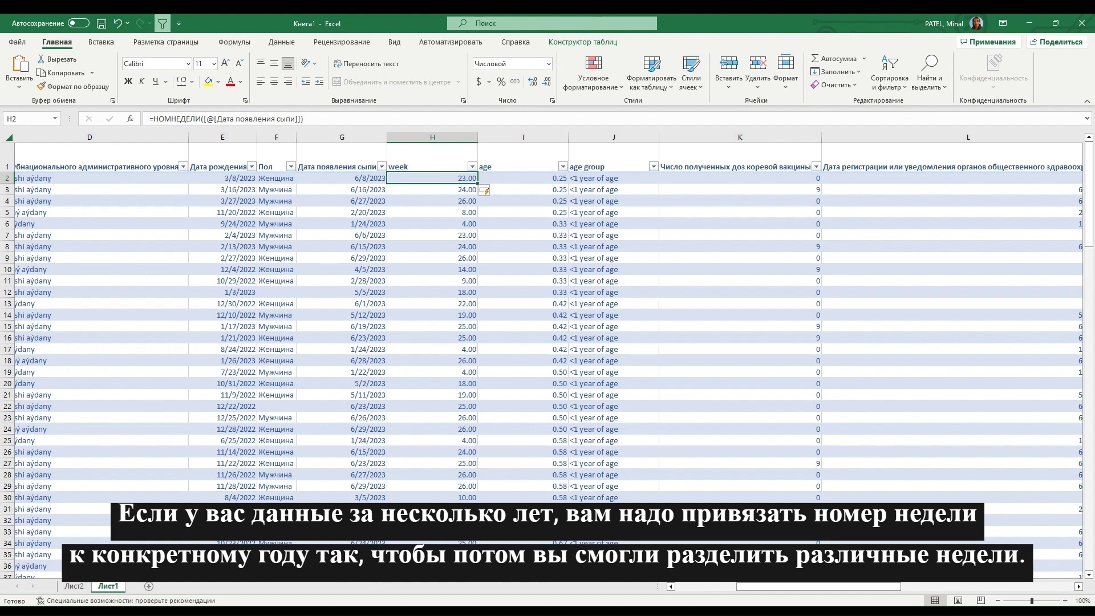
- Return to the pivot table on Лист2 and refresh its data to include the week column
{"action": "left_click", "coordinate": [74, 588]}
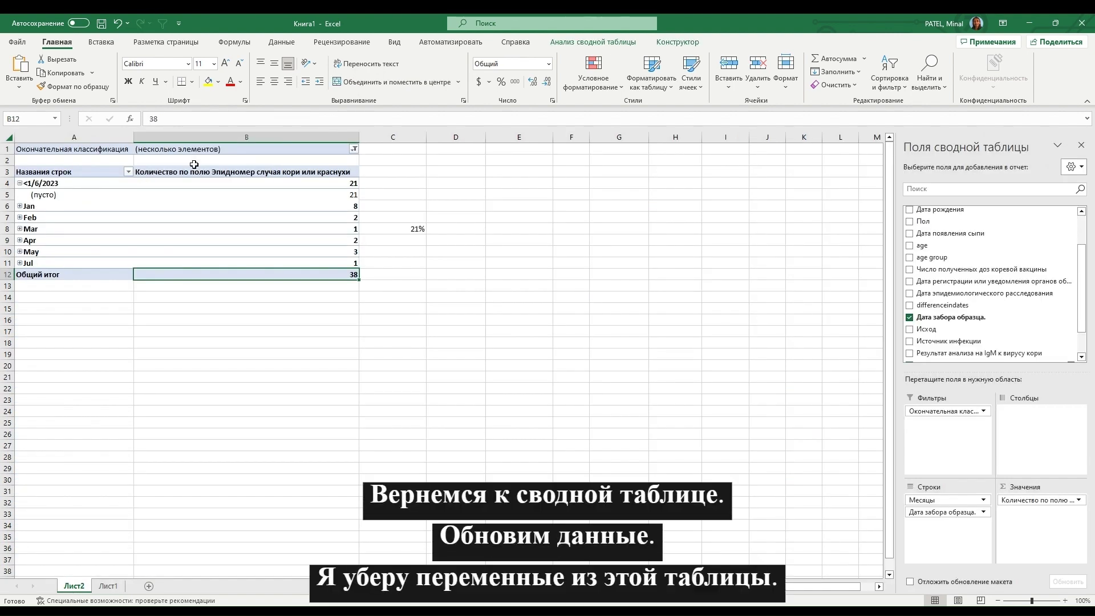
{"action": "left_click", "coordinate": [230, 219]}
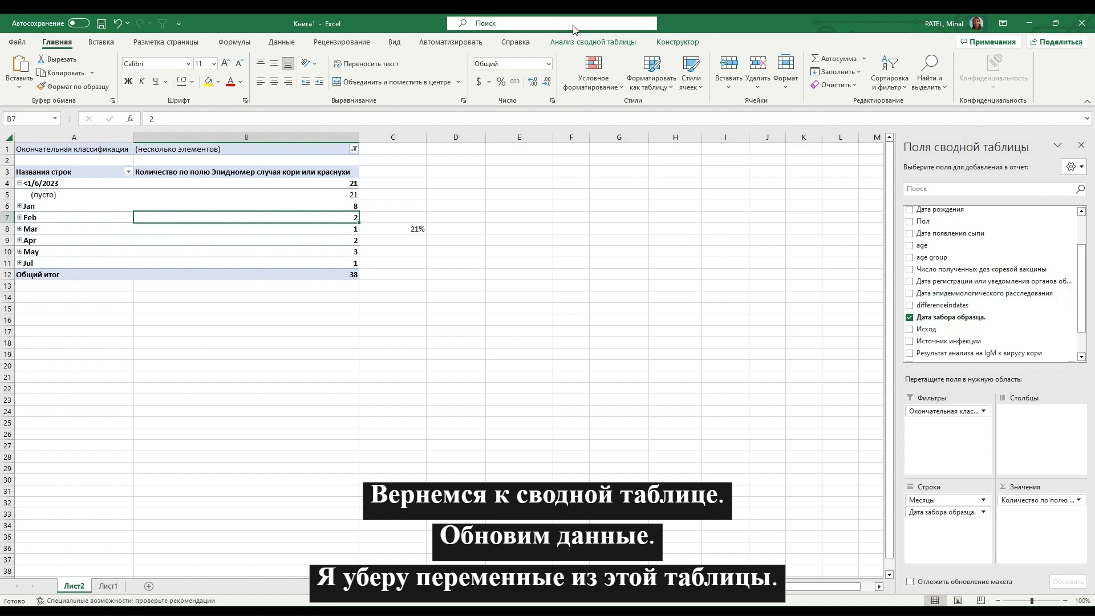
{"action": "left_click", "coordinate": [624, 42]}
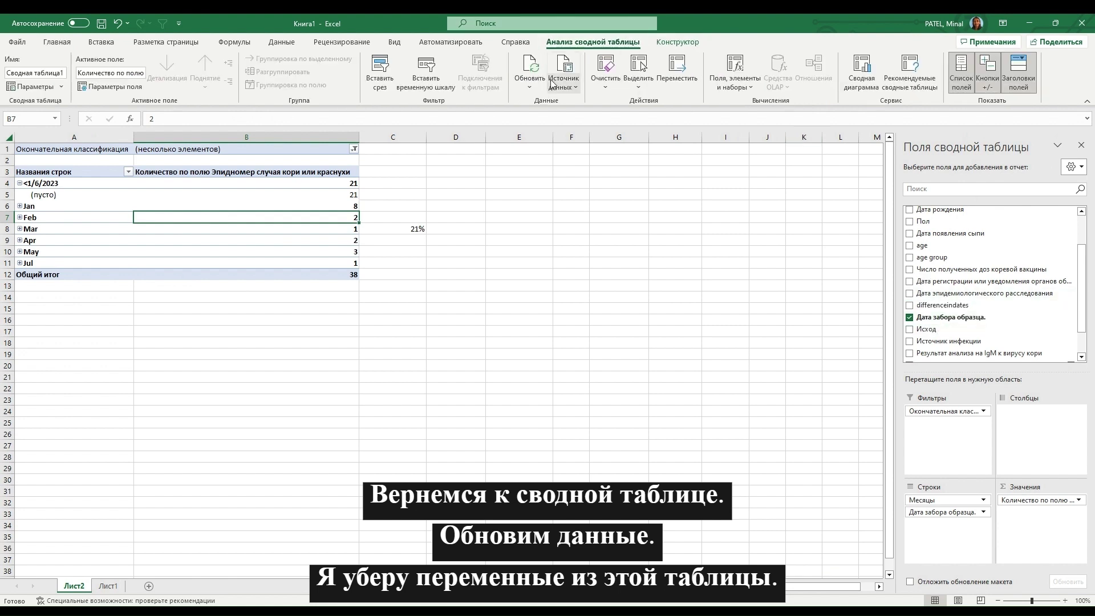
{"action": "left_click", "coordinate": [532, 66]}
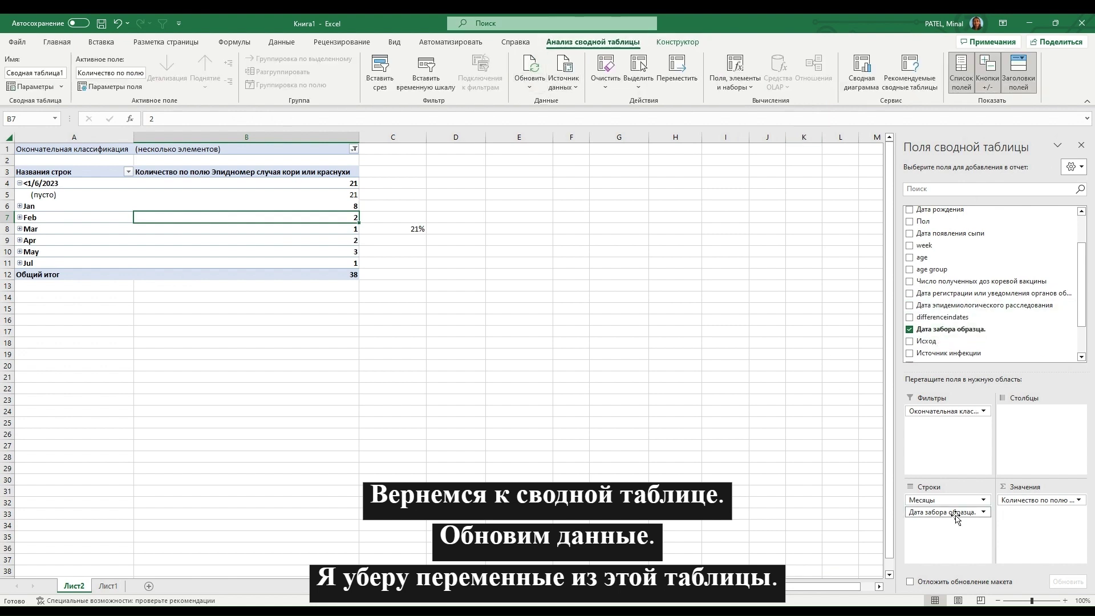
- Remove sample collection date and months (Месяцы) from the pivot table's rows
{"action": "left_click_drag", "start_coordinate": [954, 512], "coordinate": [962, 349]}
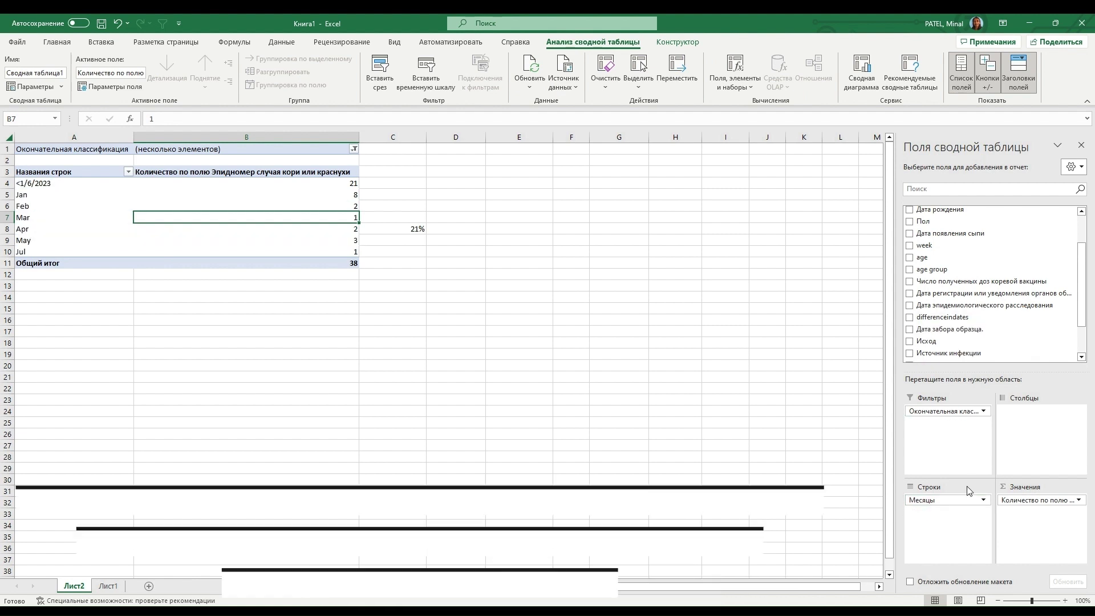
{"action": "left_click", "coordinate": [984, 500]}
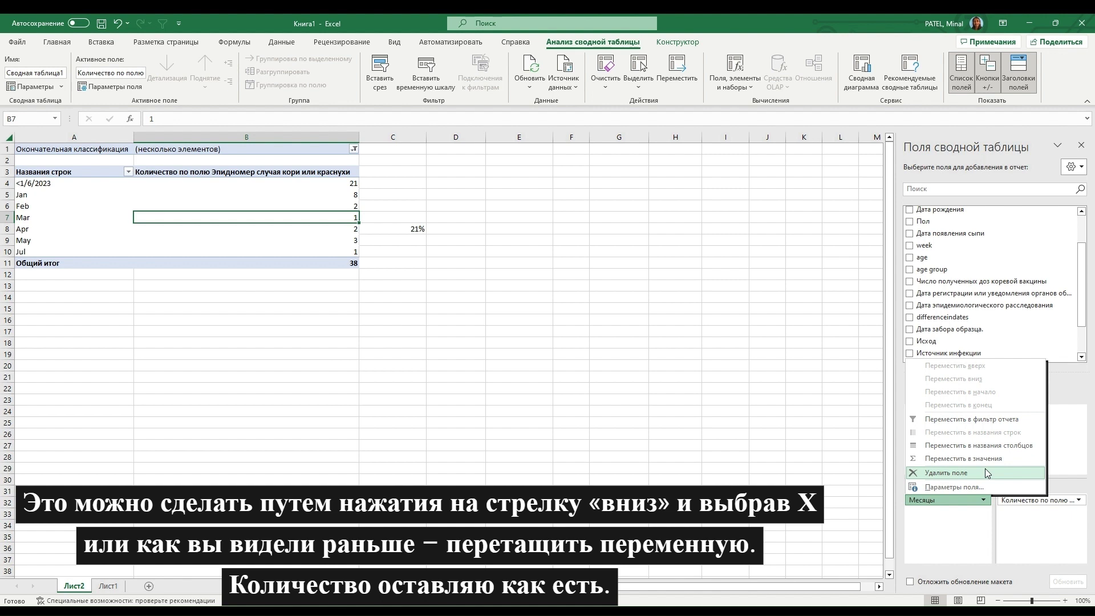
{"action": "left_click", "coordinate": [985, 472]}
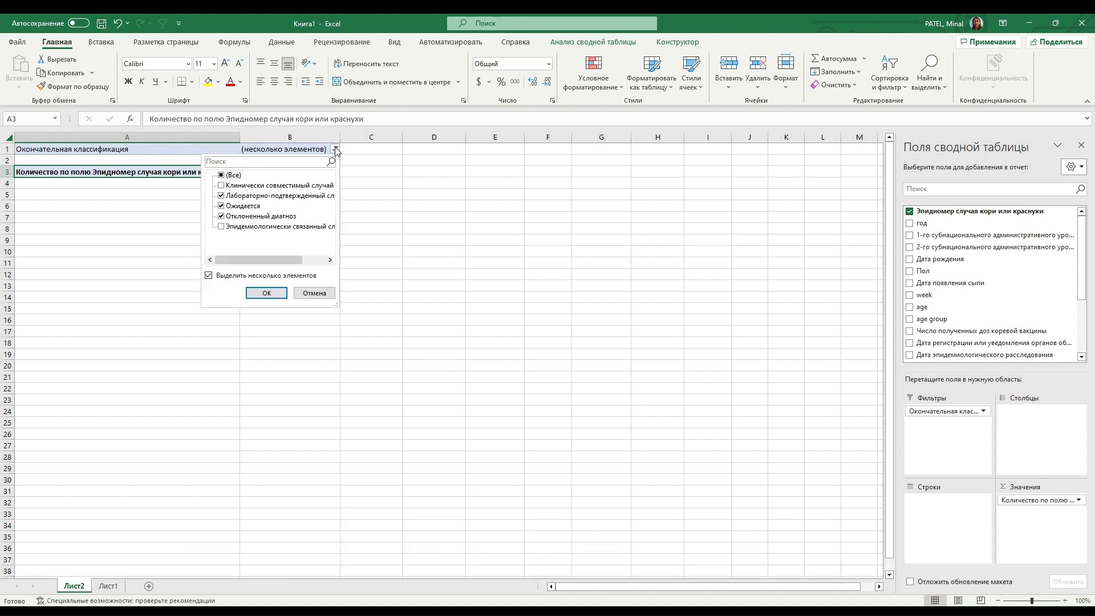
- Change the final classification filter to include clinically compatible and epidemiologically linked cases and exclude discarded ones (Отклоненный диагноз)
{"action": "left_click", "coordinate": [221, 186]}
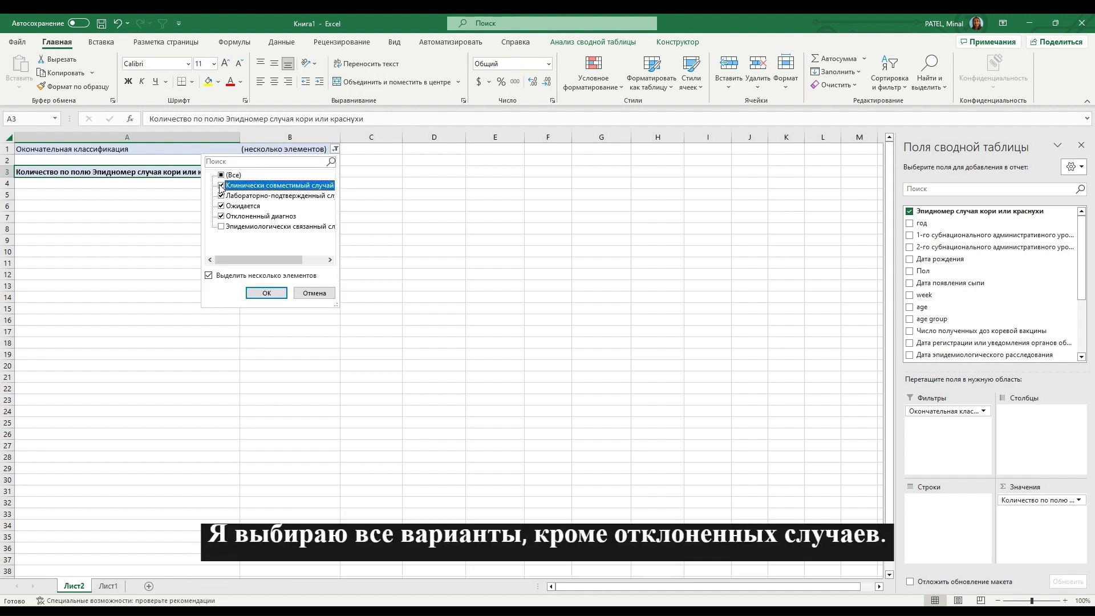
{"action": "left_click", "coordinate": [221, 226]}
{"action": "left_click", "coordinate": [222, 216]}
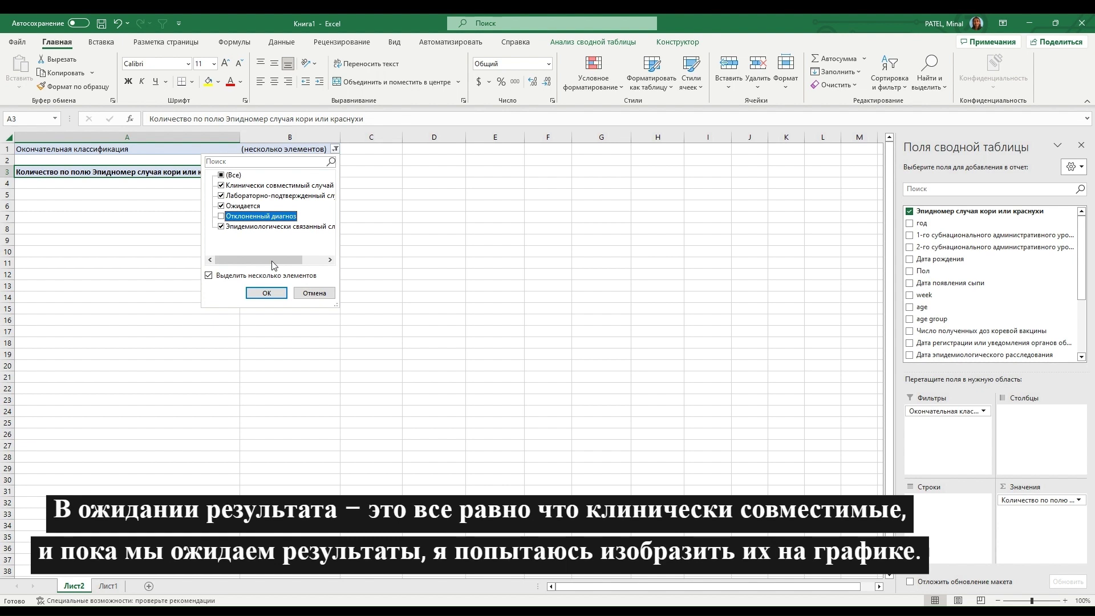
{"action": "left_click", "coordinate": [267, 293]}
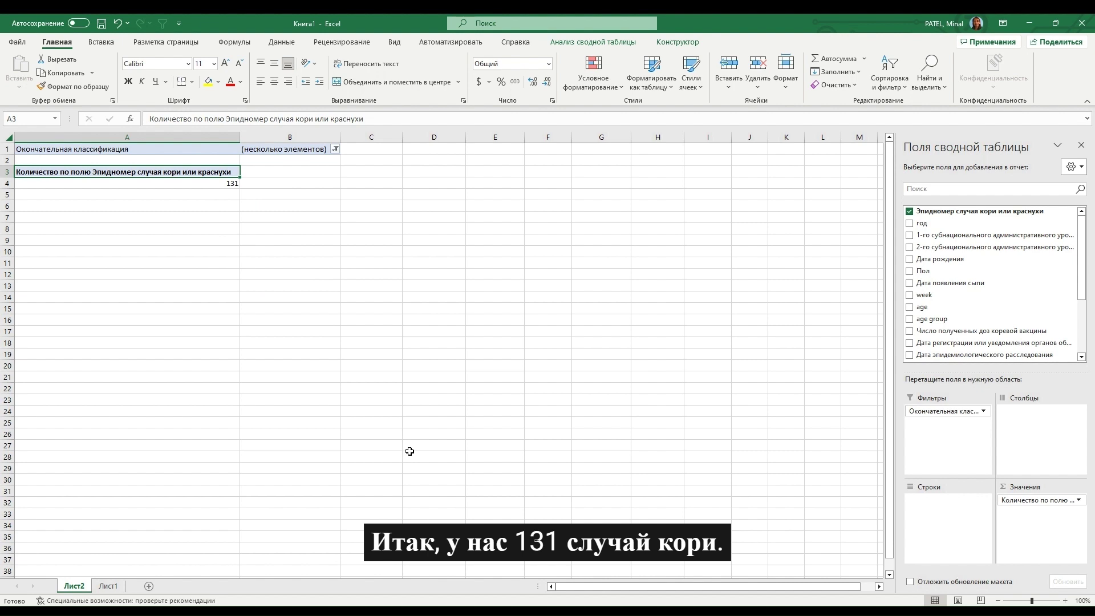
- Lay out the pivot table with week as rows and the second subnational administrative level (2-го субнационального административного уровня) as columns
{"action": "left_click_drag", "start_coordinate": [1001, 297], "coordinate": [955, 521]}
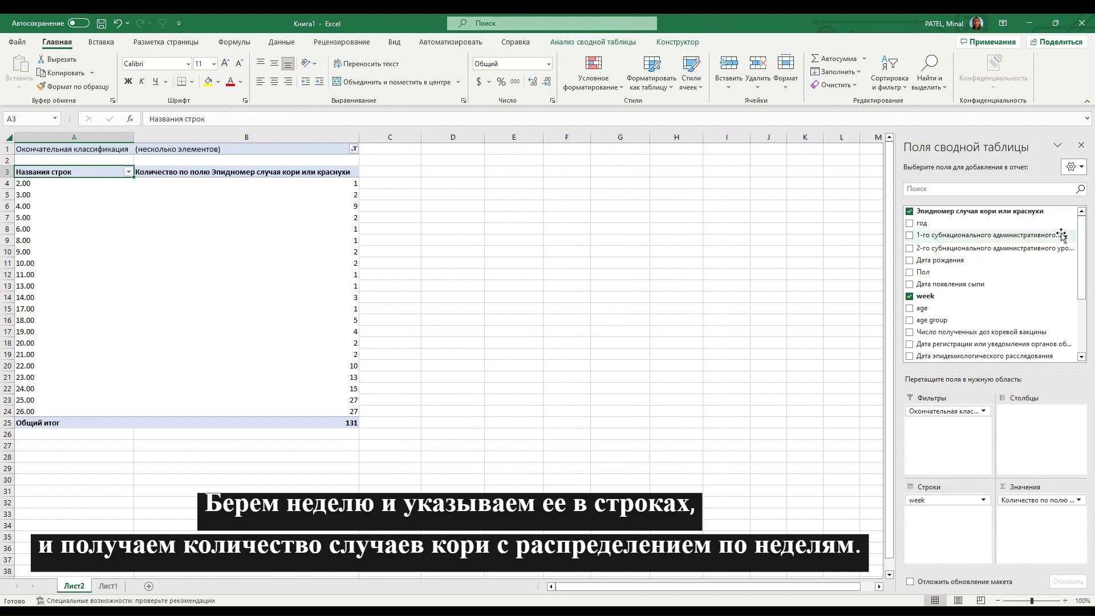
{"action": "left_click_drag", "start_coordinate": [1061, 237], "coordinate": [1056, 438]}
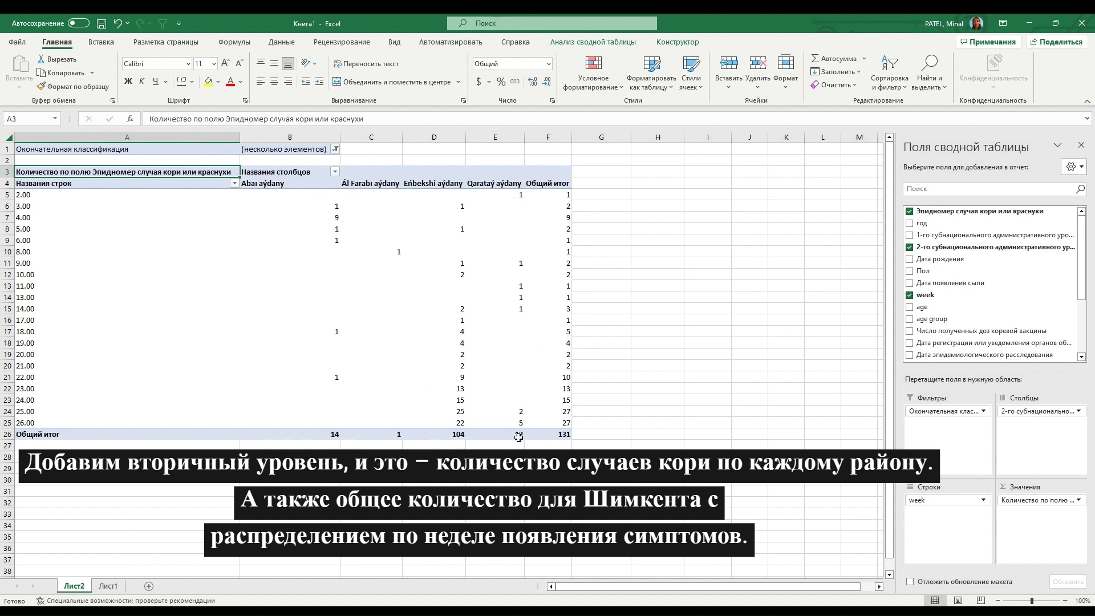
- Copy the pivot table range A4:E26, leaving out the grand total column, and paste it at A1 of a new worksheet
{"action": "left_click_drag", "start_coordinate": [519, 436], "coordinate": [93, 186]}
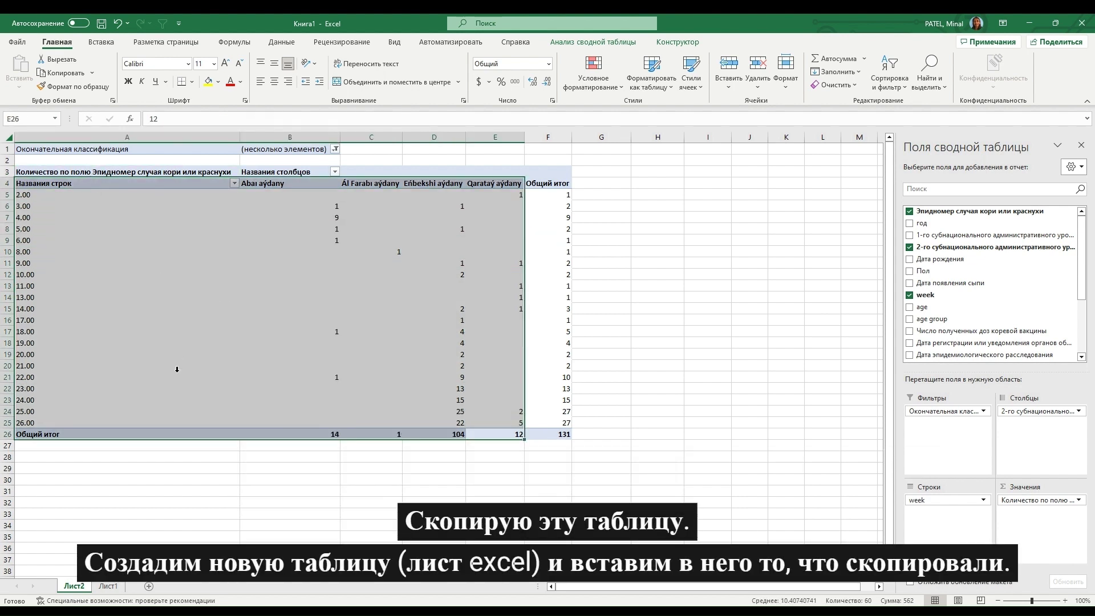
{"action": "key", "text": "ctrl+c"}
{"action": "left_click", "coordinate": [148, 586]}
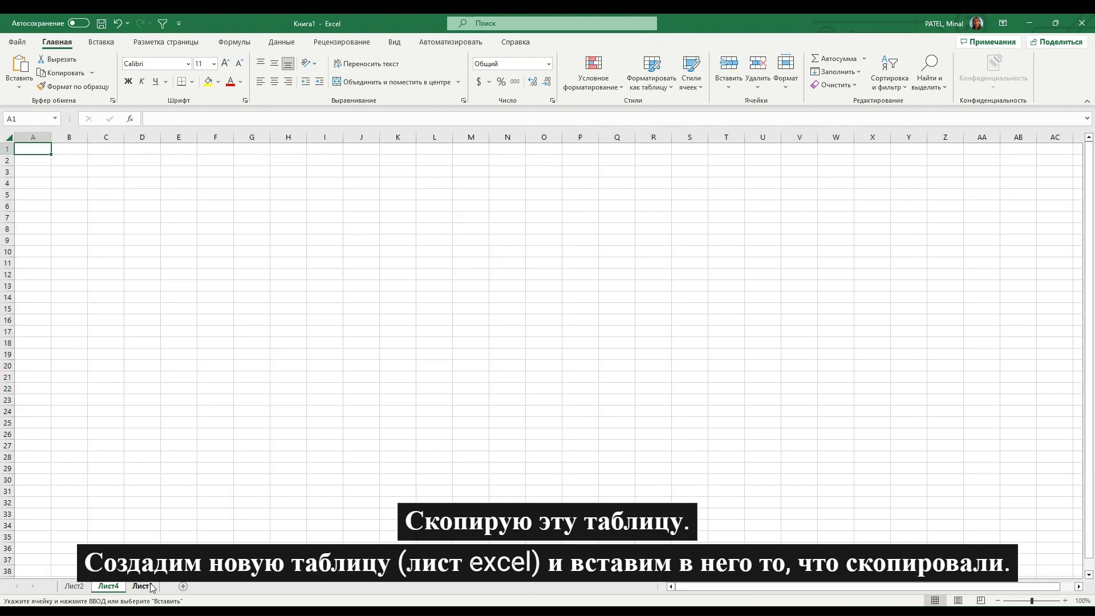
{"action": "key", "text": "ctrl+v"}
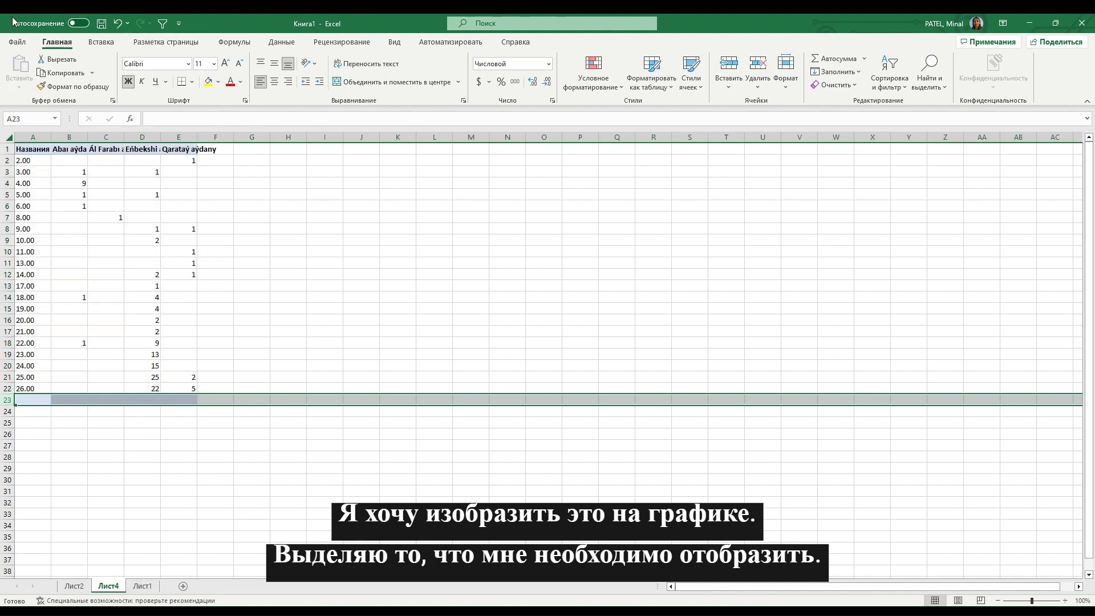
- Plot A1:E22 as a scatter chart with smooth lines and markers, and enlarge it to reach about row 2 and column W
{"action": "left_click_drag", "start_coordinate": [27, 148], "coordinate": [185, 392]}
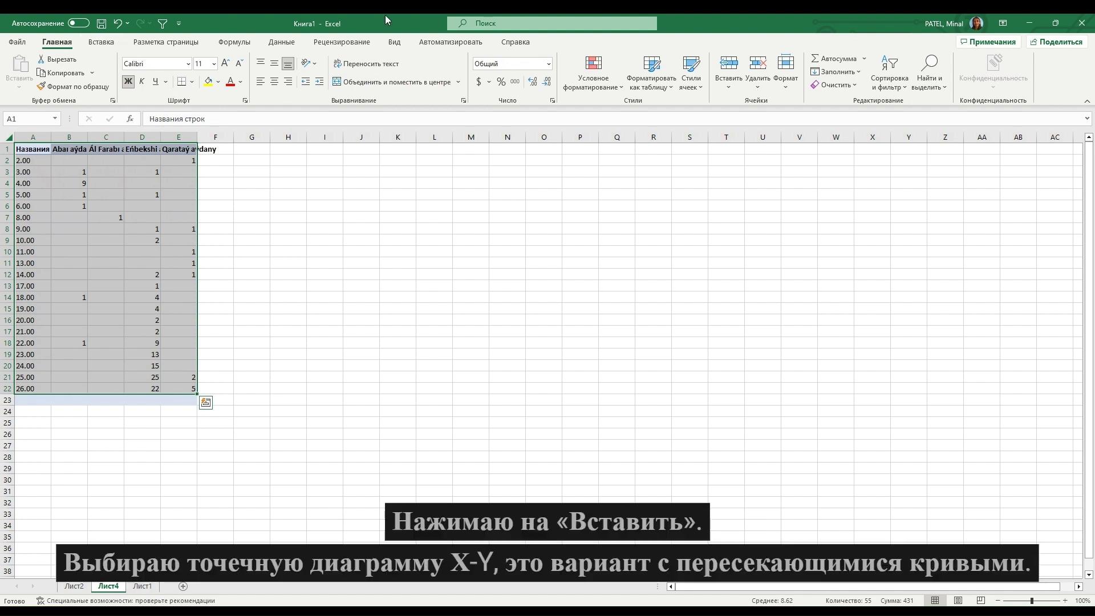
{"action": "left_click", "coordinate": [106, 45]}
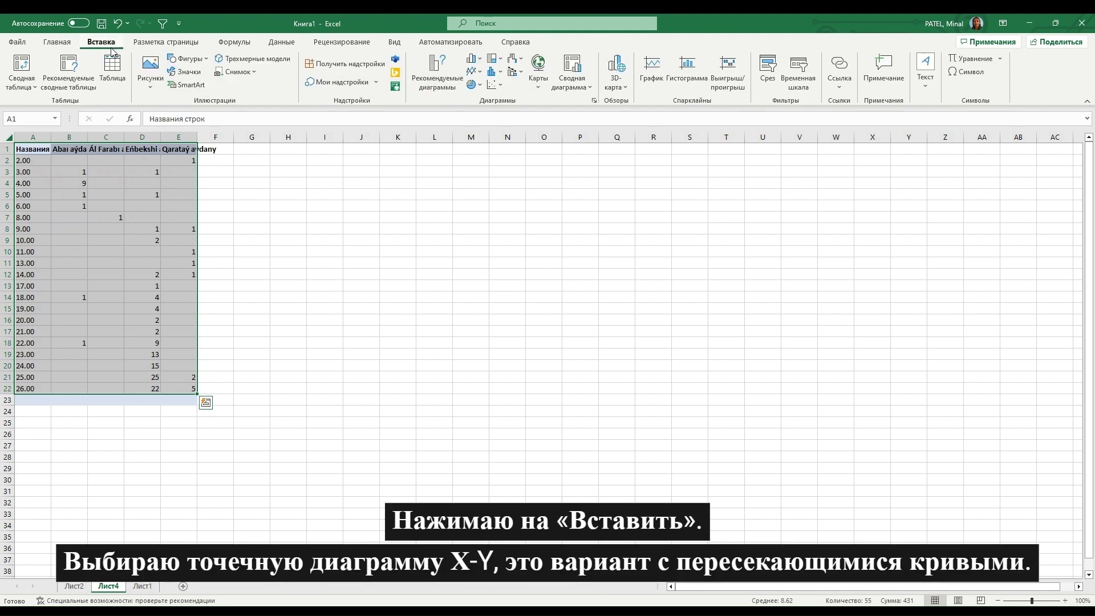
{"action": "left_click", "coordinate": [500, 85]}
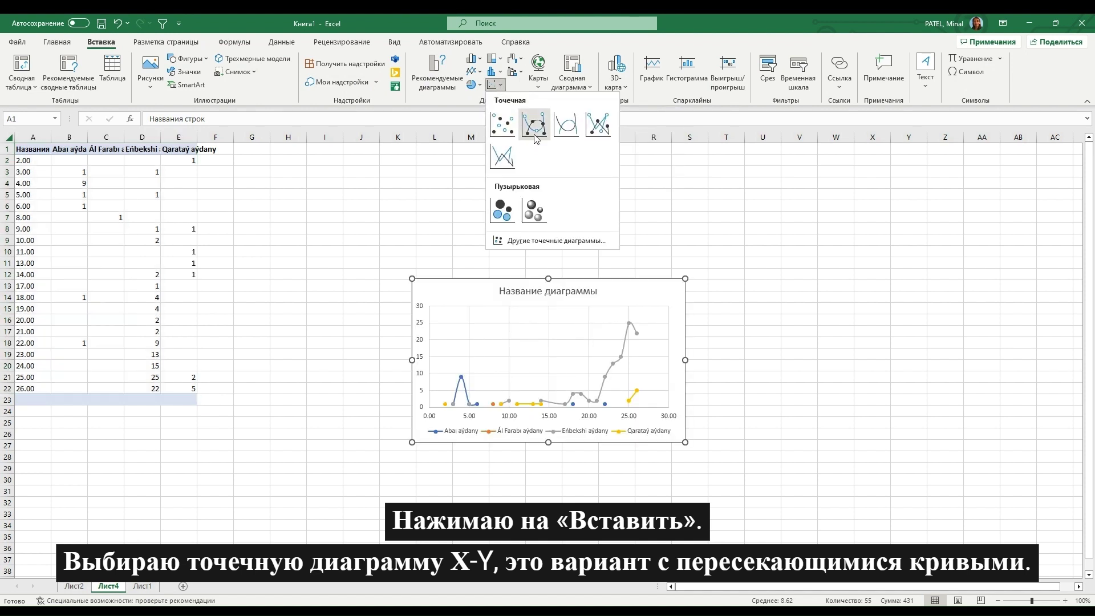
{"action": "left_click", "coordinate": [534, 124]}
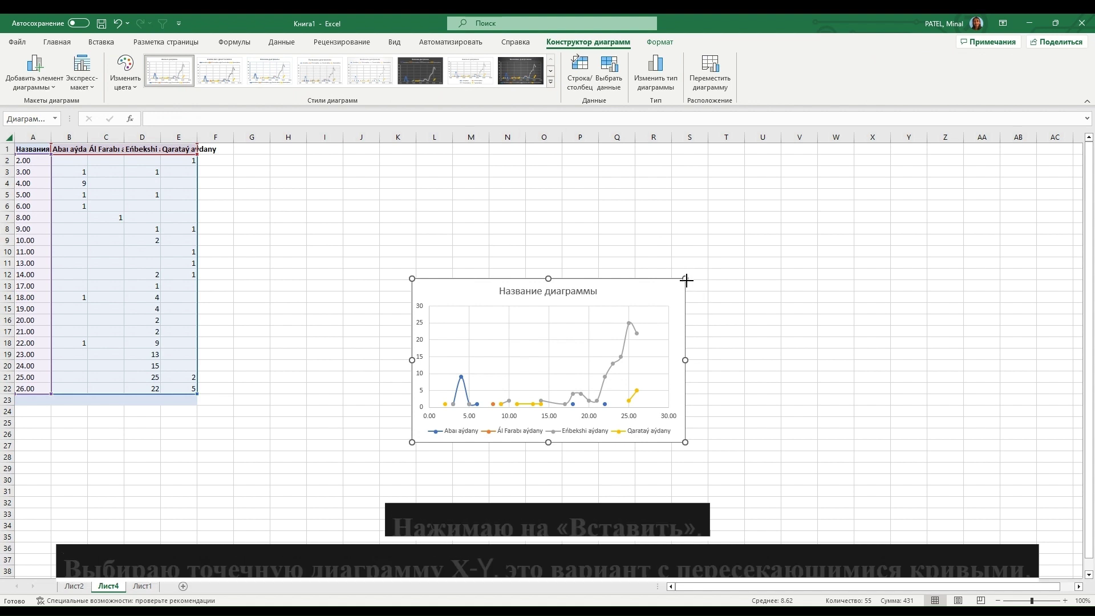
{"action": "left_click_drag", "start_coordinate": [685, 279], "coordinate": [854, 153]}
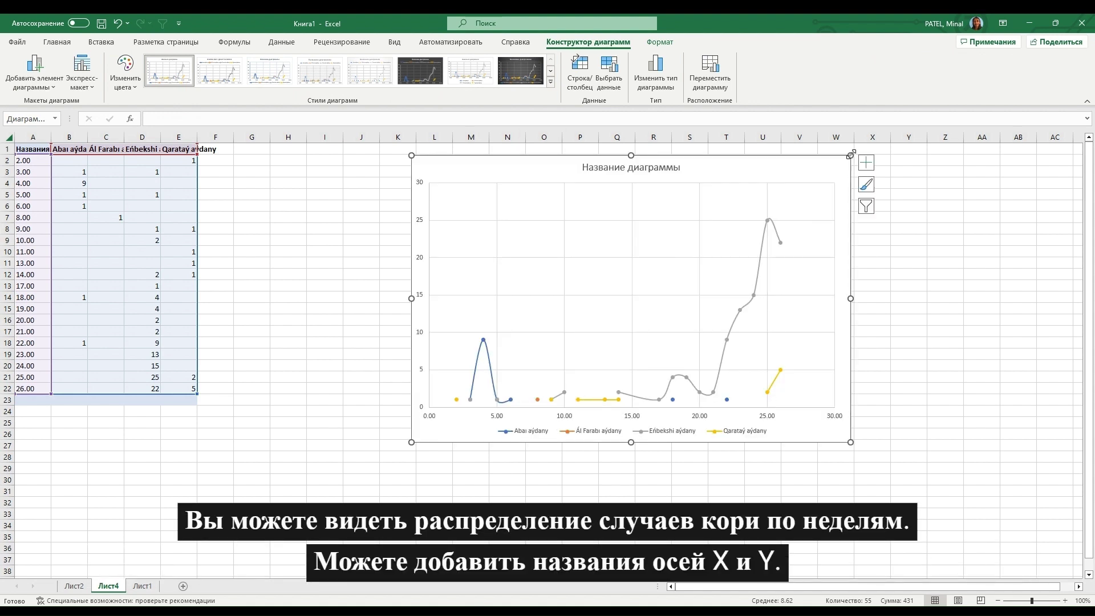